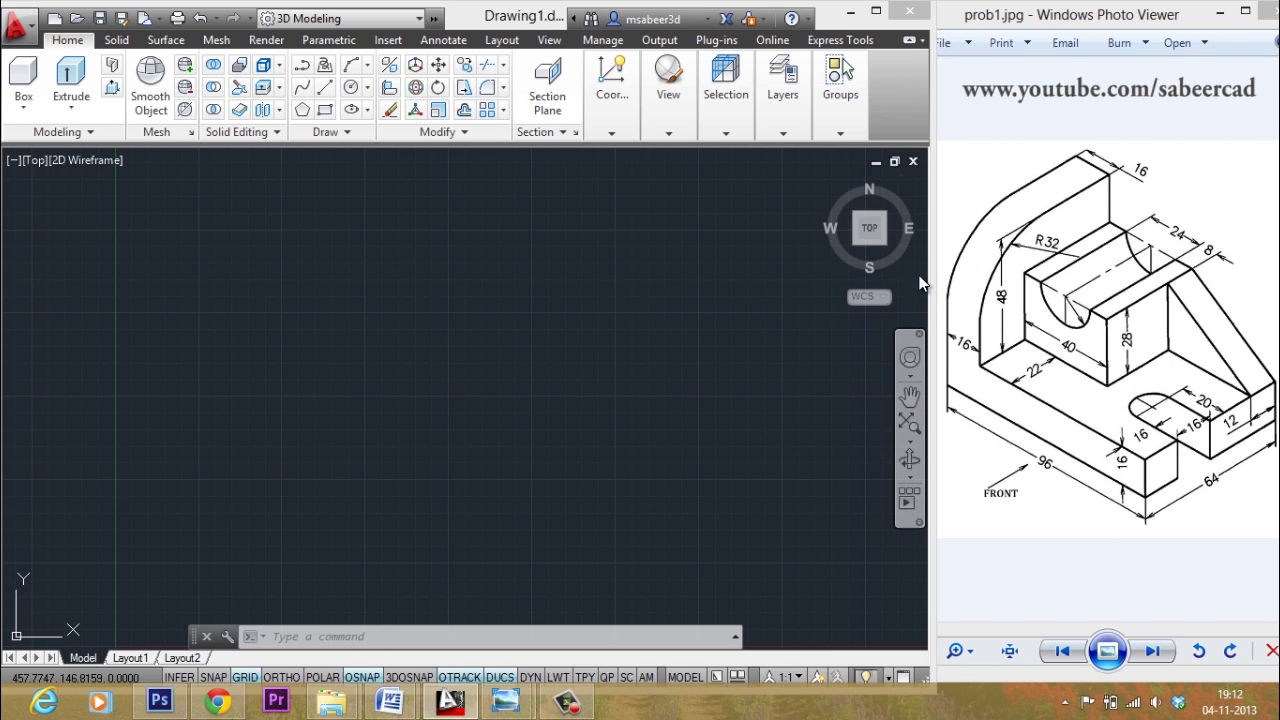
# Switch the viewport from the top view to SE Isometric
pyautogui.moveTo(880, 223)
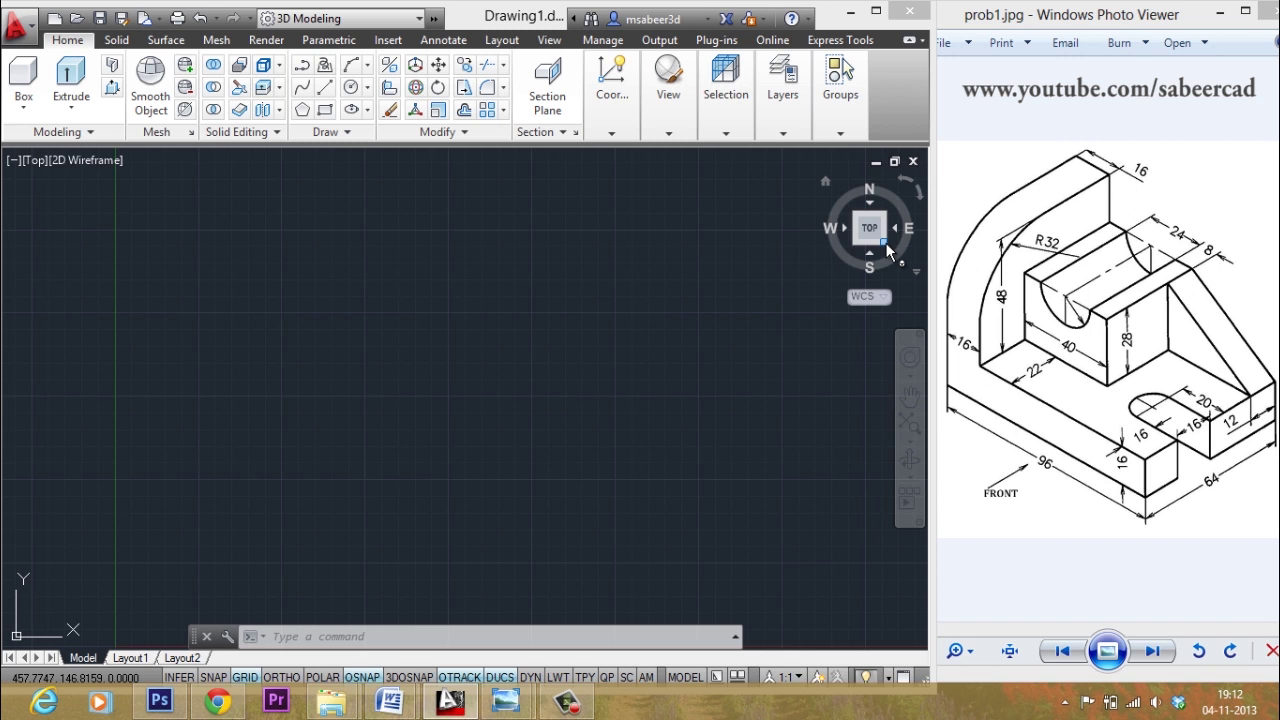
pyautogui.click(886, 250)
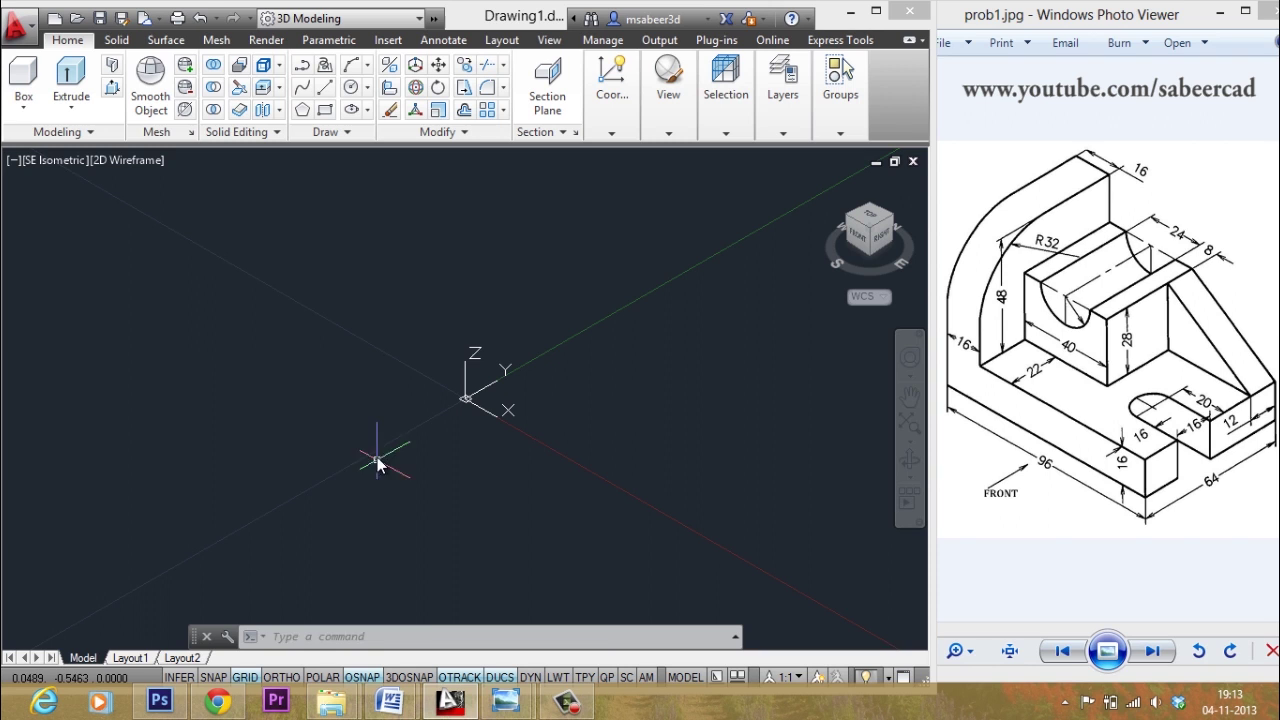
pyautogui.click(345, 462)
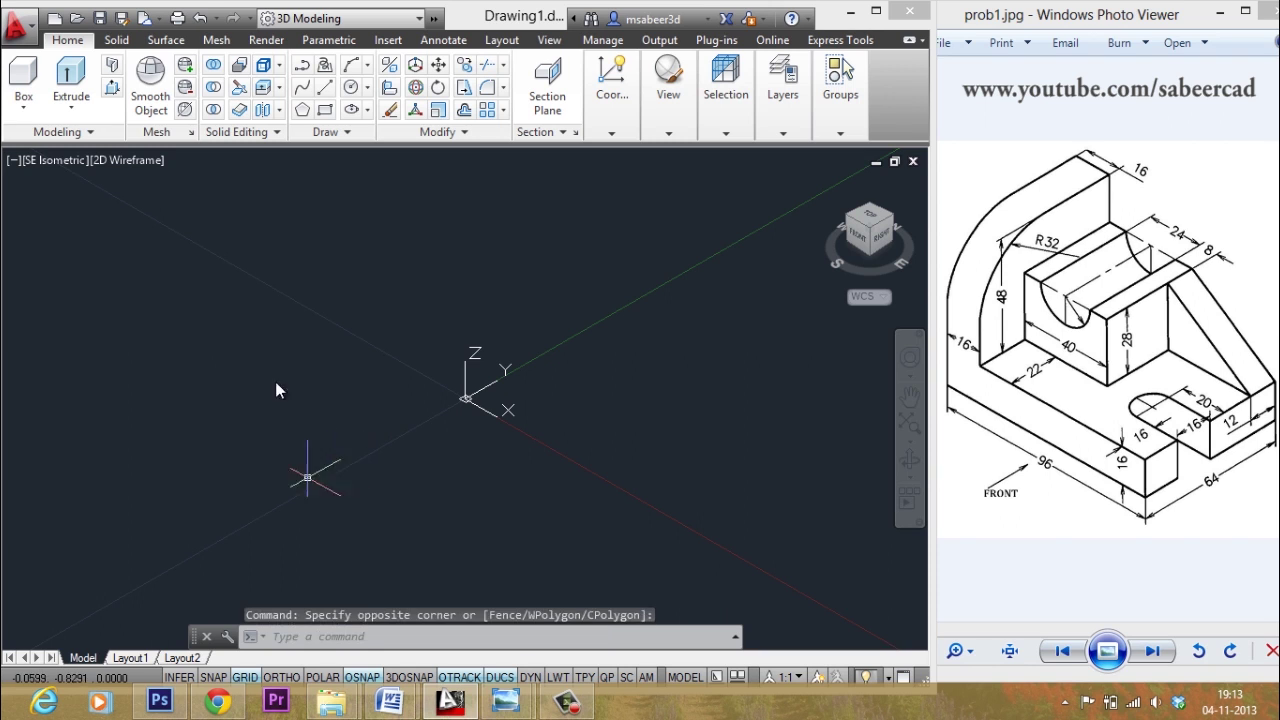
# Draw a rectangle with a length of 96 and a width of 64 for the base, using the Dimensions option
pyautogui.click(325, 112)
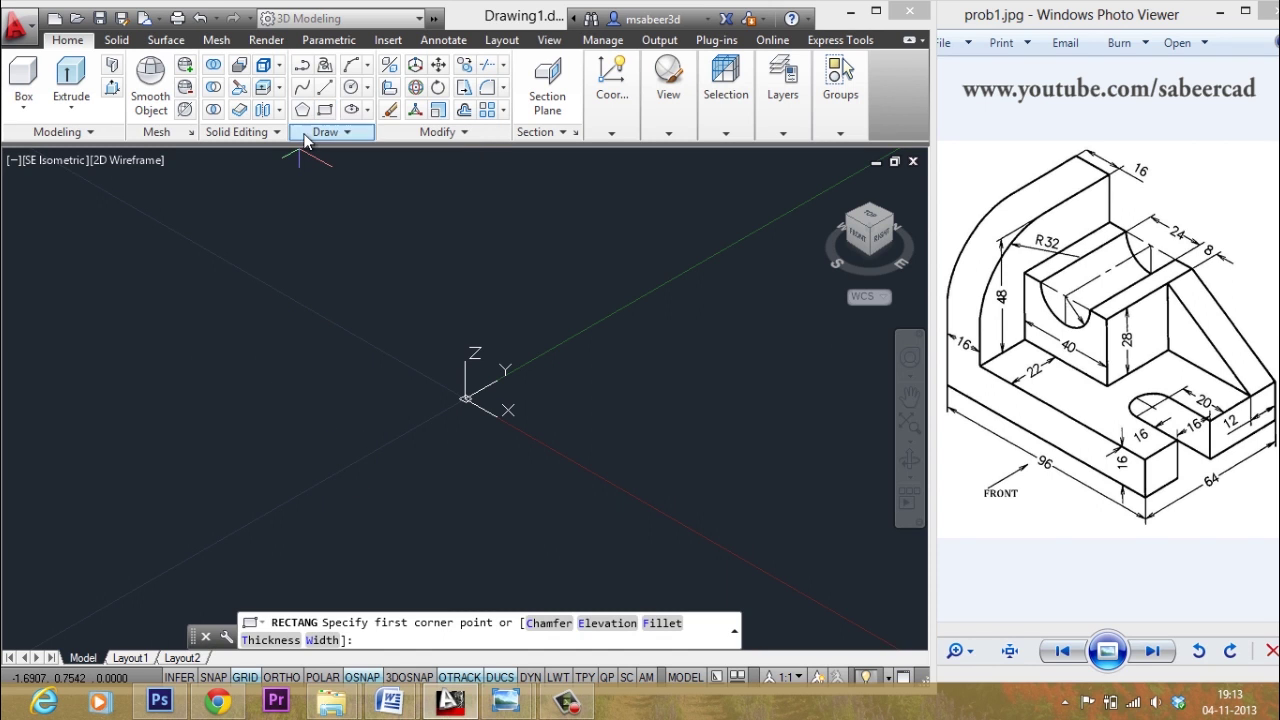
pyautogui.click(107, 466)
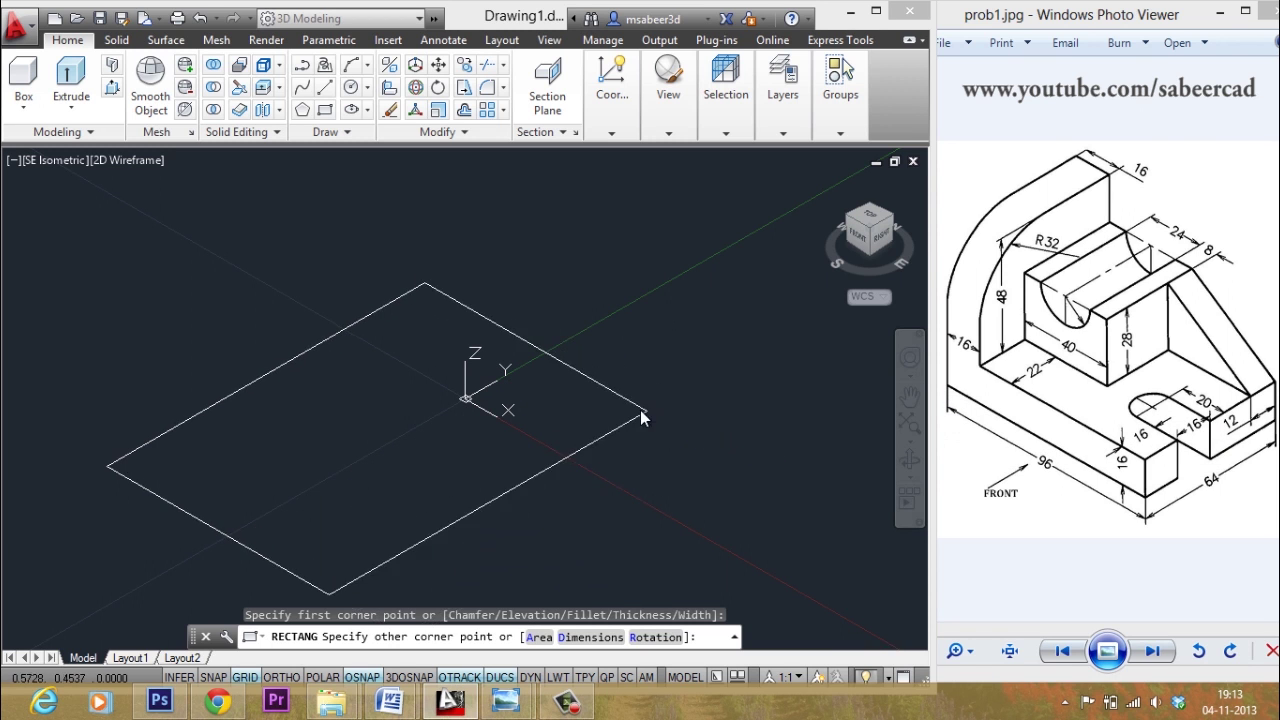
pyautogui.click(576, 640)
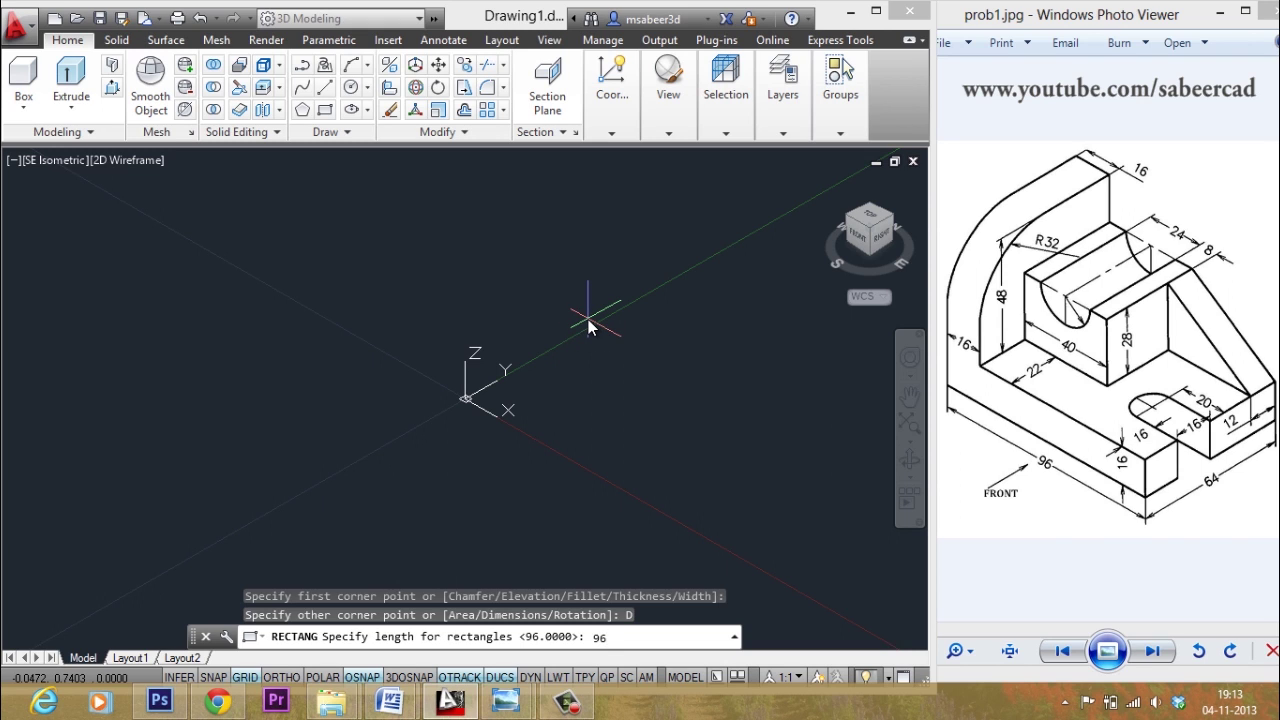
pyautogui.write('96')
pyautogui.press('Return')
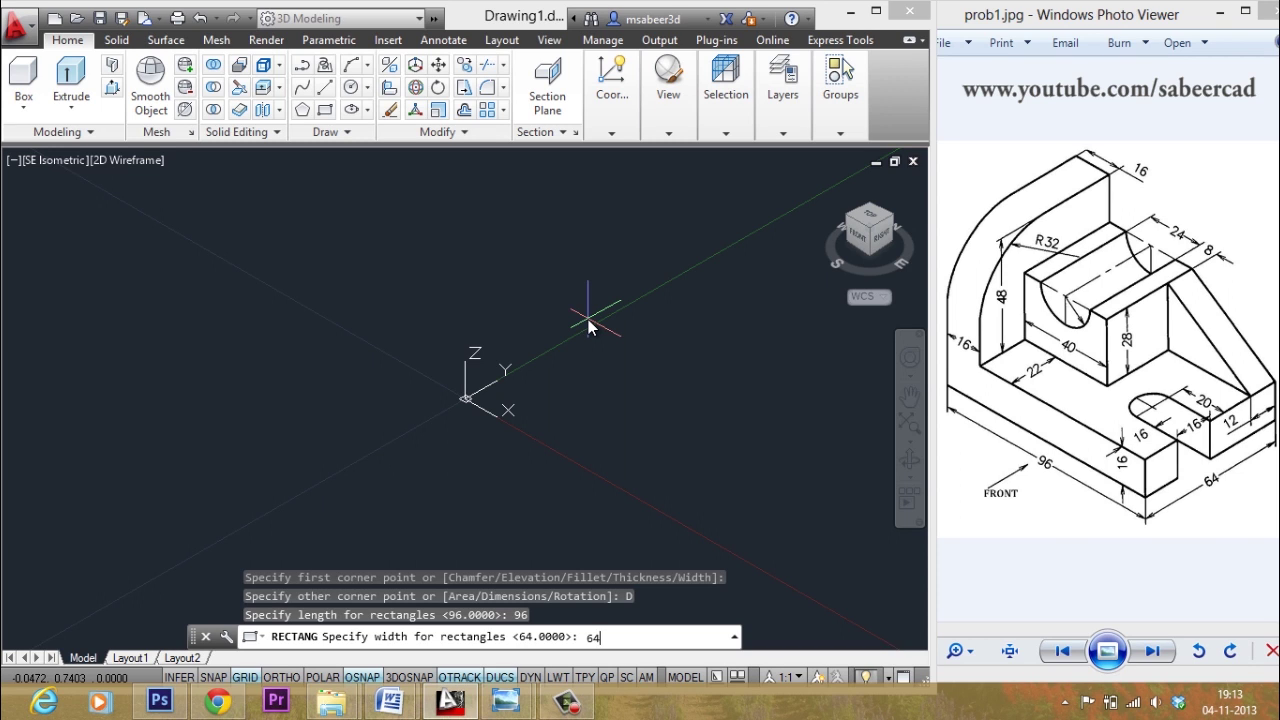
pyautogui.press('Return')
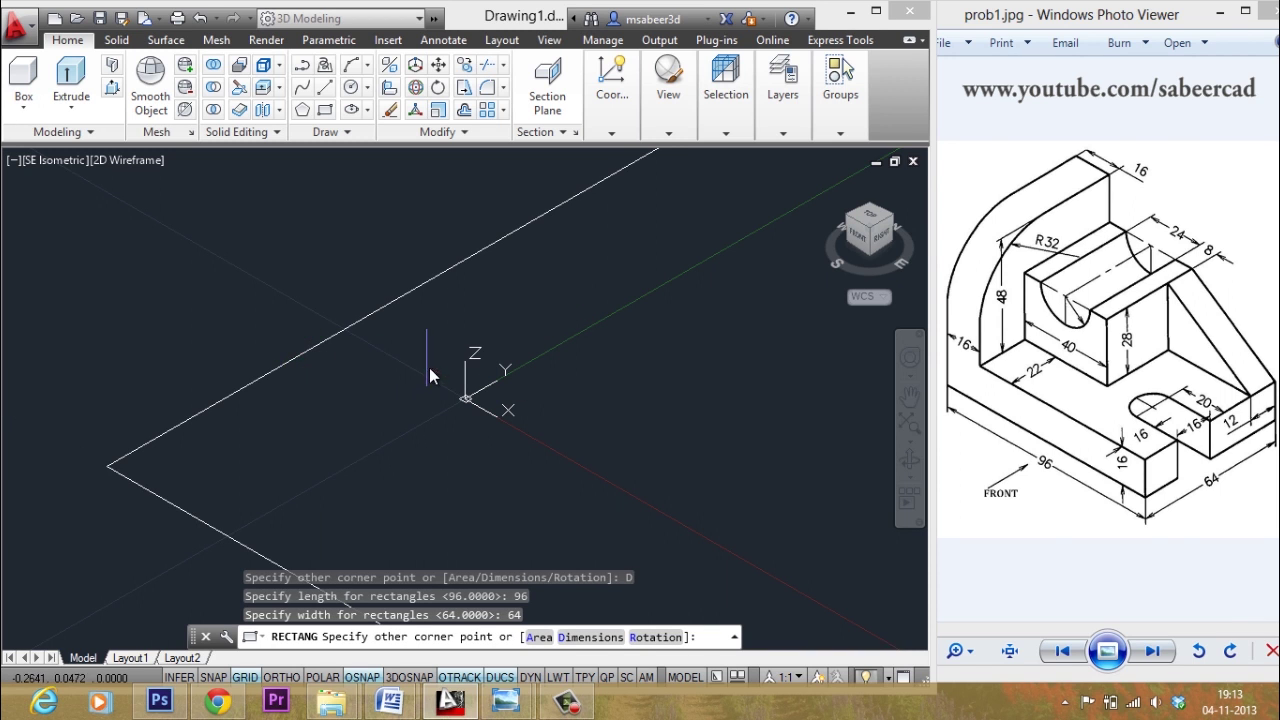
pyautogui.scroll(-3, 366, 320)
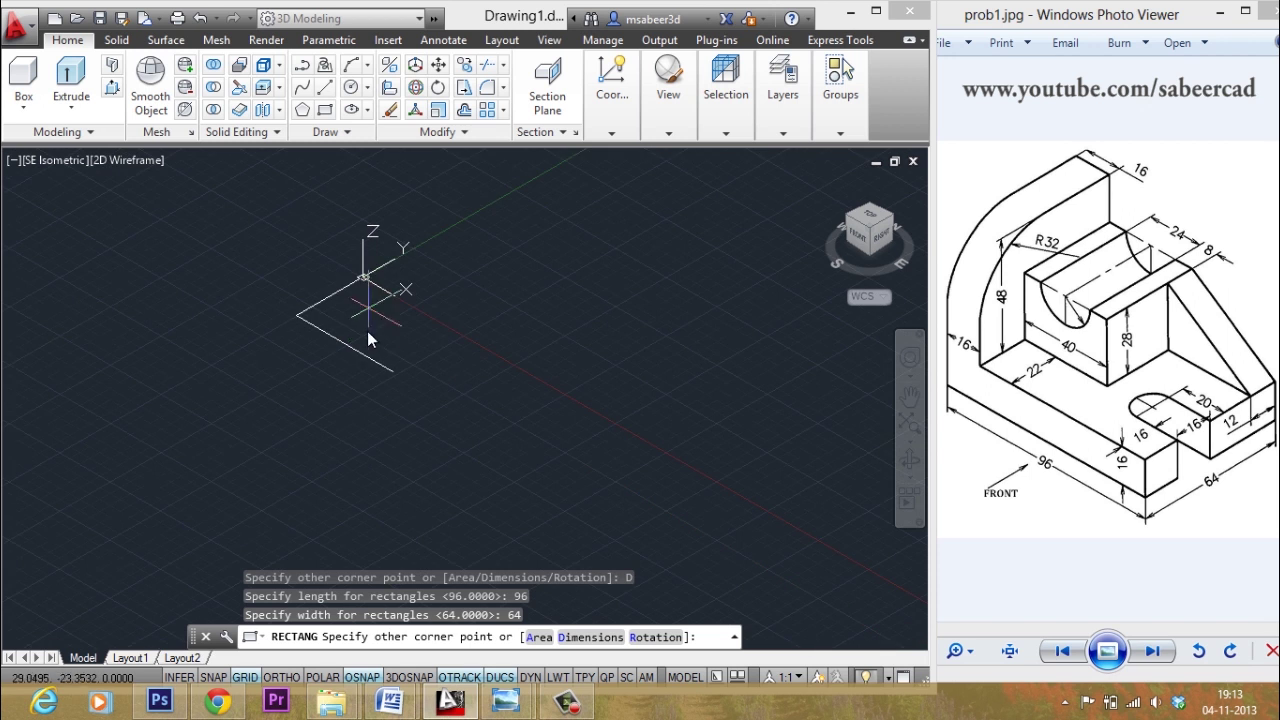
pyautogui.scroll(4, 410, 333)
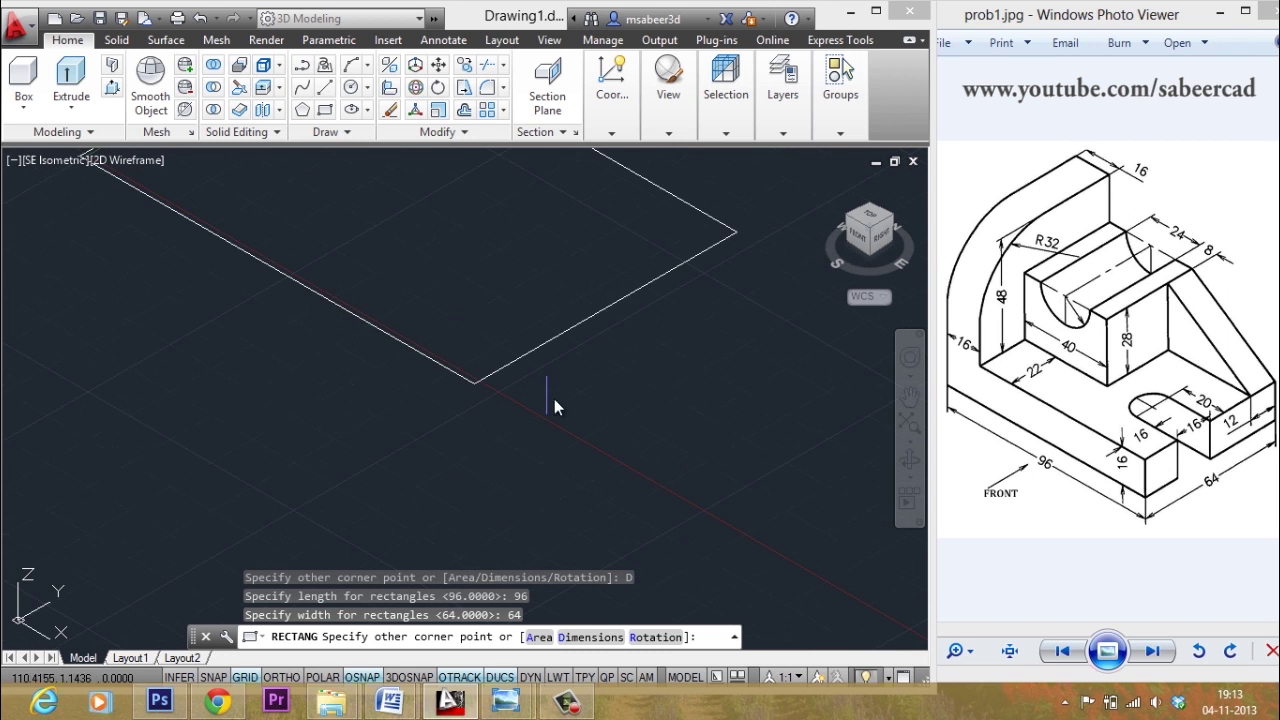
pyautogui.click(618, 362)
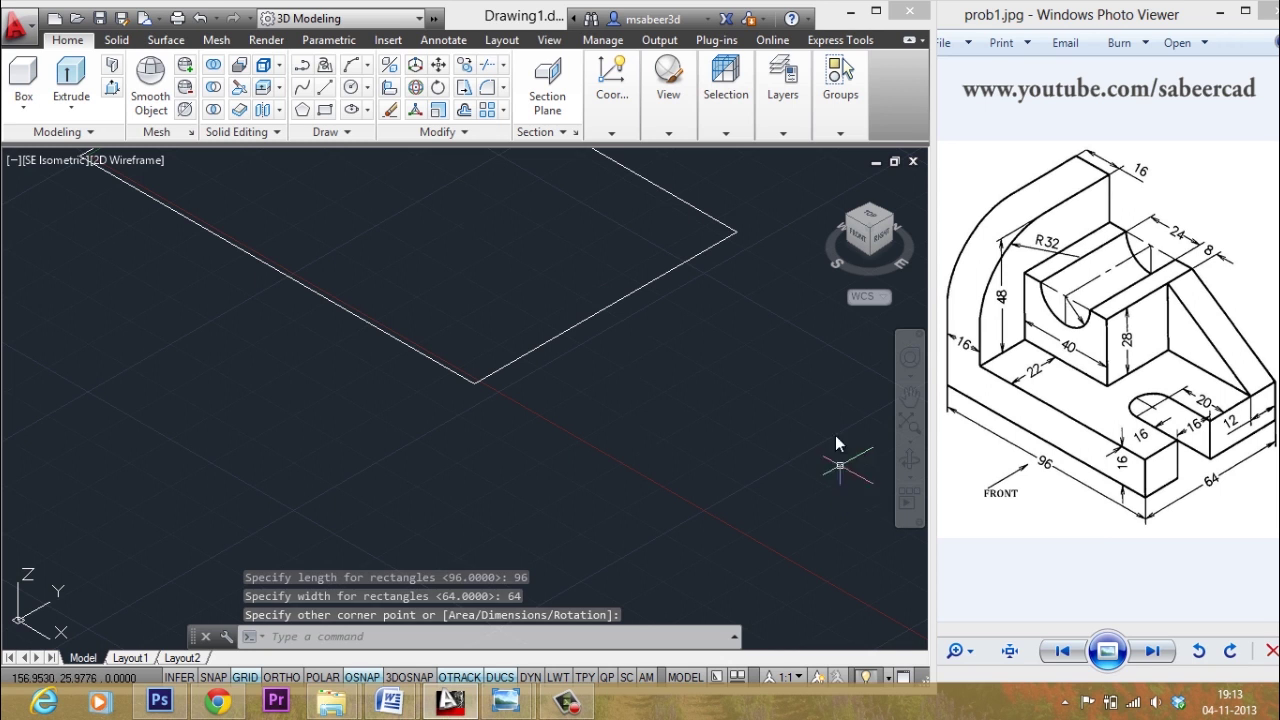
# Use Presspull to extrude the base rectangle upward to a height of 16
pyautogui.click(910, 426)
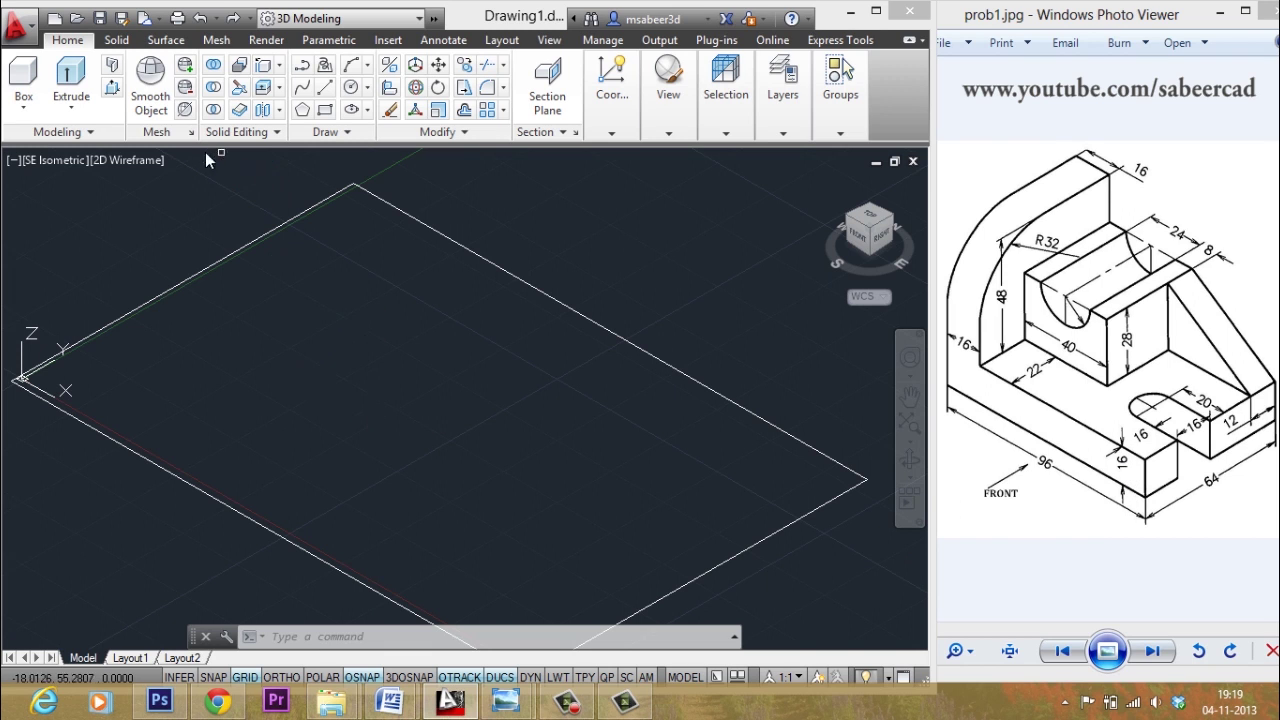
pyautogui.click(112, 89)
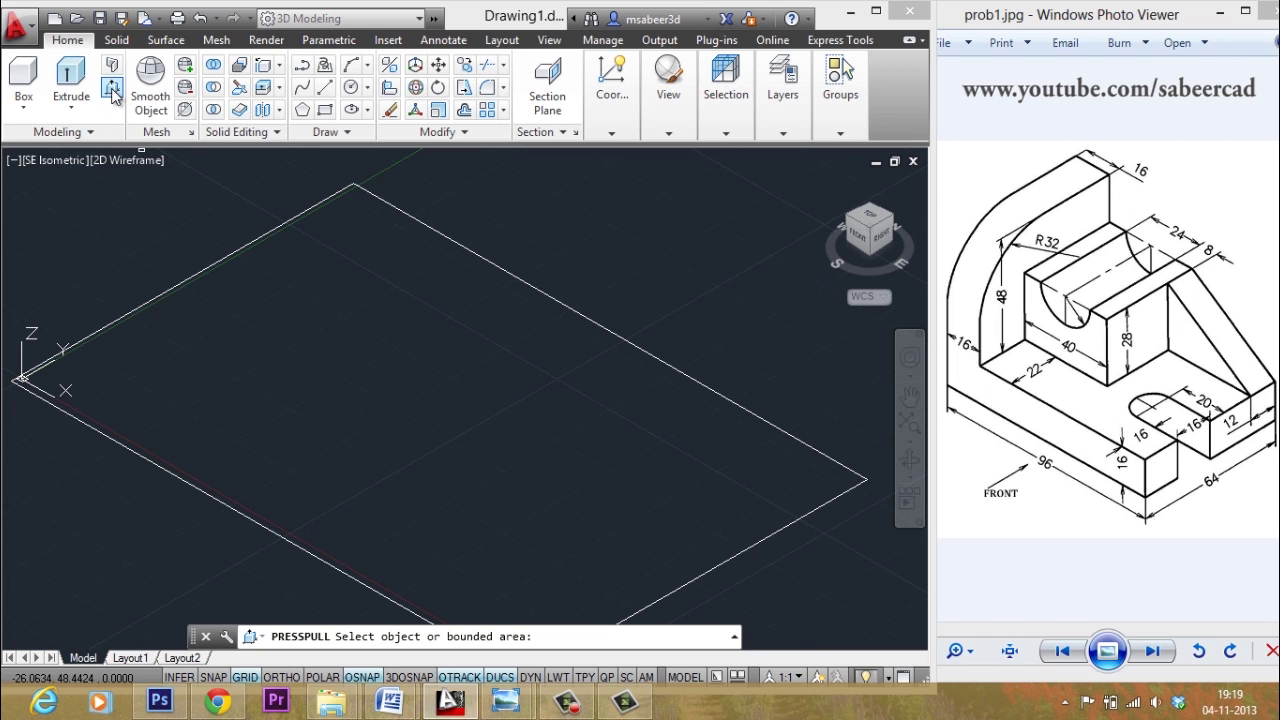
pyautogui.click(391, 424)
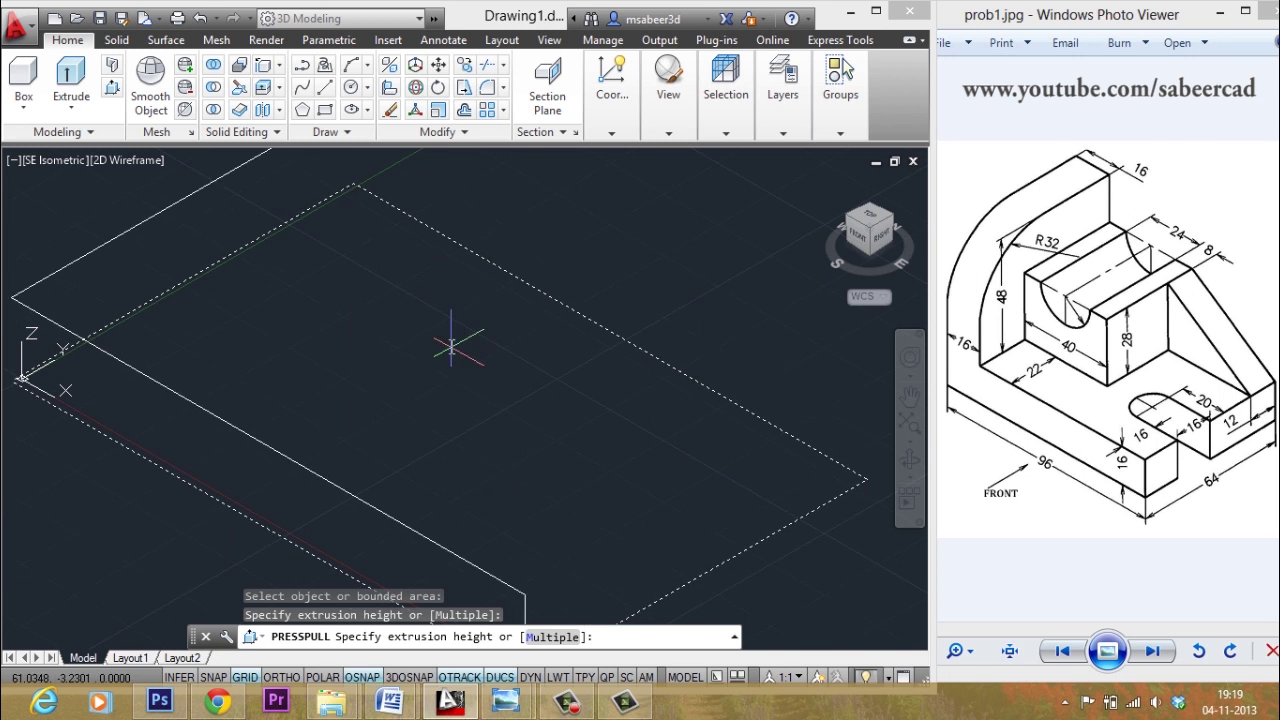
pyautogui.write('6')
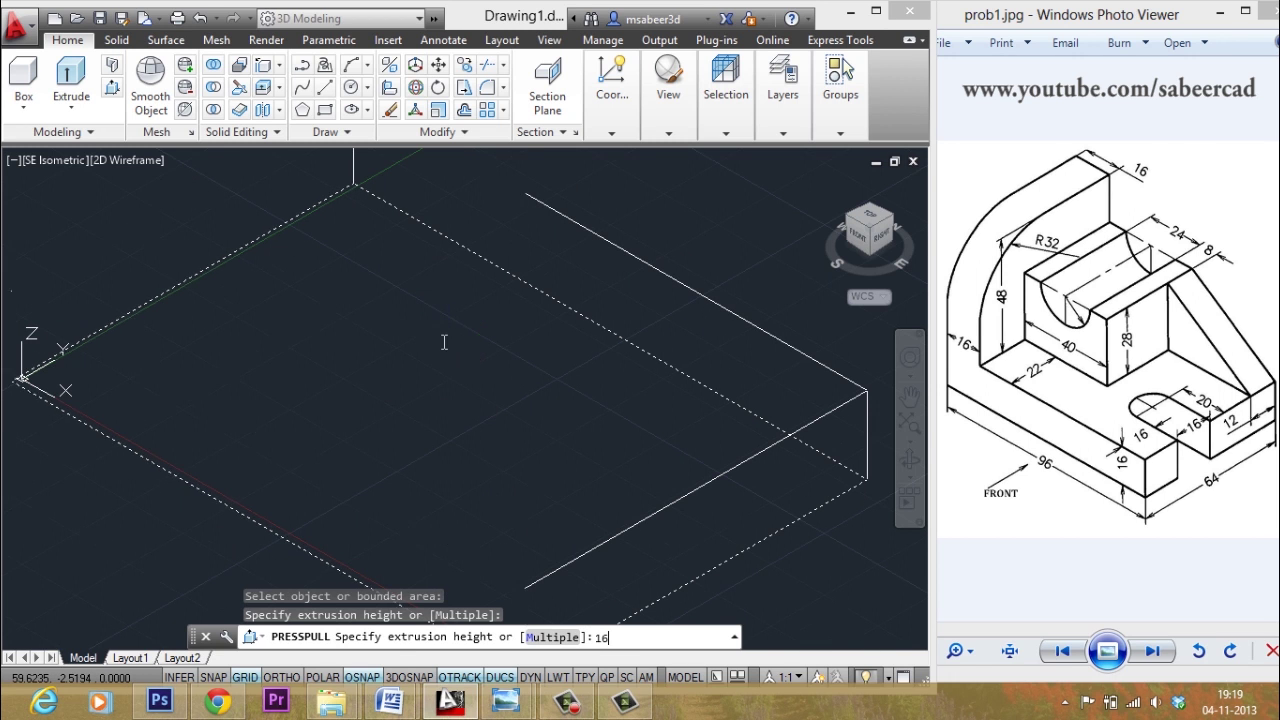
pyautogui.press('Return')
pyautogui.scroll(-3, 455, 440)
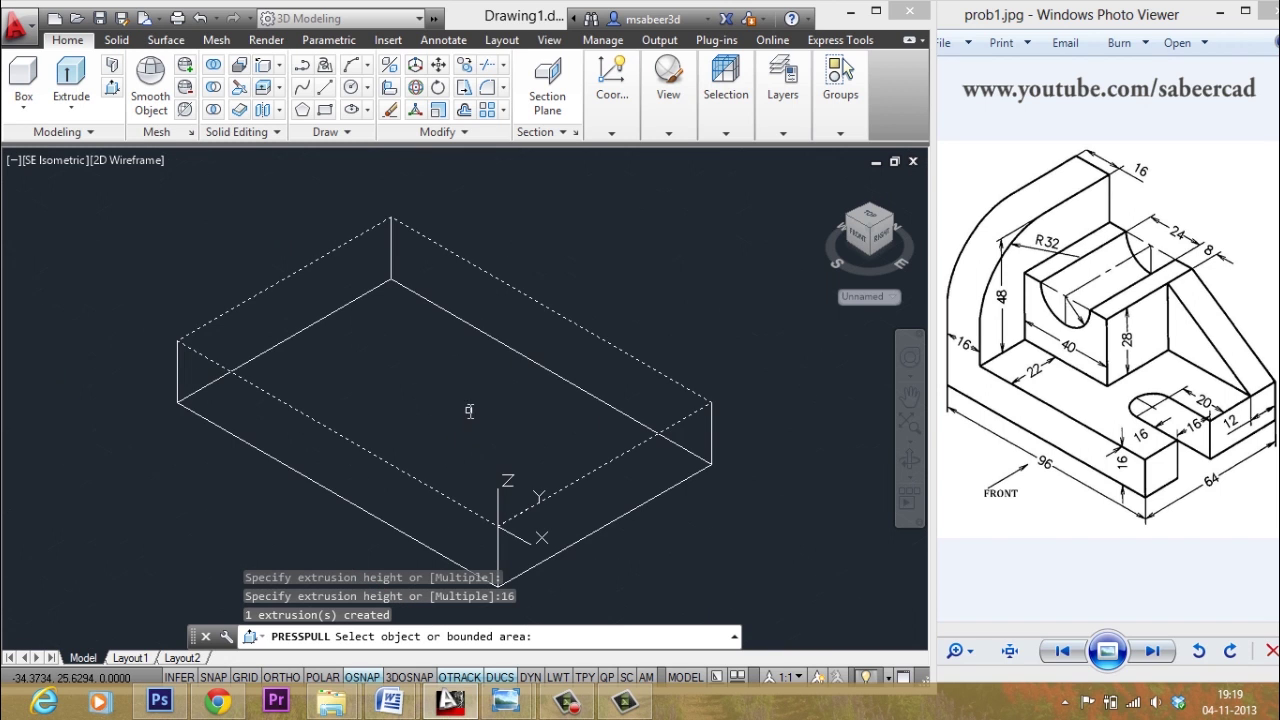
pyautogui.moveTo(471, 412); pyautogui.dragTo(462, 488, button='middle')
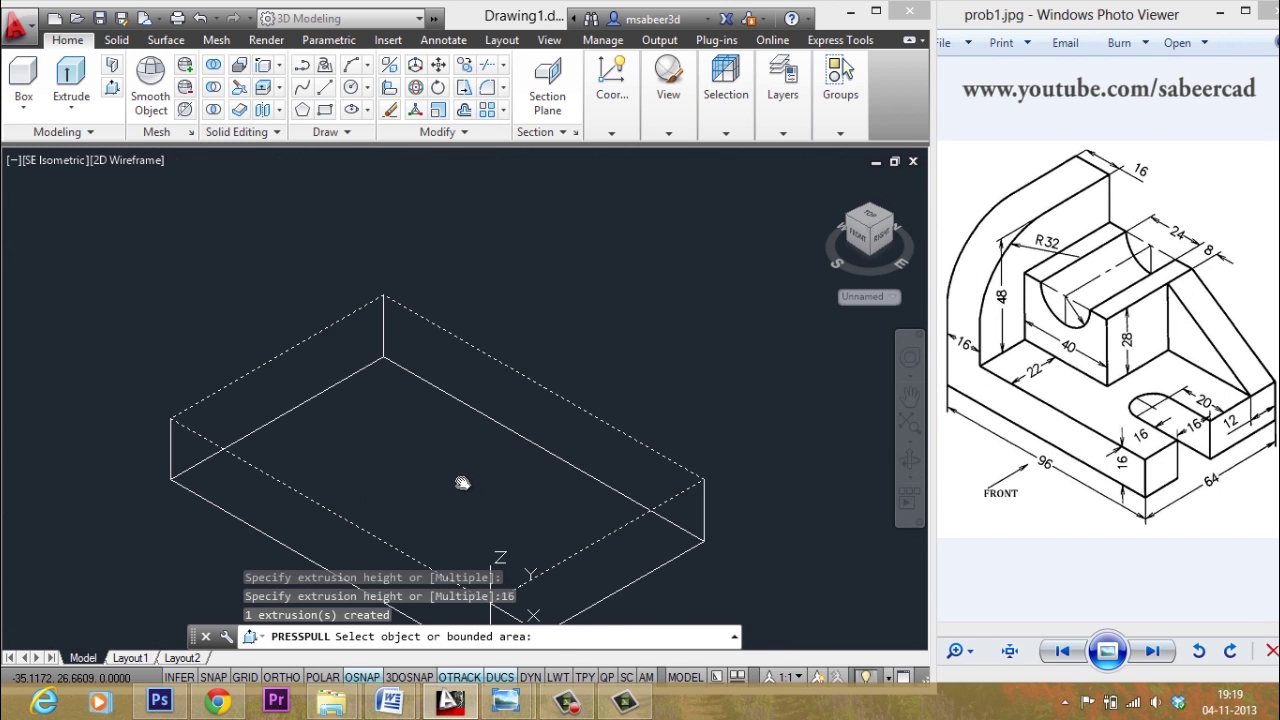
pyautogui.press('Return')
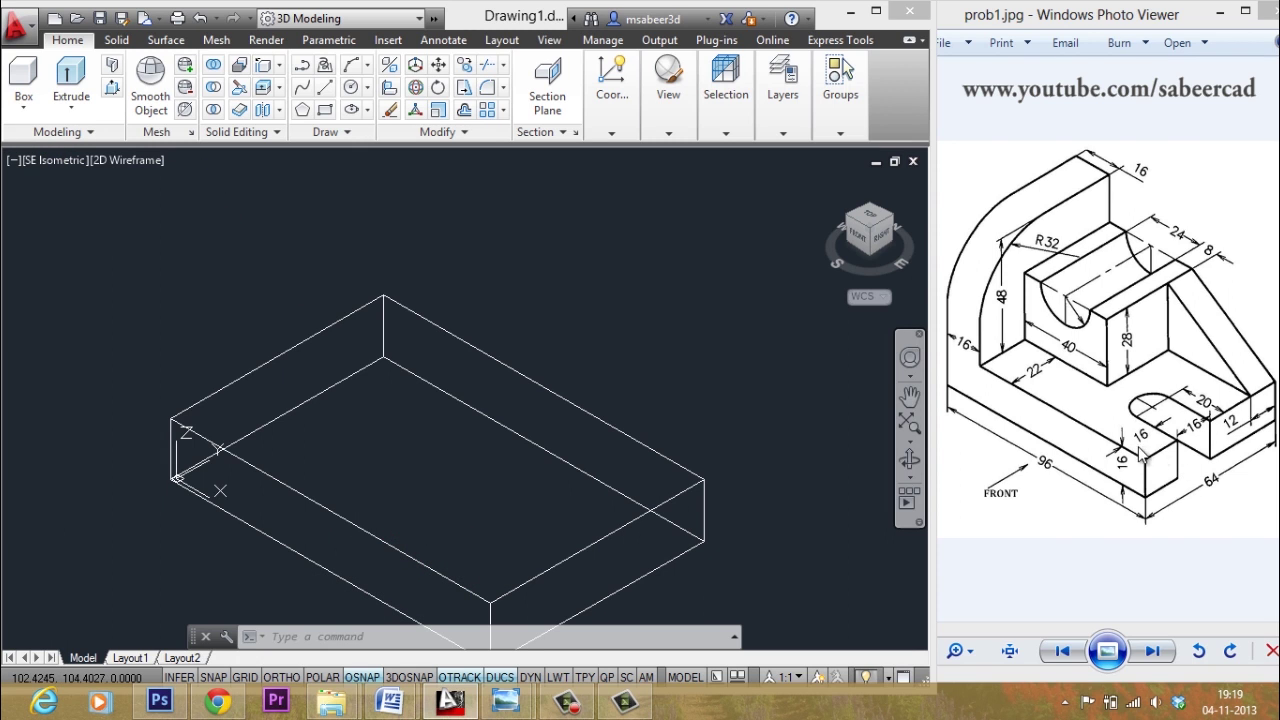
# With grid and ortho on, use Copy Edges to copy the block's front long top edge 16 units inward across the top face
pyautogui.press('F7')
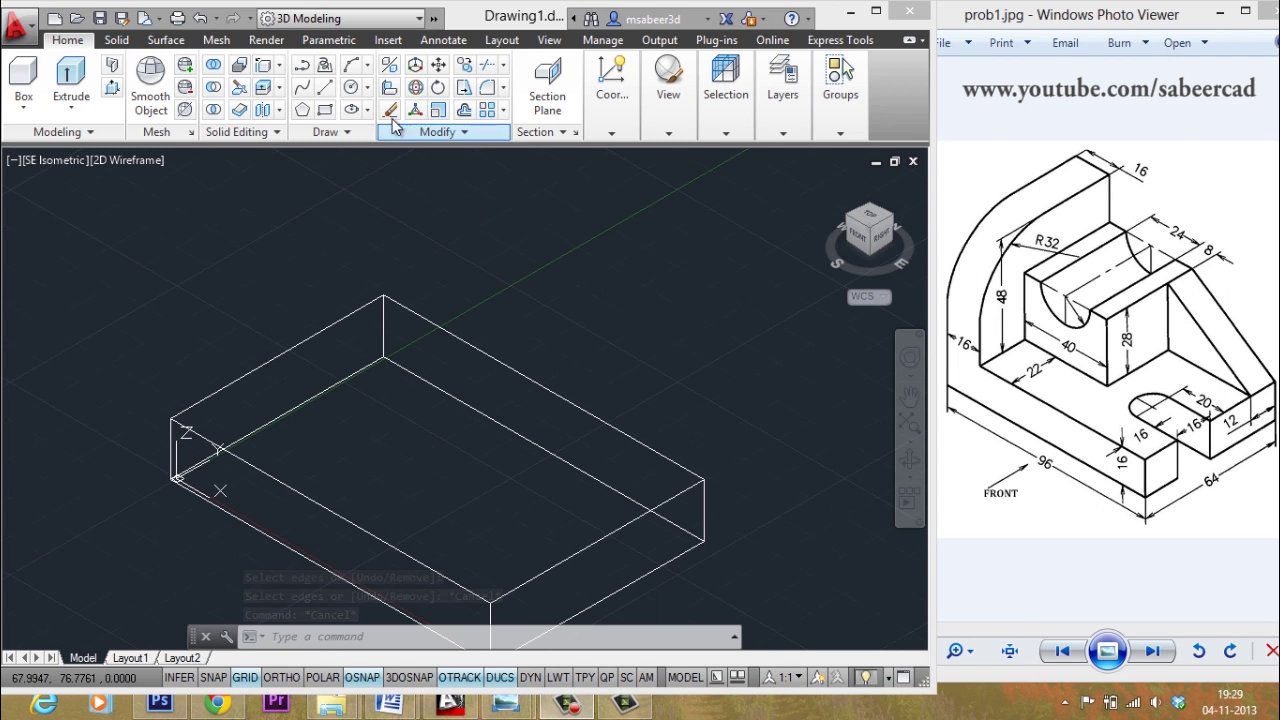
pyautogui.click(281, 68)
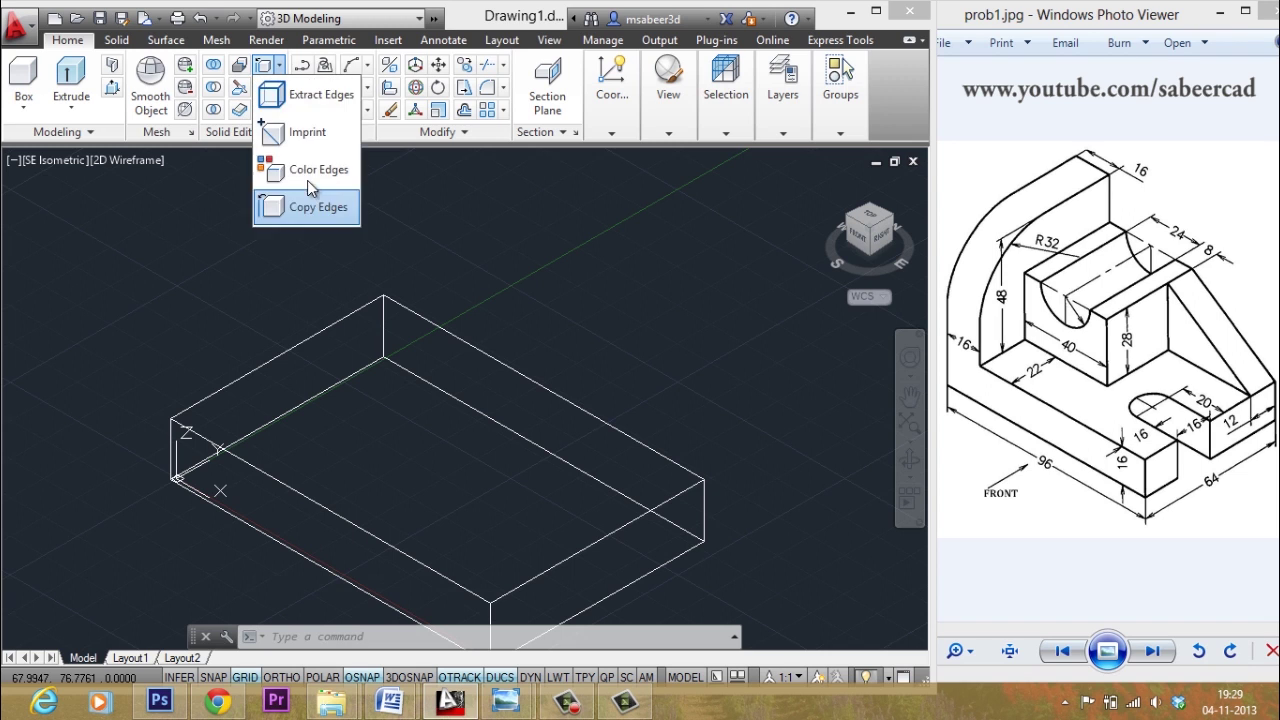
pyautogui.click(316, 208)
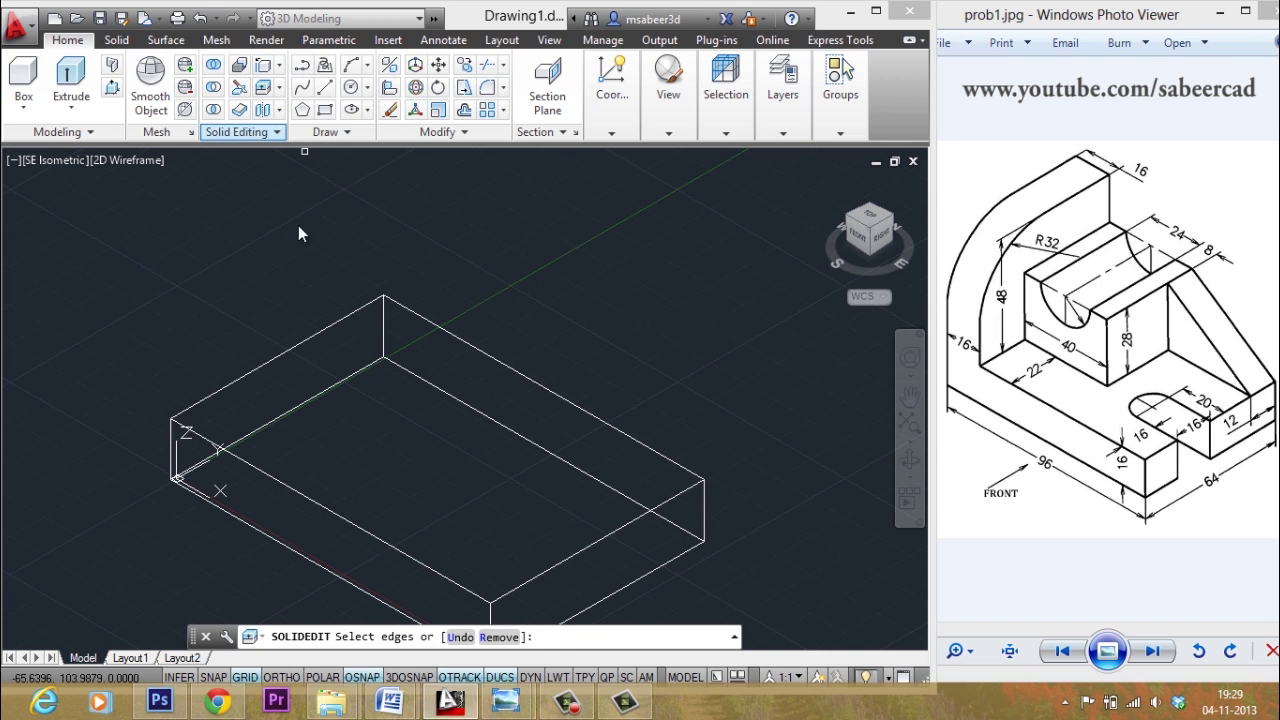
pyautogui.click(390, 546)
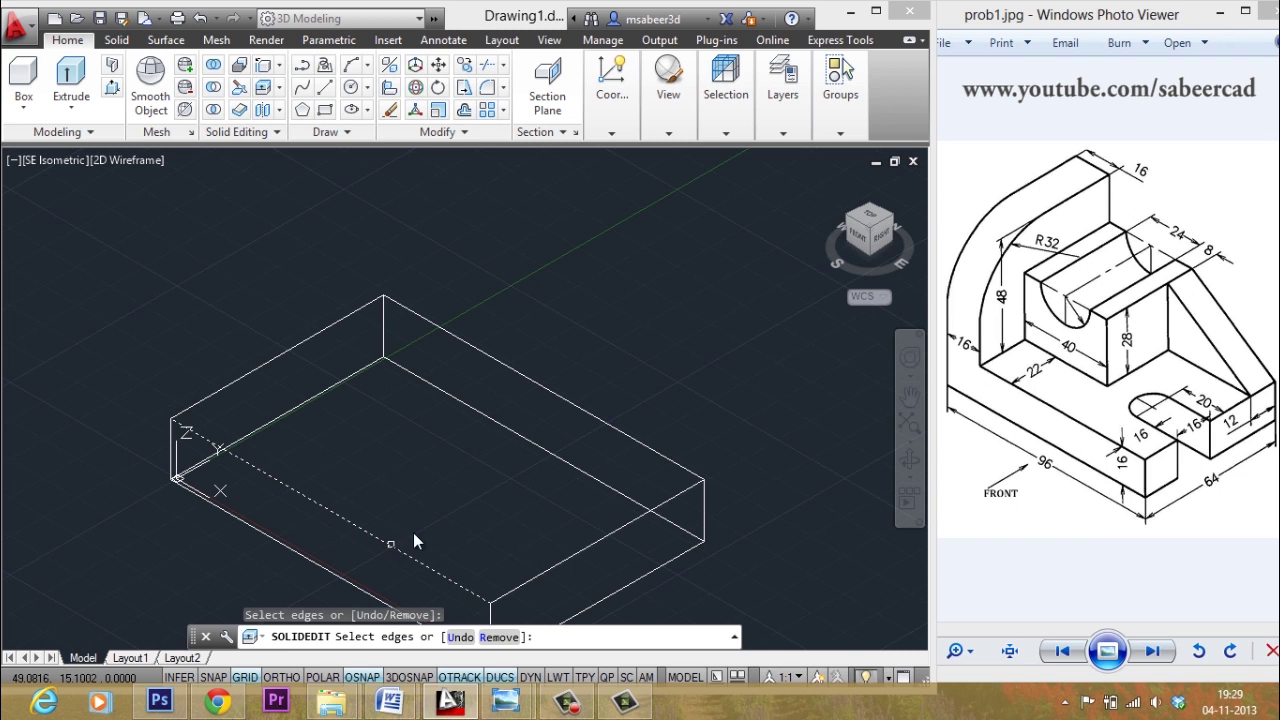
pyautogui.rightClick(419, 521)
pyautogui.click(455, 312)
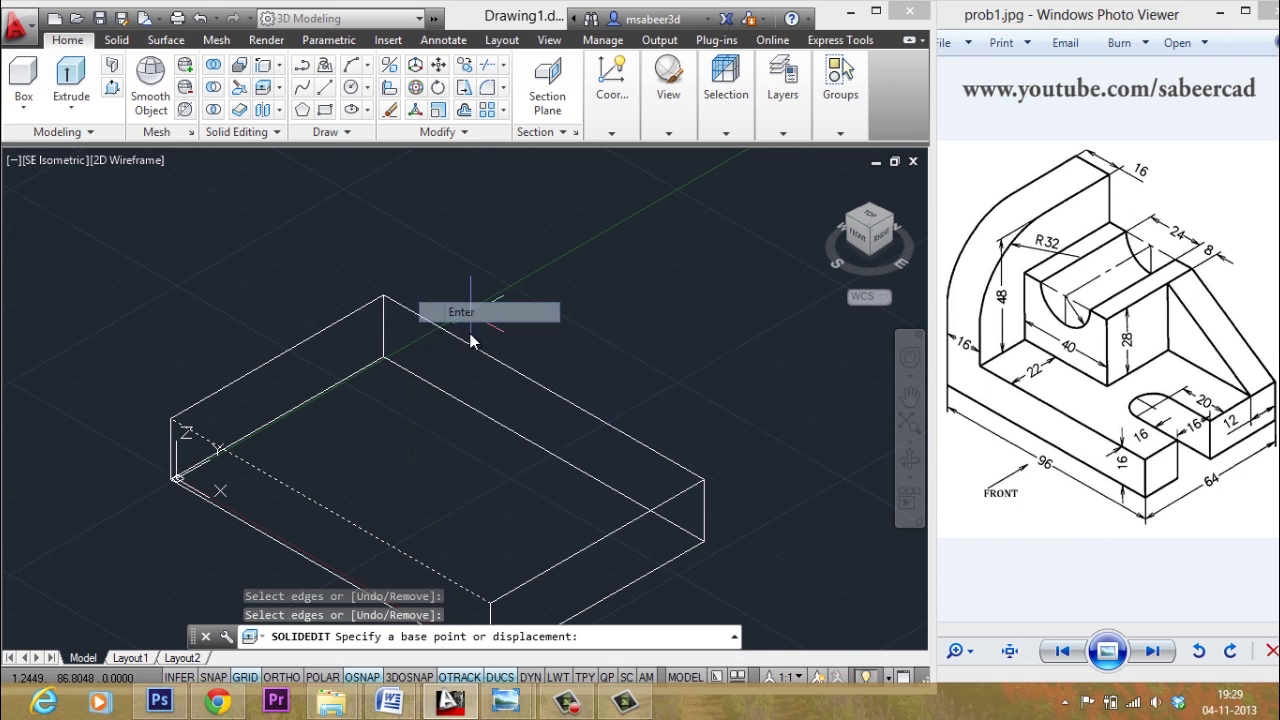
pyautogui.click(491, 601)
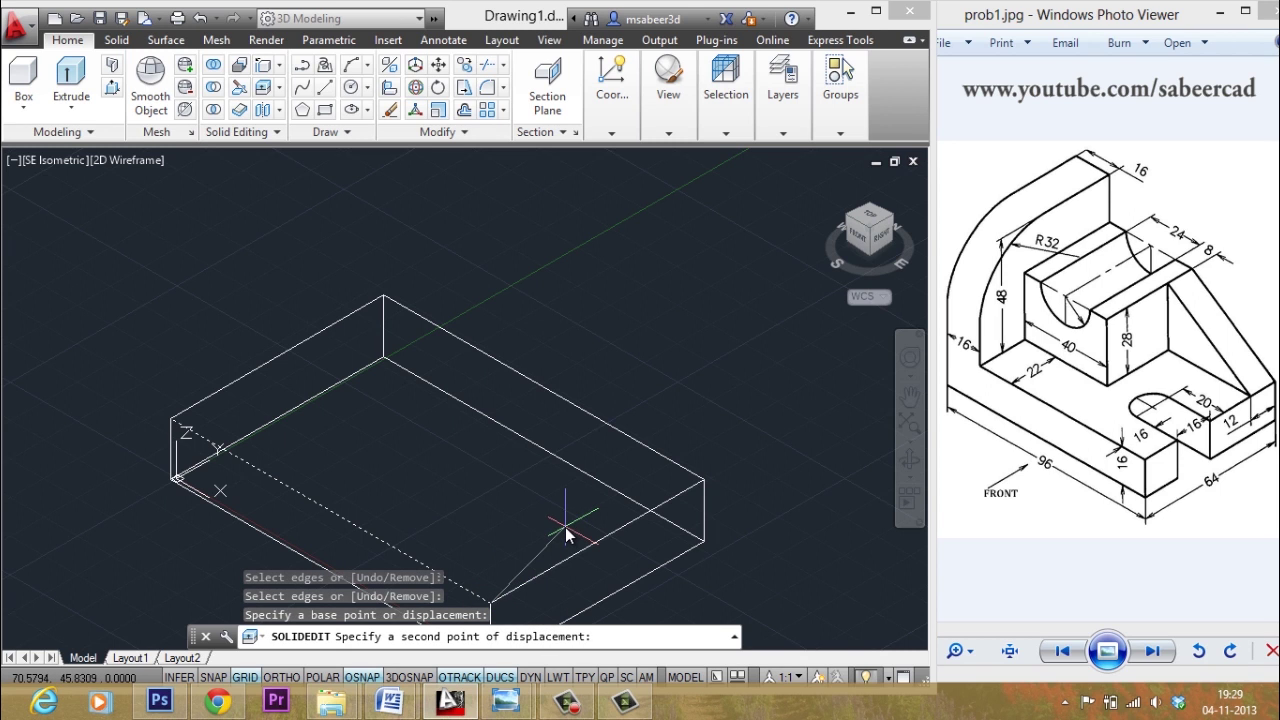
pyautogui.press('F8')
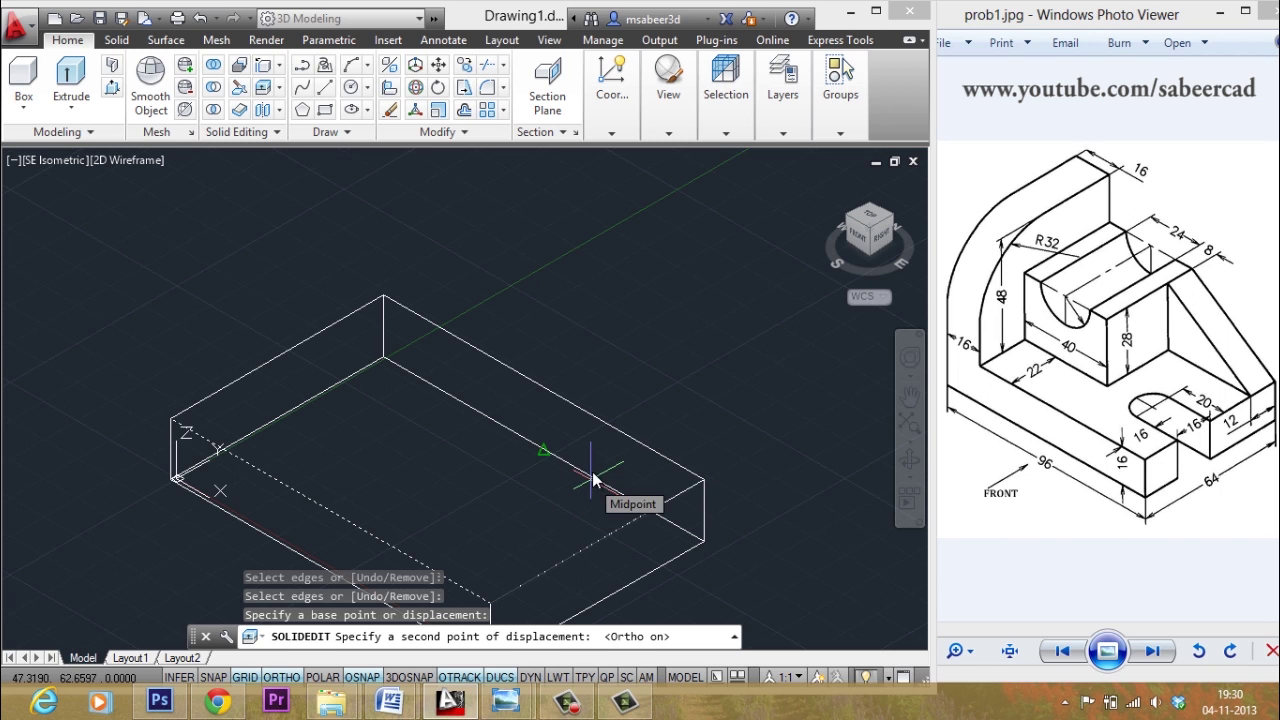
pyautogui.write('16')
pyautogui.press('Return')
pyautogui.press('Escape')
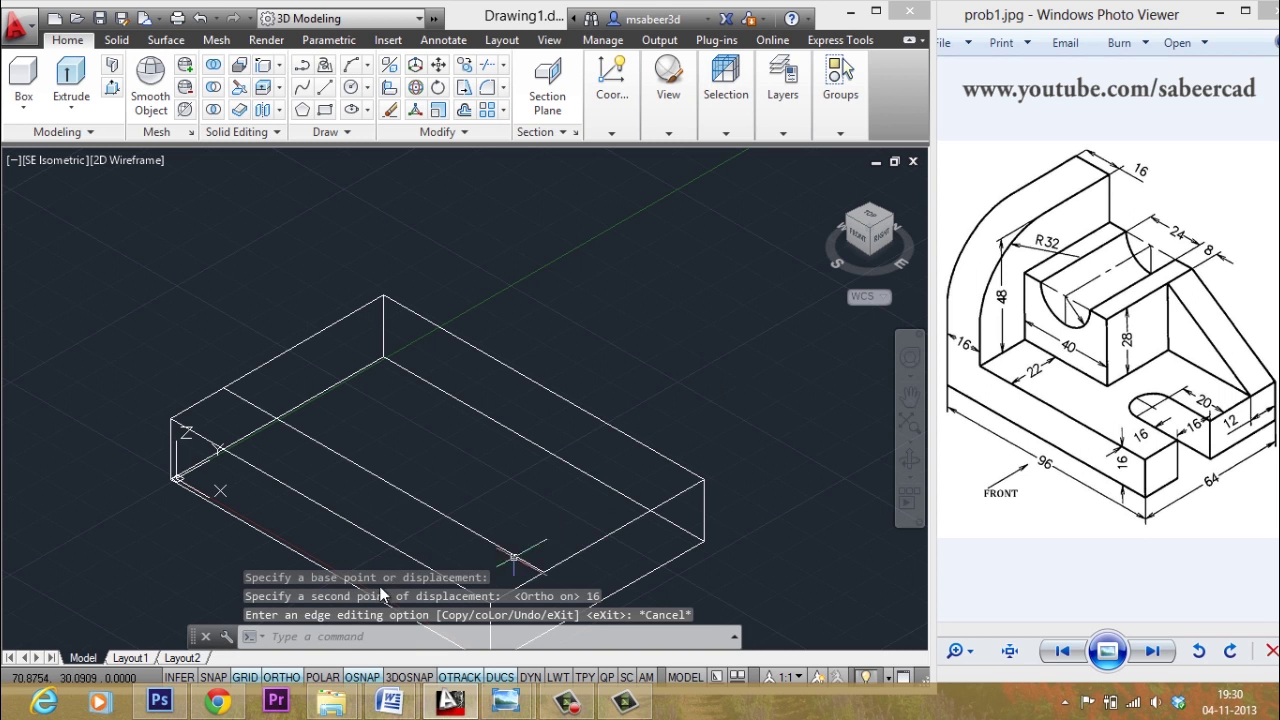
# Copy the offset line on the top face another 16 units toward the back of the block
pyautogui.moveTo(503, 477)
pyautogui.mouseDown(button='middle')
pyautogui.moveTo(490, 420)
pyautogui.moveTo(505, 474)
pyautogui.mouseUp(button='middle')
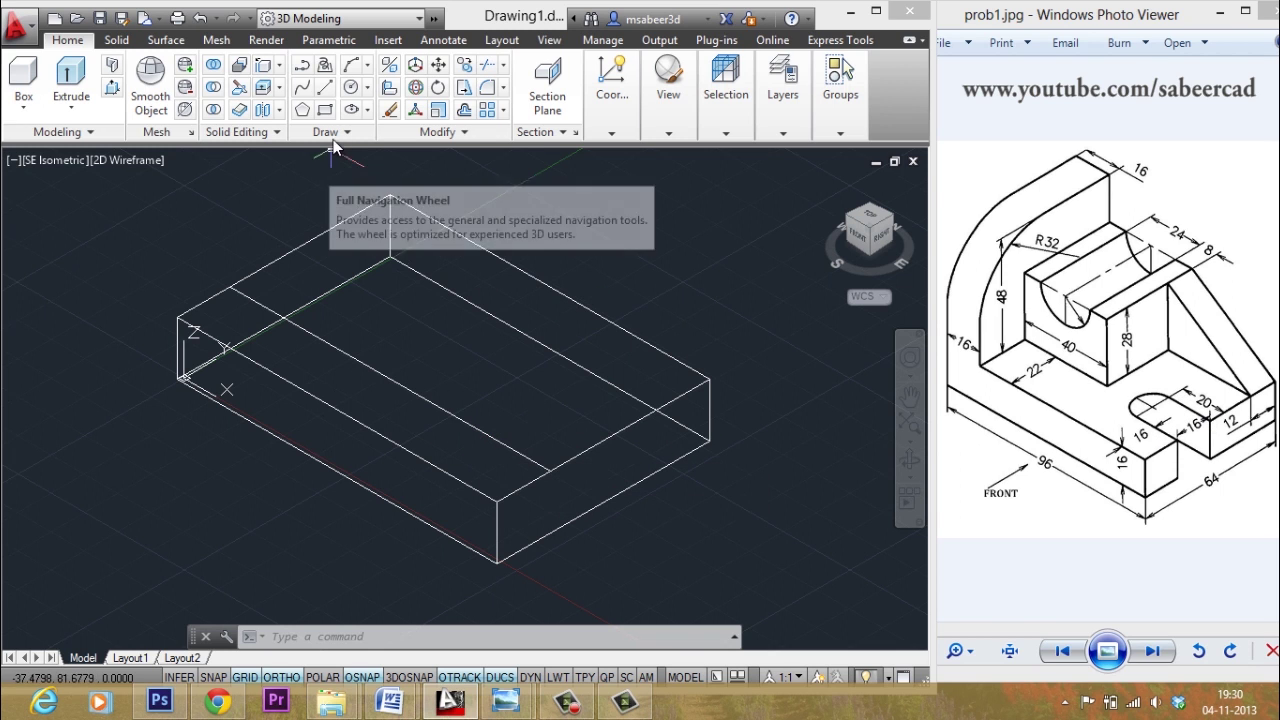
pyautogui.click(464, 66)
pyautogui.click(429, 401)
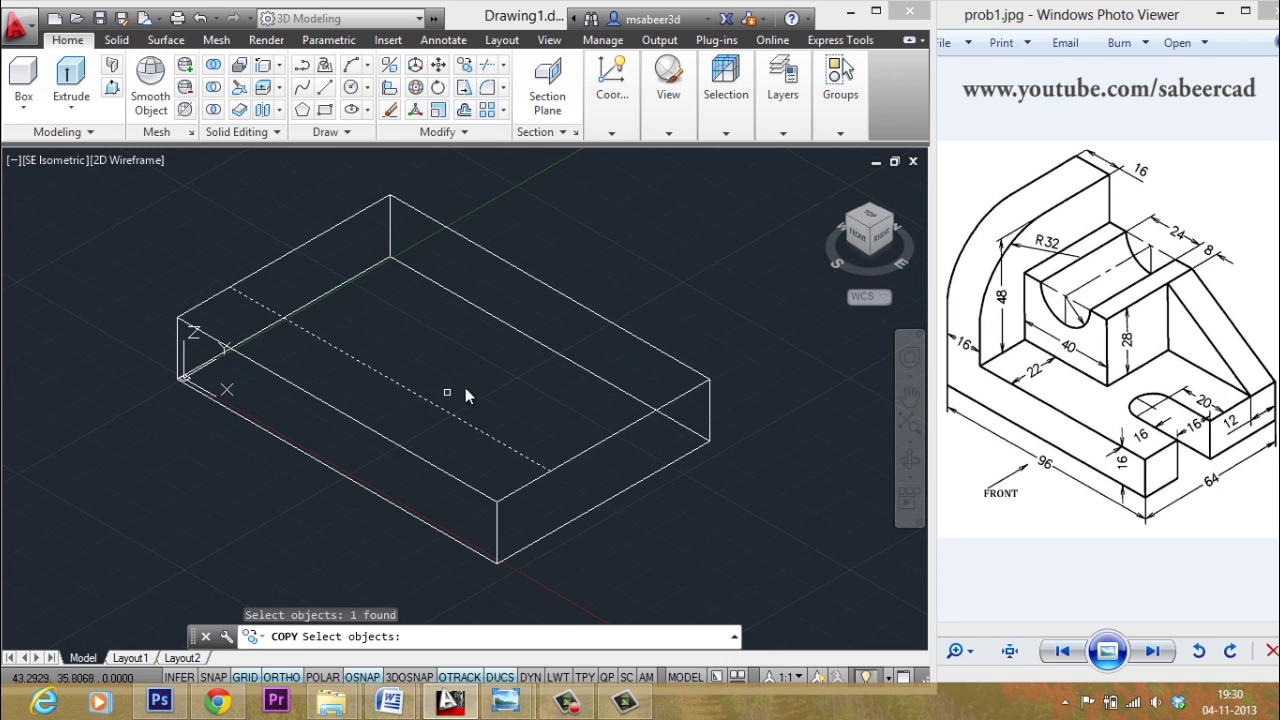
pyautogui.press('Return')
pyautogui.click(548, 469)
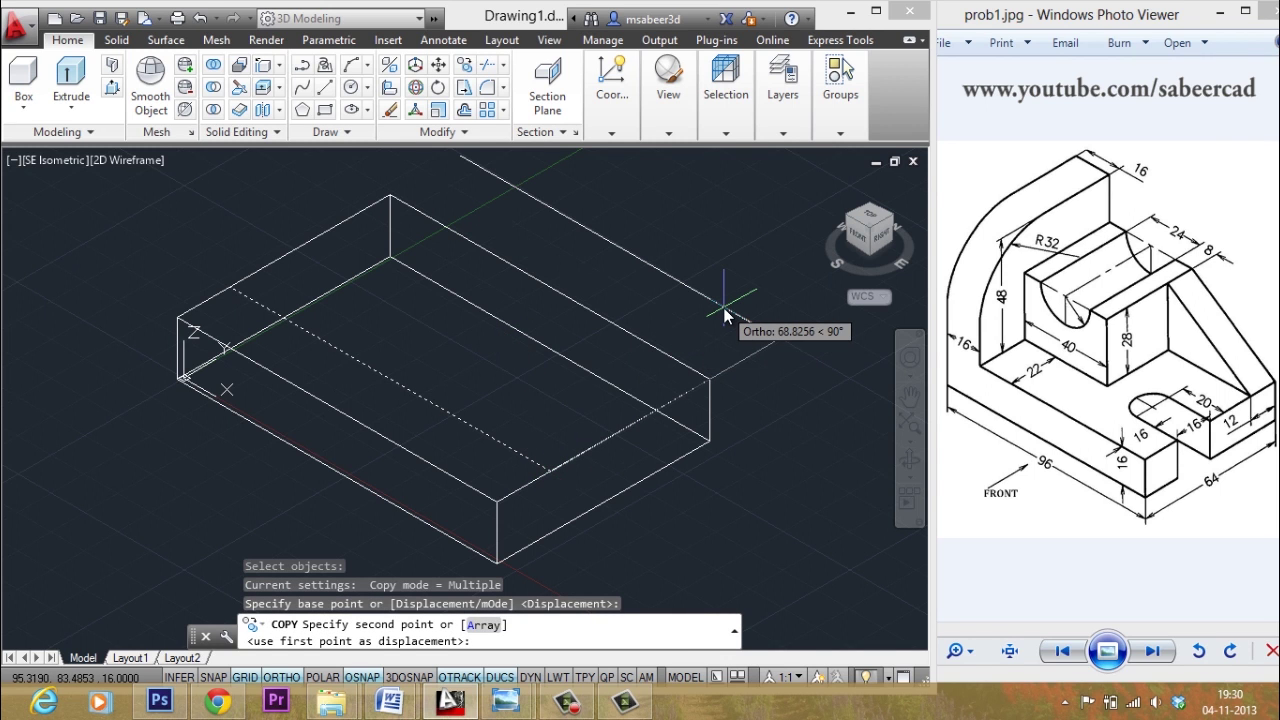
pyautogui.write('16')
pyautogui.press('Return')
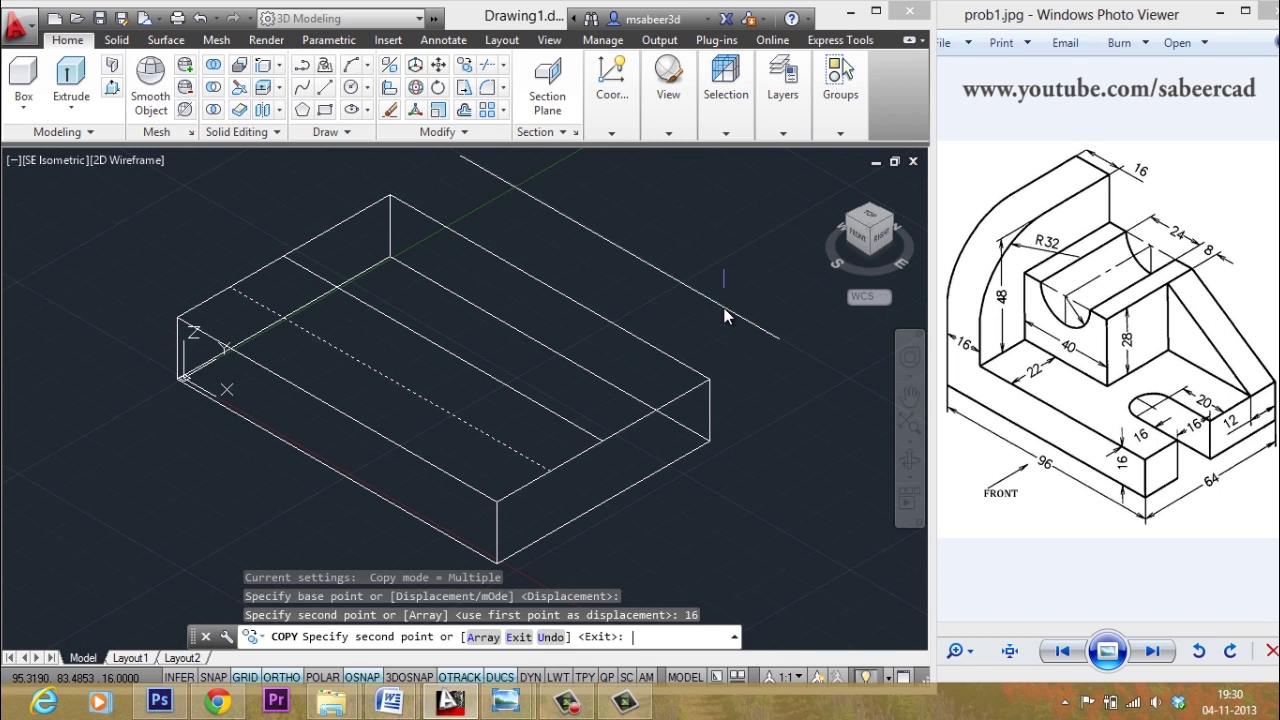
pyautogui.press('Escape')
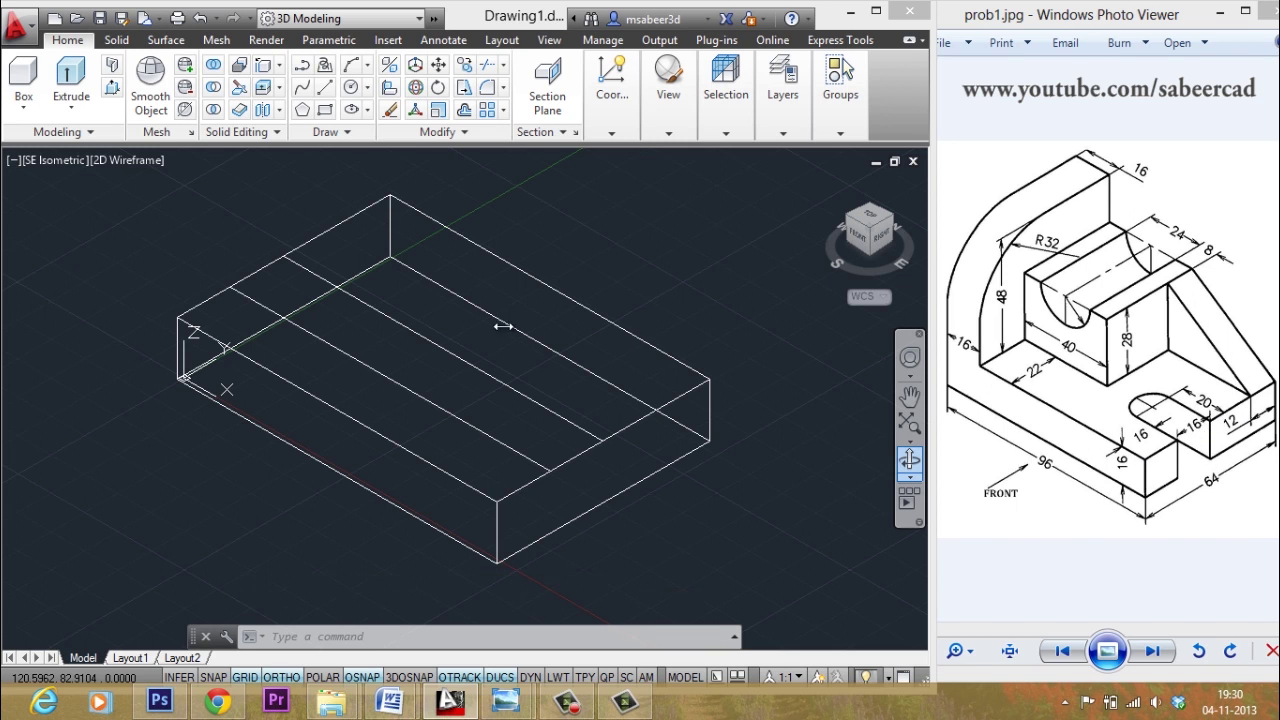
# Use Copy Edges to copy the base's short top edge at the slot end 20 units inward across the top face
pyautogui.click(280, 64)
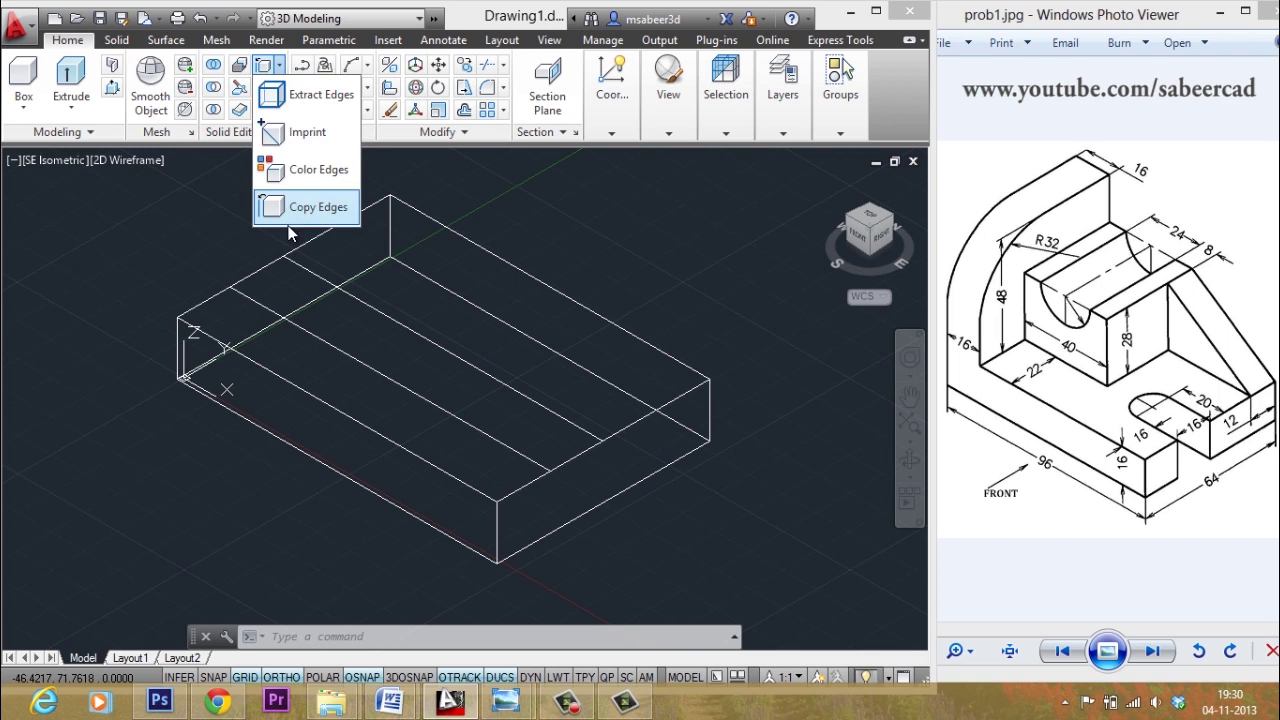
pyautogui.click(298, 210)
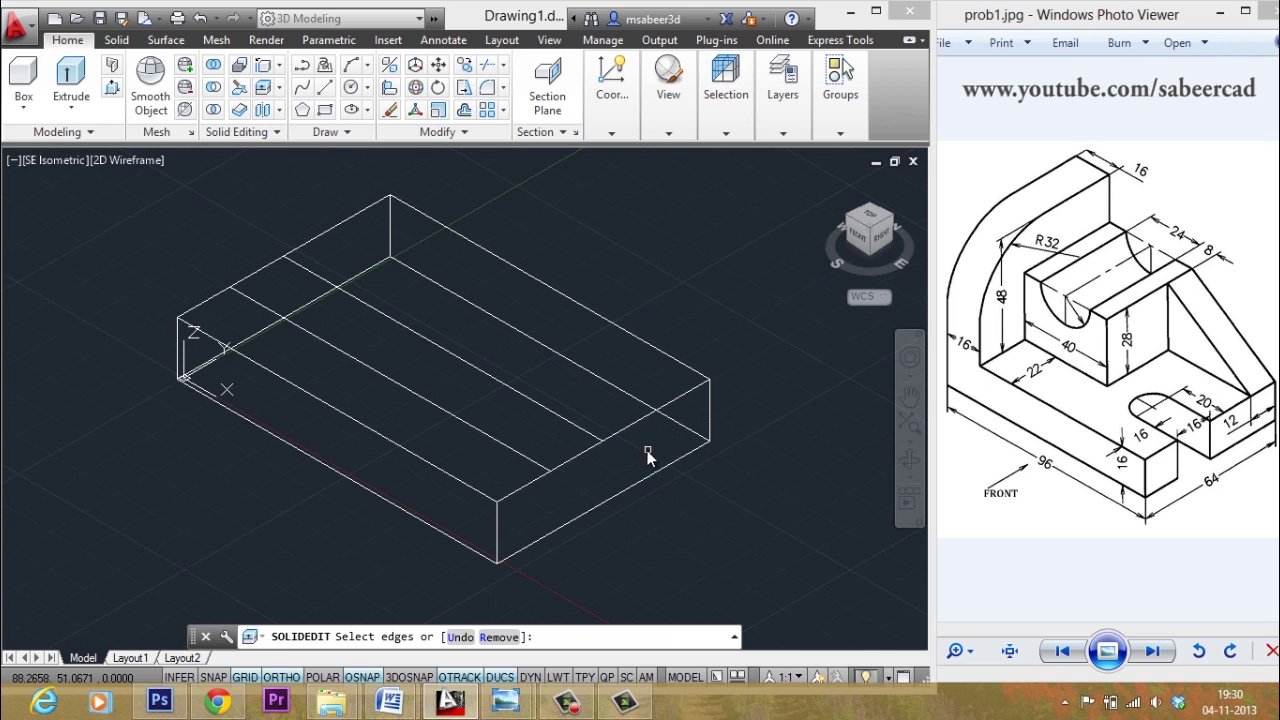
pyautogui.click(627, 428)
pyautogui.press('Return')
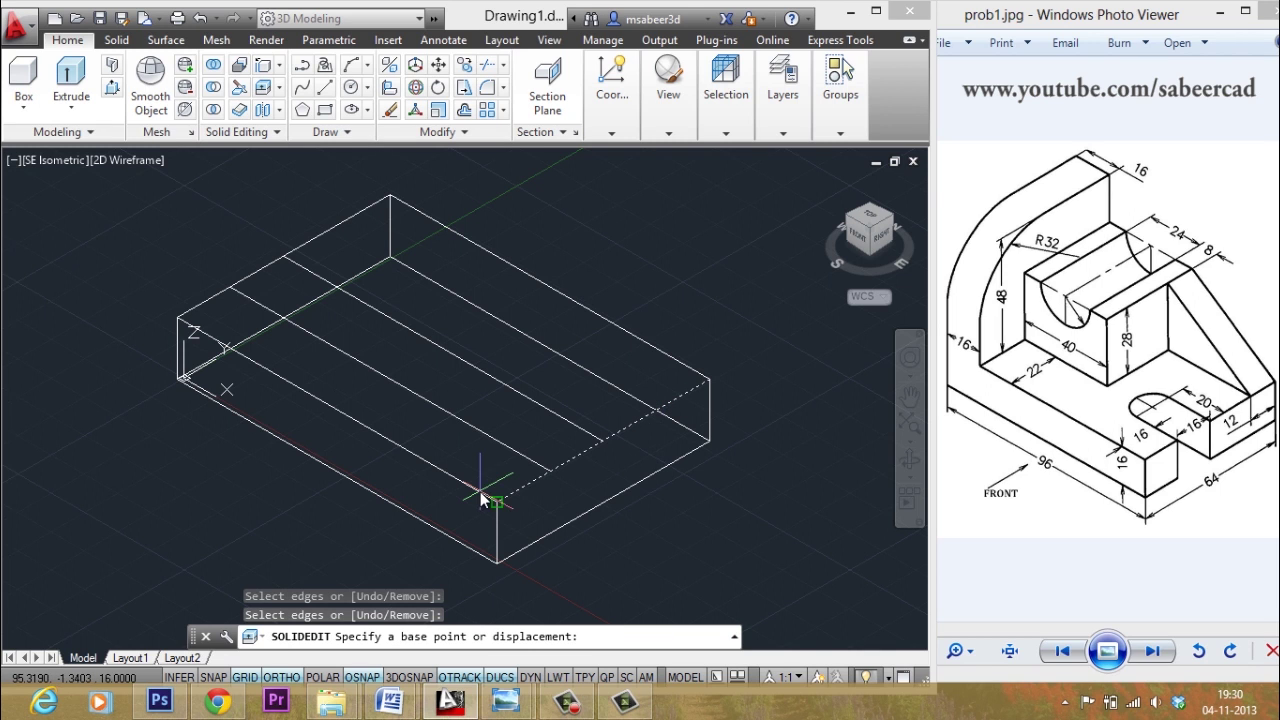
pyautogui.click(497, 502)
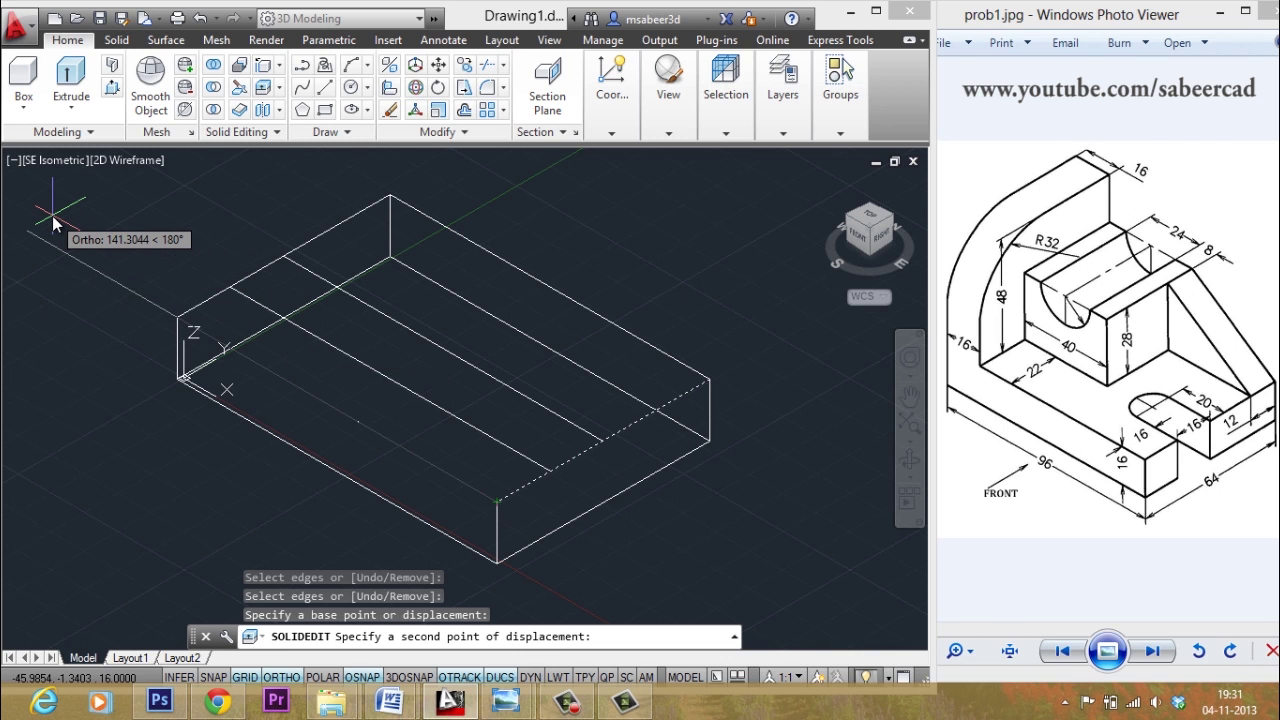
pyautogui.write('20')
pyautogui.press('Return')
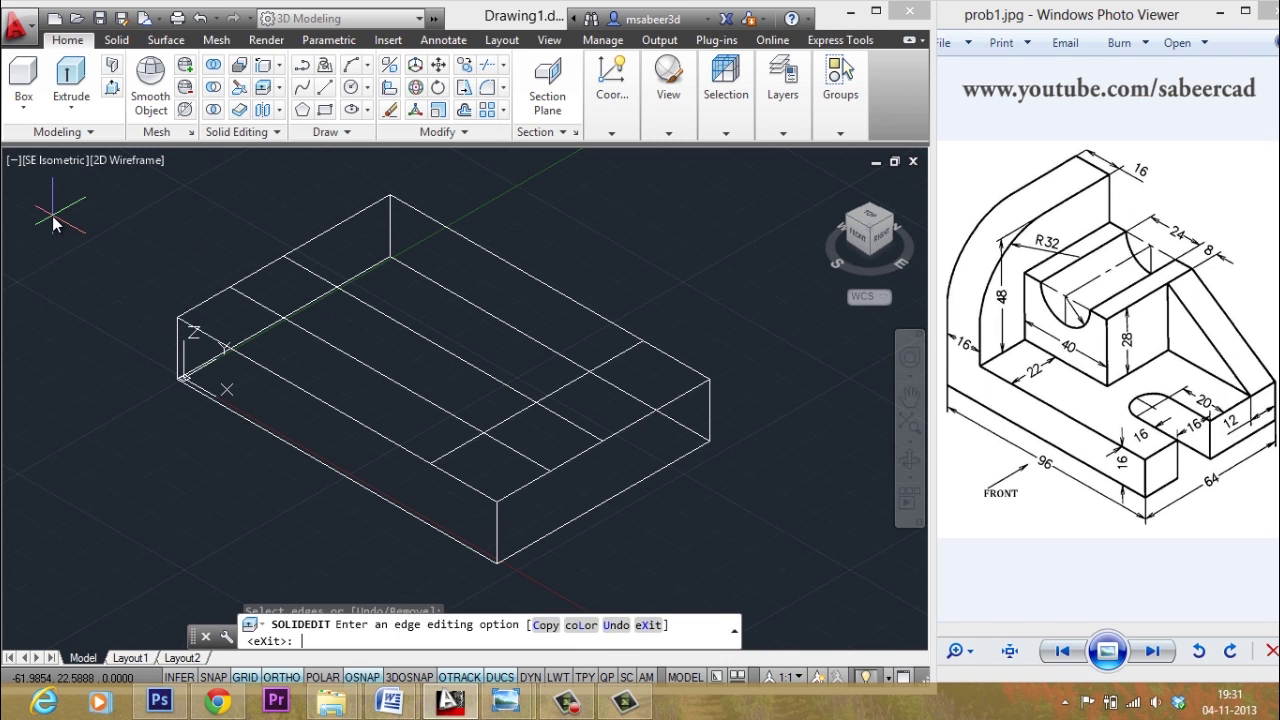
pyautogui.press('Escape')
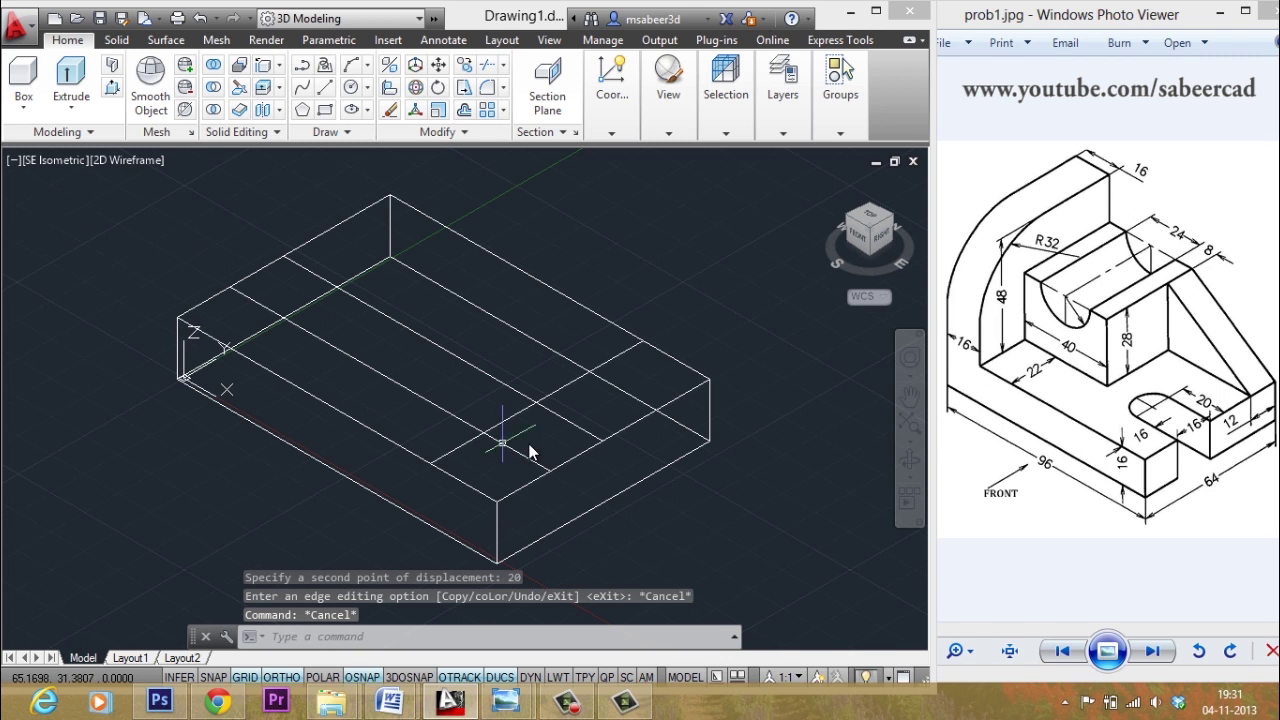
# Trim the copied lines on the top face to leave only the rectangular slot outline against the base's short edge
pyautogui.scroll(2, 521, 440)
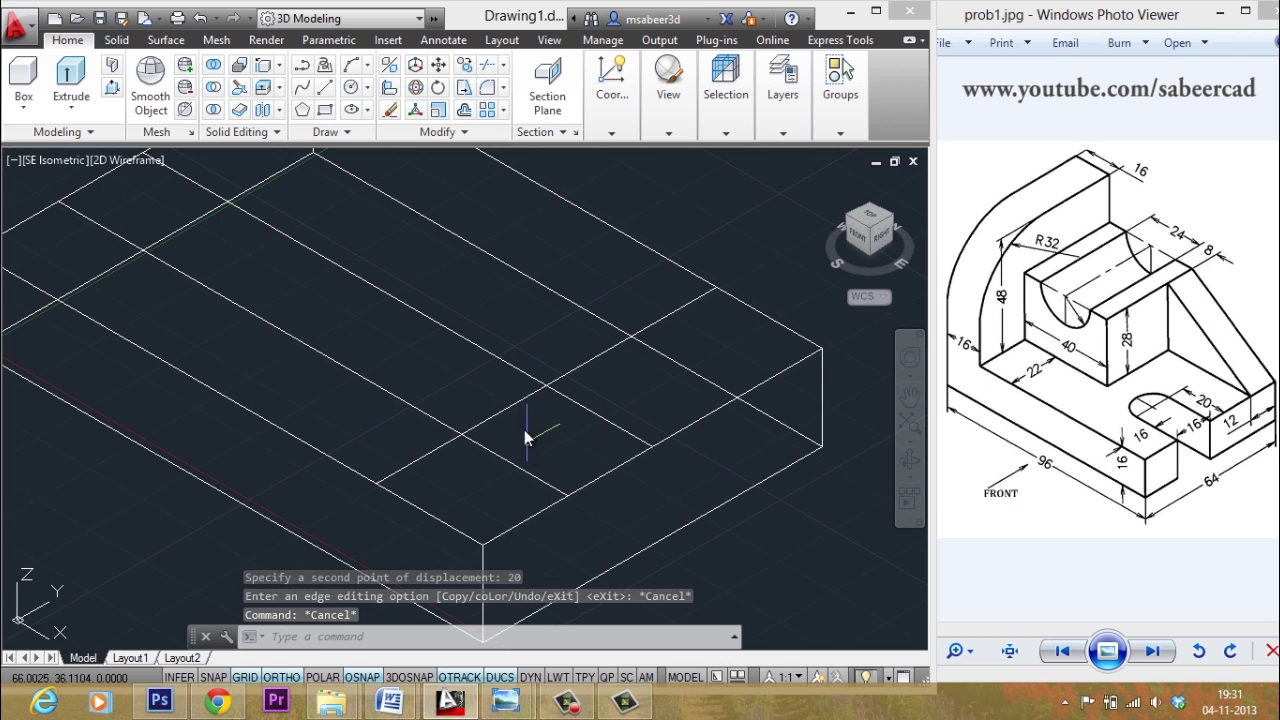
pyautogui.click(487, 66)
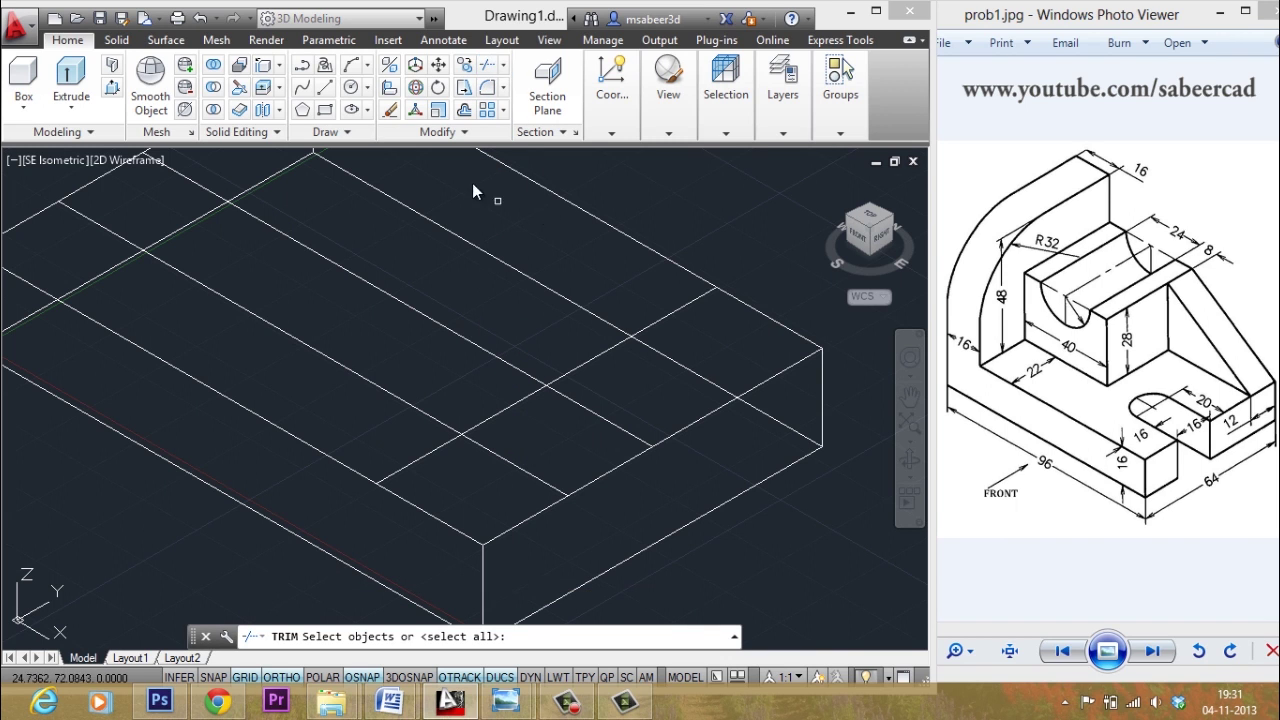
pyautogui.click(557, 362)
pyautogui.click(457, 459)
pyautogui.press('Return')
pyautogui.click(445, 446)
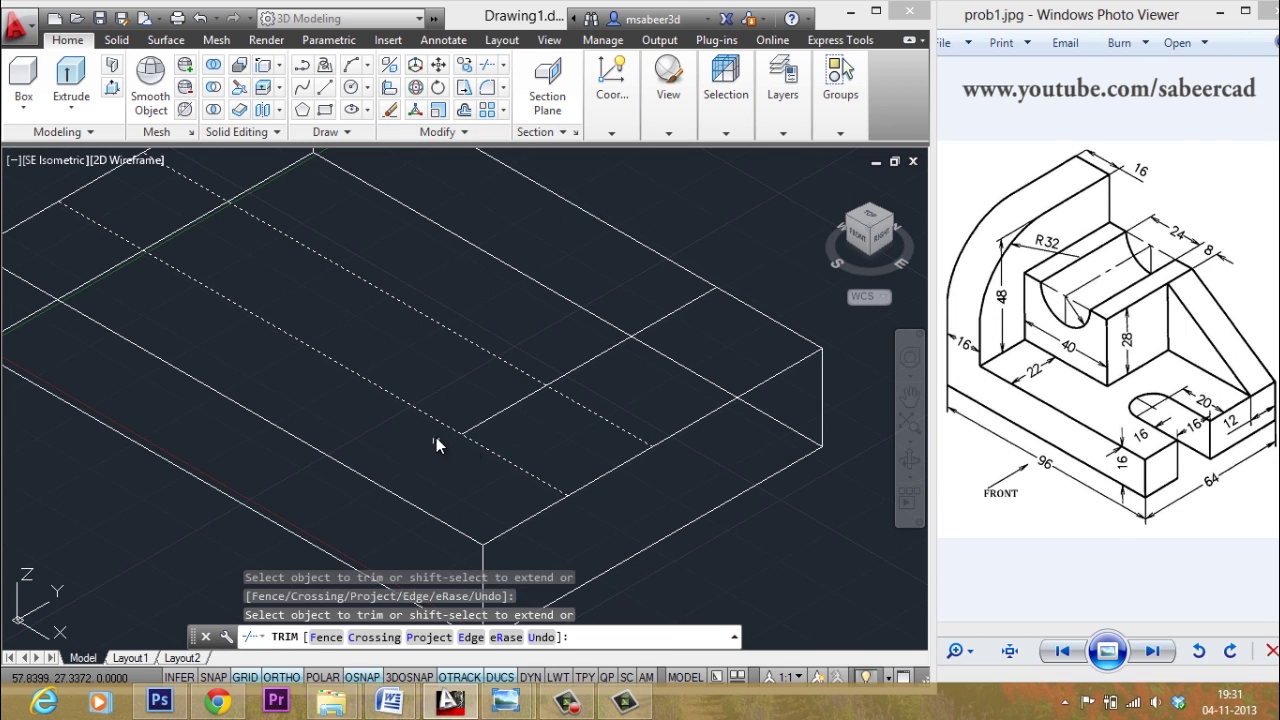
pyautogui.click(432, 422)
pyautogui.click(567, 373)
pyautogui.press('Escape')
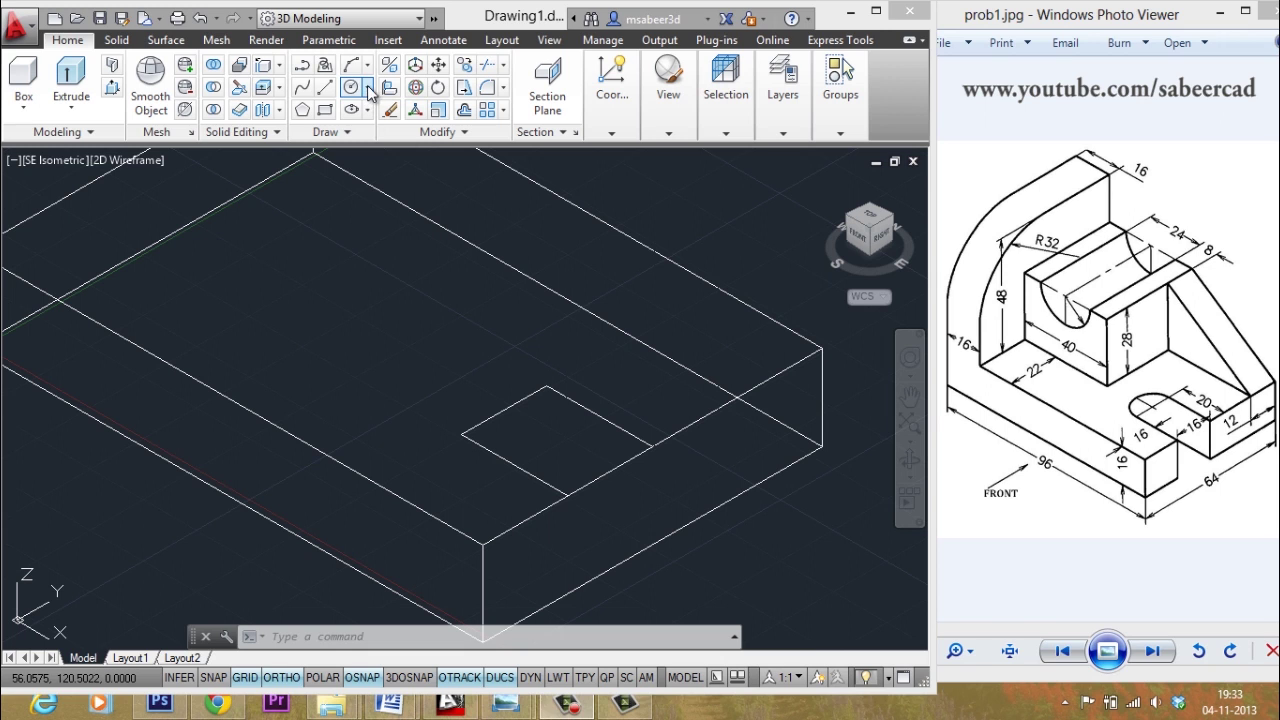
# Draw a circle centred on the midpoint of the slot outline's inner line, with its radius reaching the line's endpoint
pyautogui.click(369, 92)
pyautogui.click(369, 89)
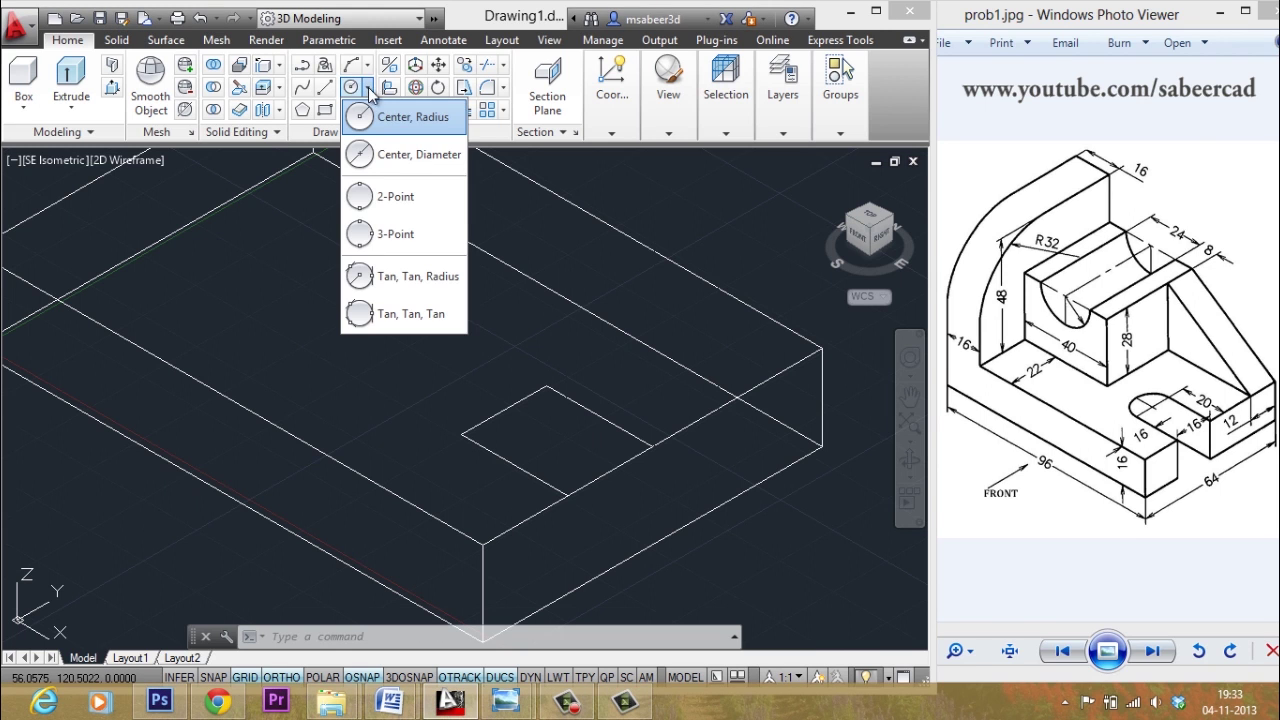
pyautogui.click(412, 120)
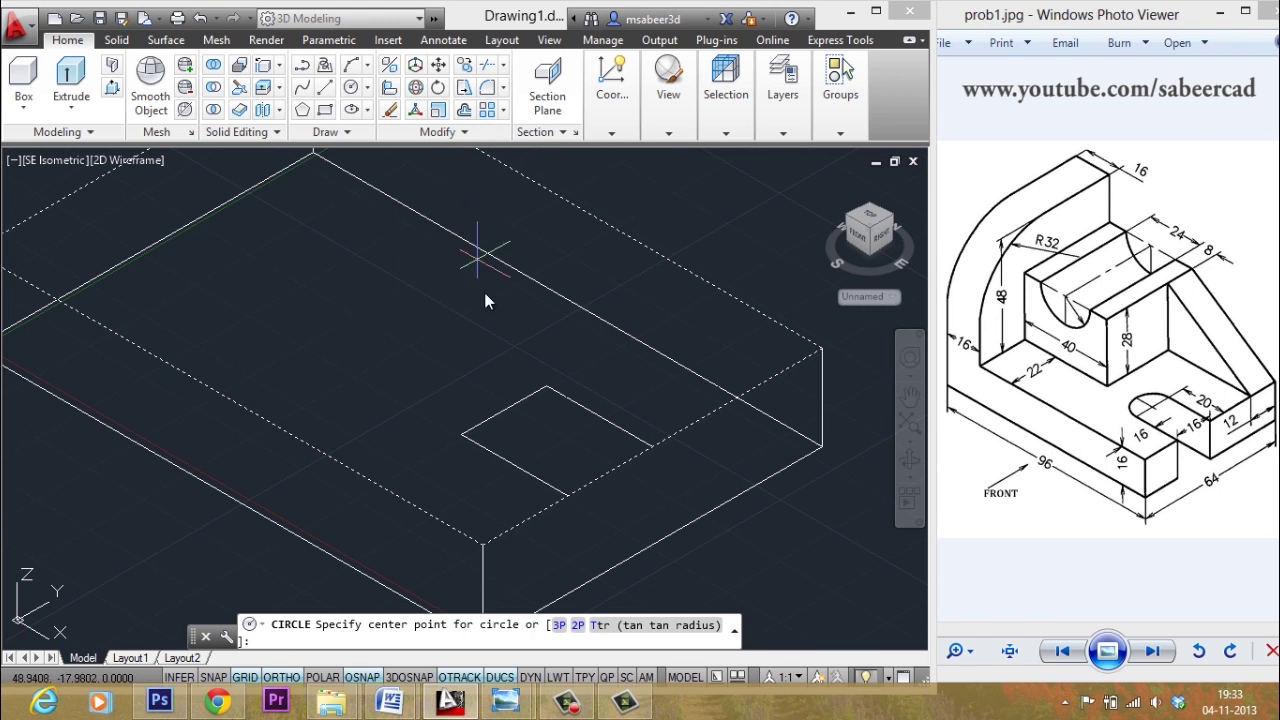
pyautogui.click(507, 412)
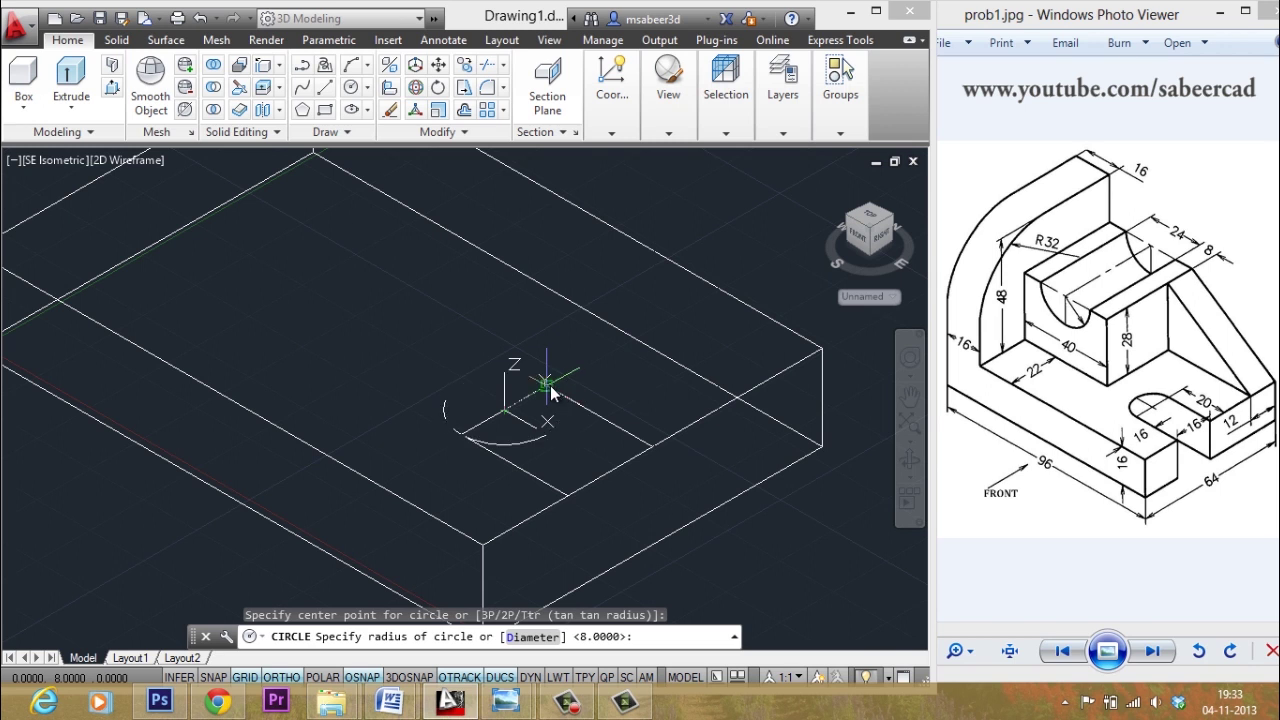
pyautogui.click(550, 390)
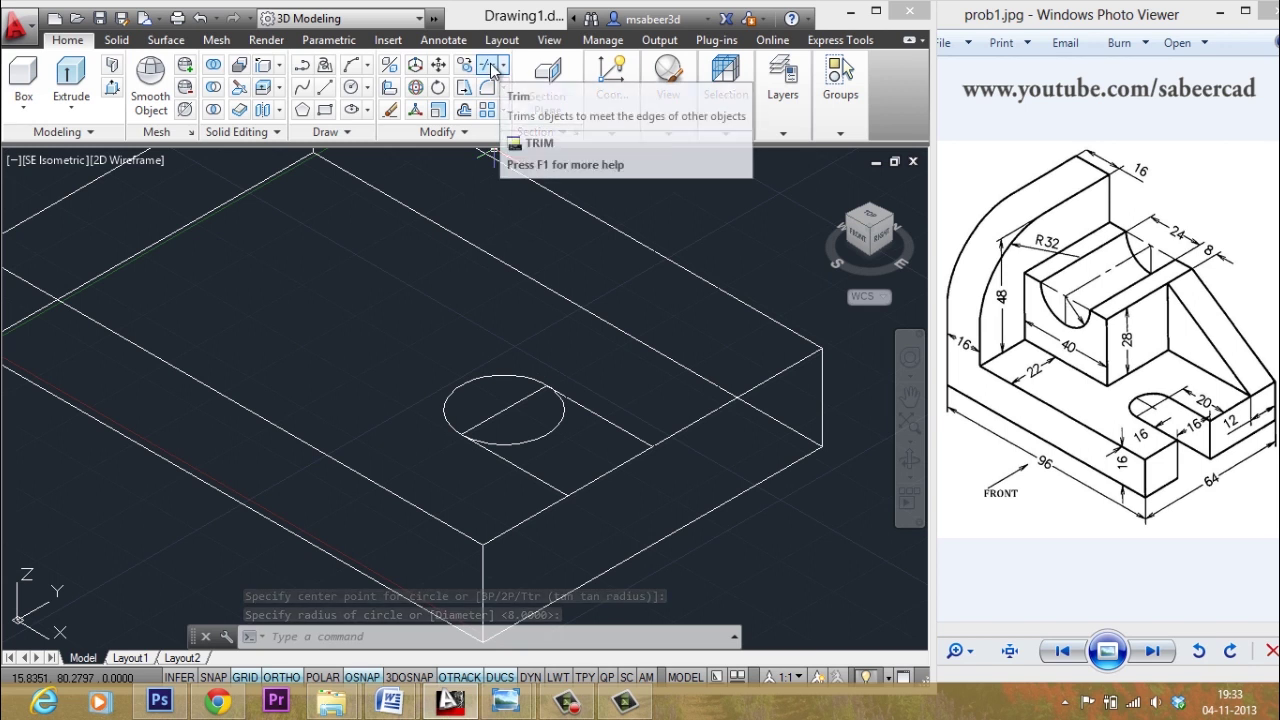
# Trim away the half of the circle inside the slot outline and erase the straight line across the slot's rounded end
pyautogui.click(489, 65)
pyautogui.click(519, 355)
pyautogui.click(452, 464)
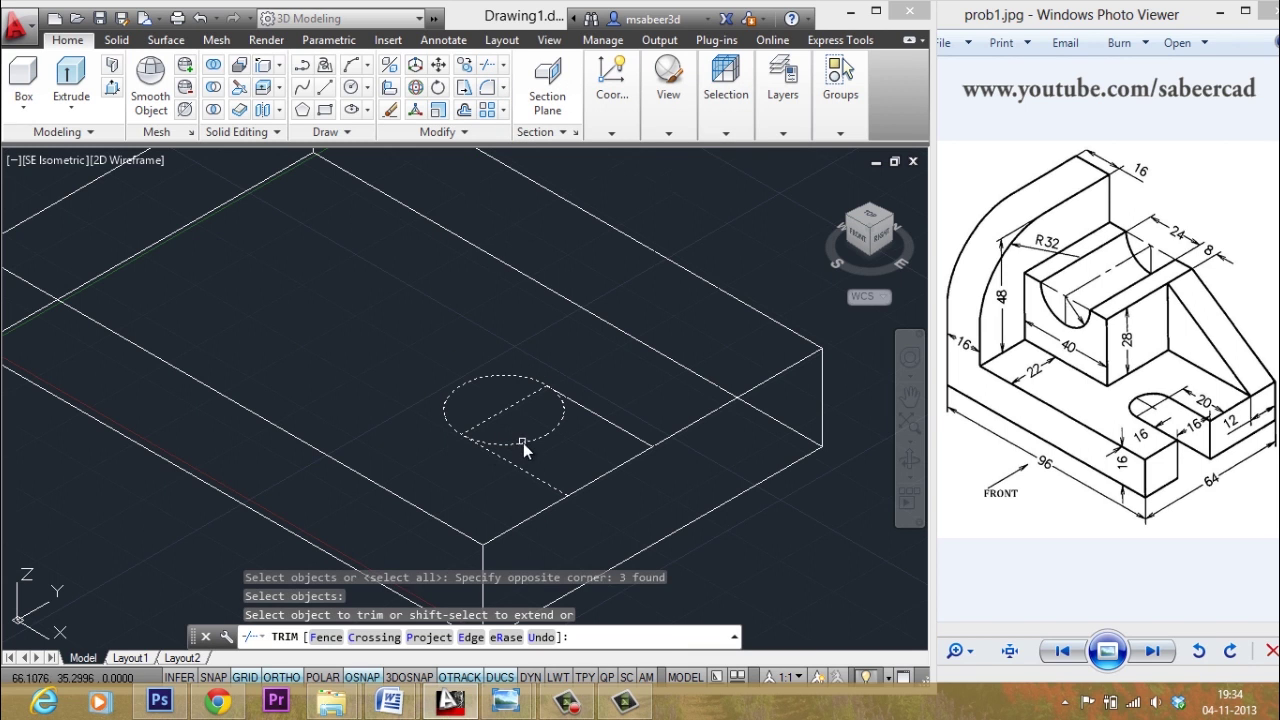
pyautogui.click(522, 442)
pyautogui.press('Escape')
pyautogui.press('Escape')
pyautogui.press('Escape')
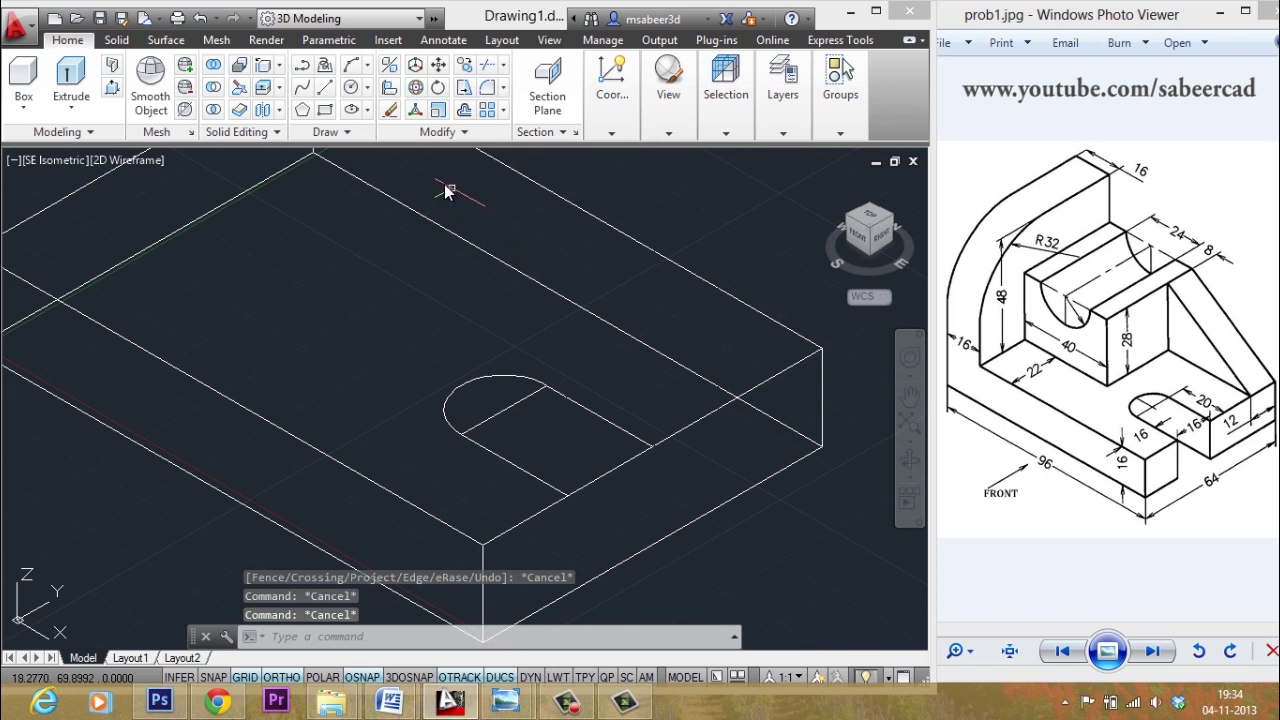
pyautogui.click(390, 109)
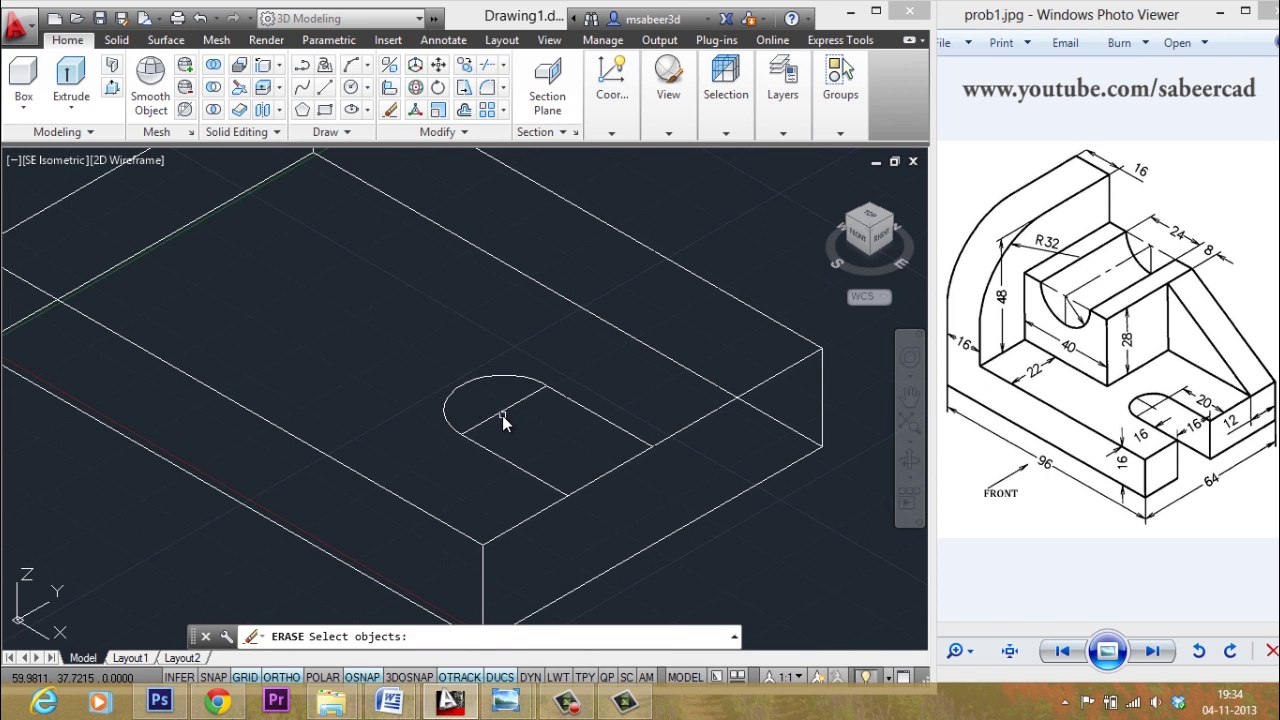
pyautogui.click(502, 415)
pyautogui.press('Return')
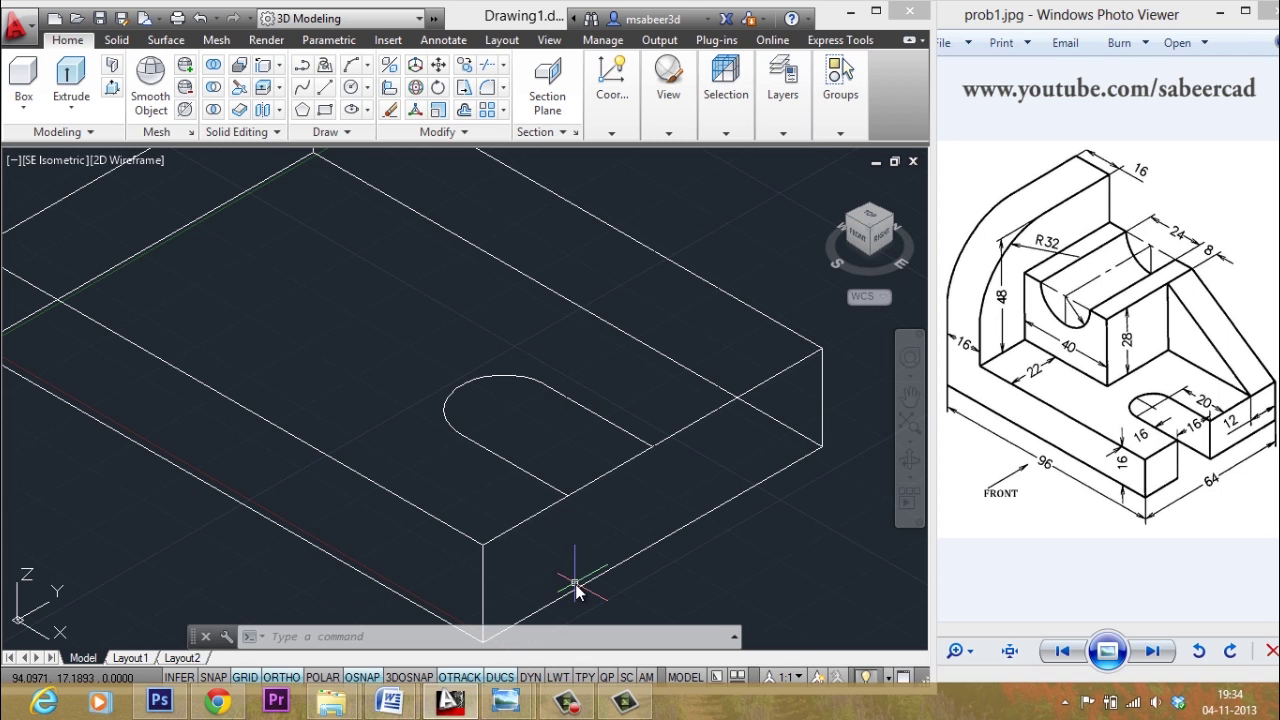
# Use Presspull on the rounded slot area to cut it down through the full thickness of the base
pyautogui.click(113, 88)
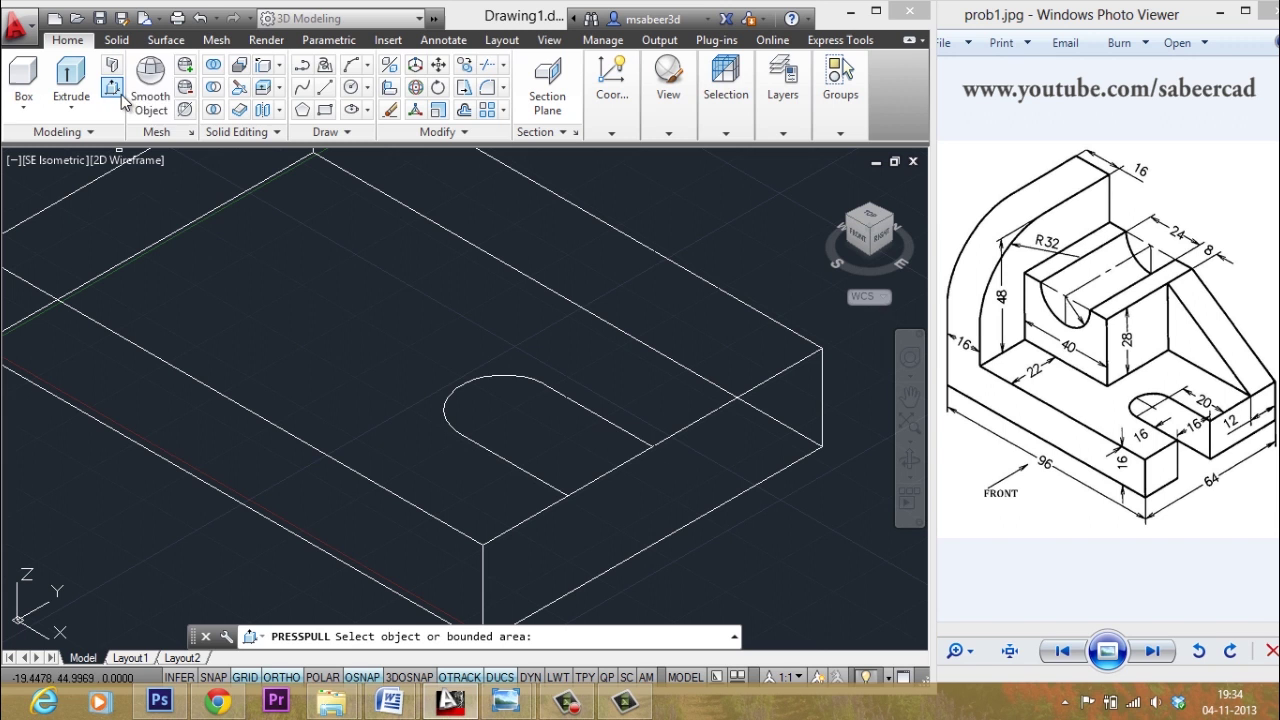
pyautogui.click(518, 410)
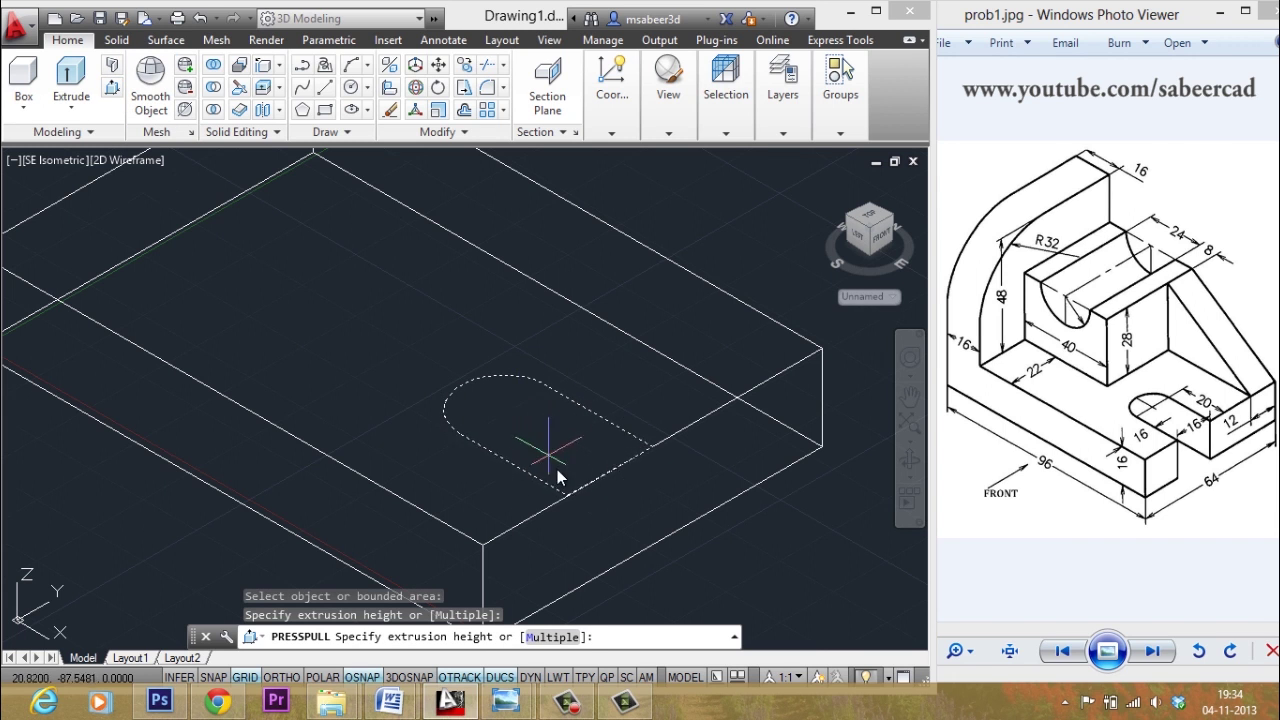
pyautogui.scroll(-2, 576, 400)
pyautogui.scroll(2, 597, 468)
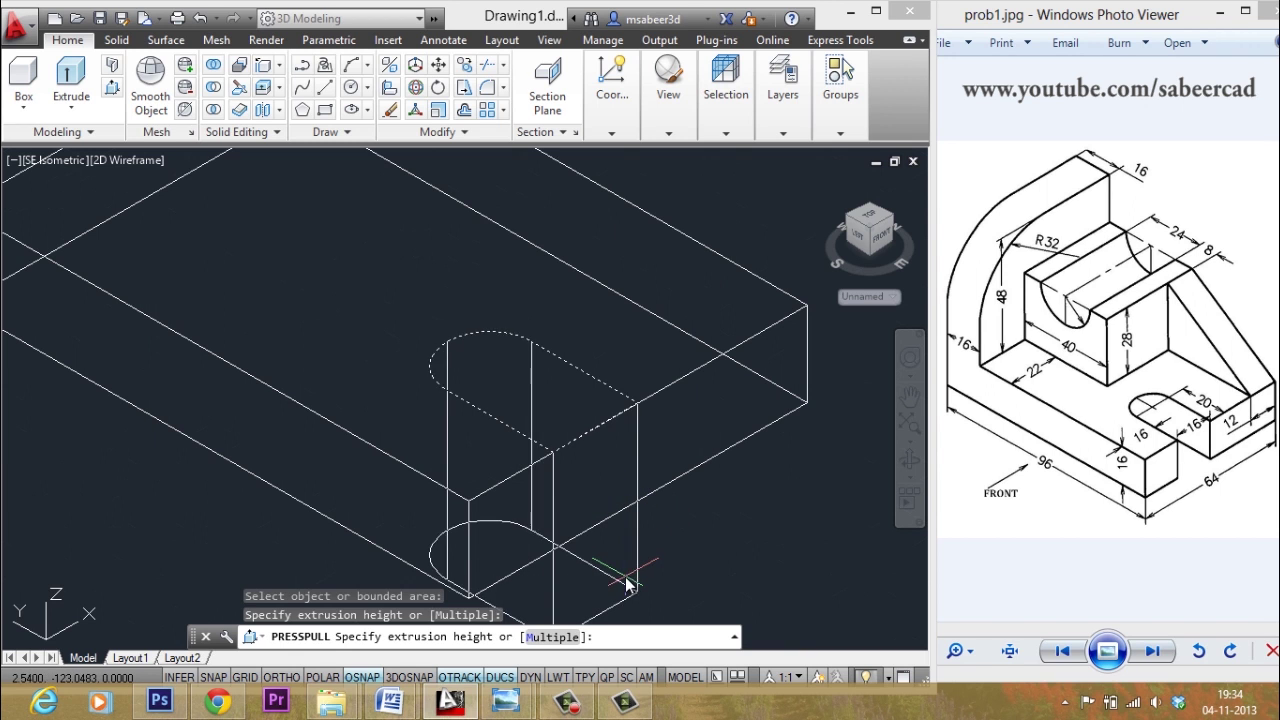
pyautogui.click(612, 584)
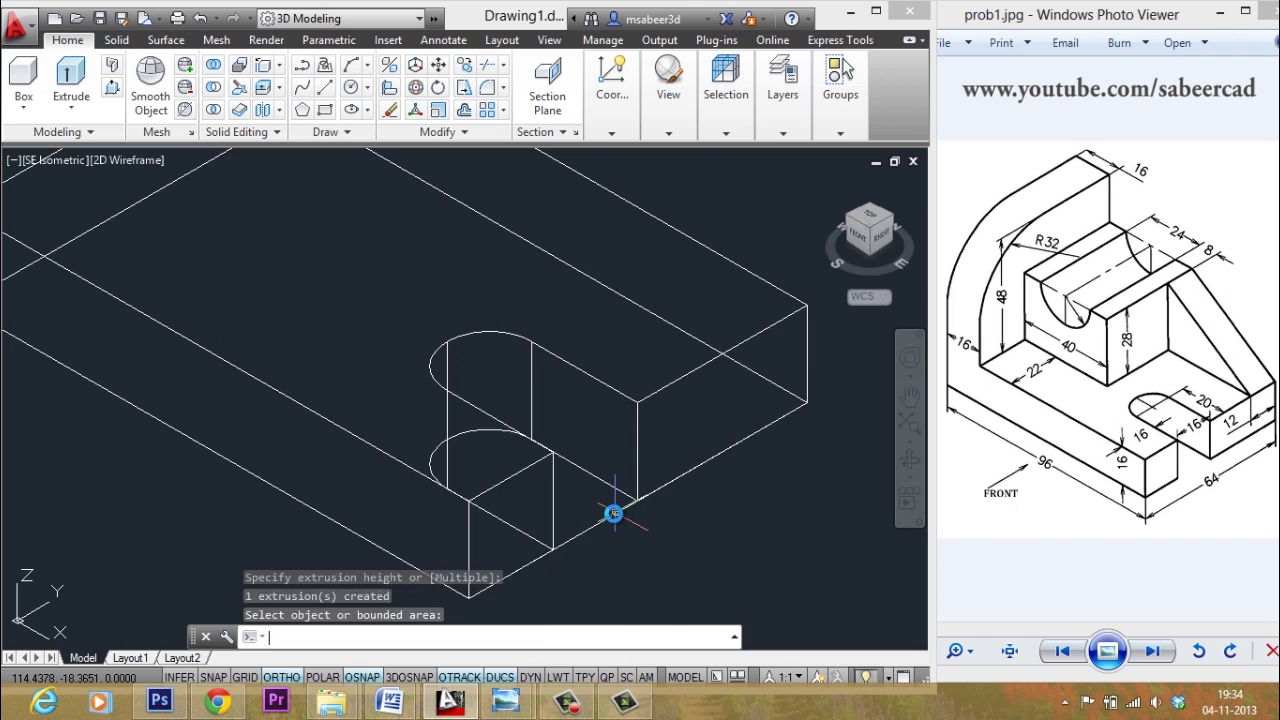
pyautogui.press('Escape')
pyautogui.press('Escape')
pyautogui.press('Escape')
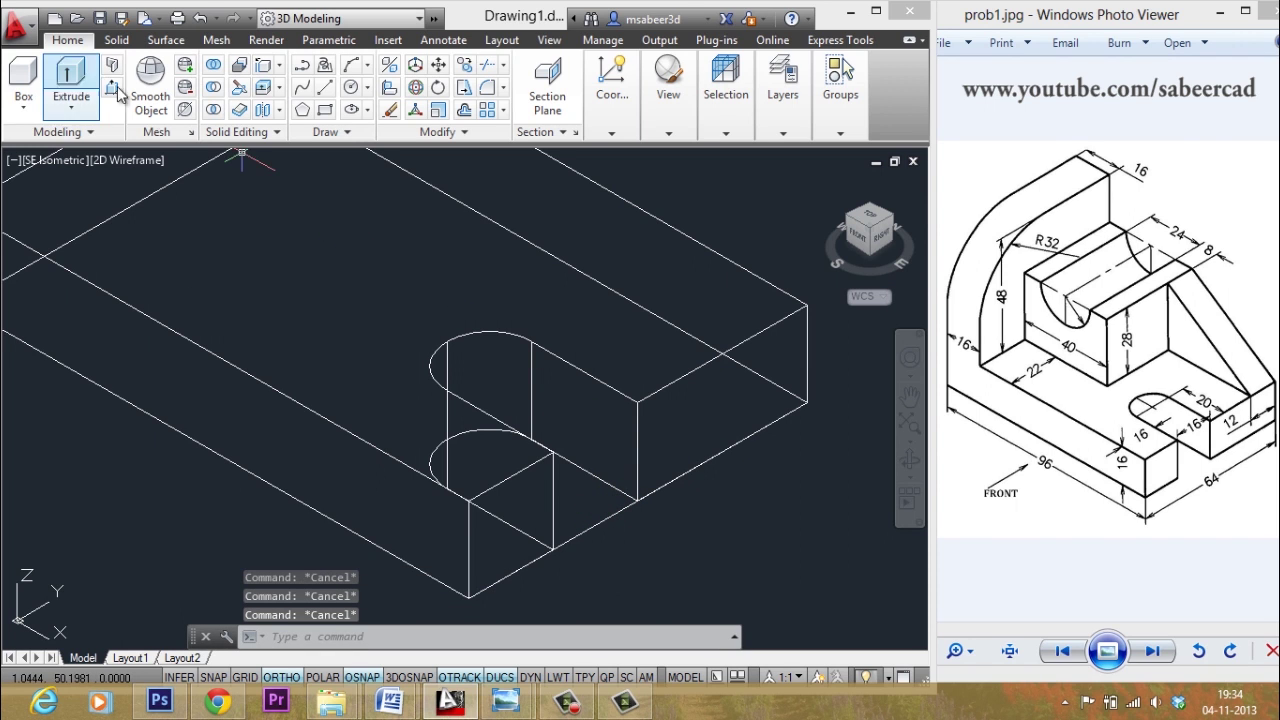
pyautogui.write('e')
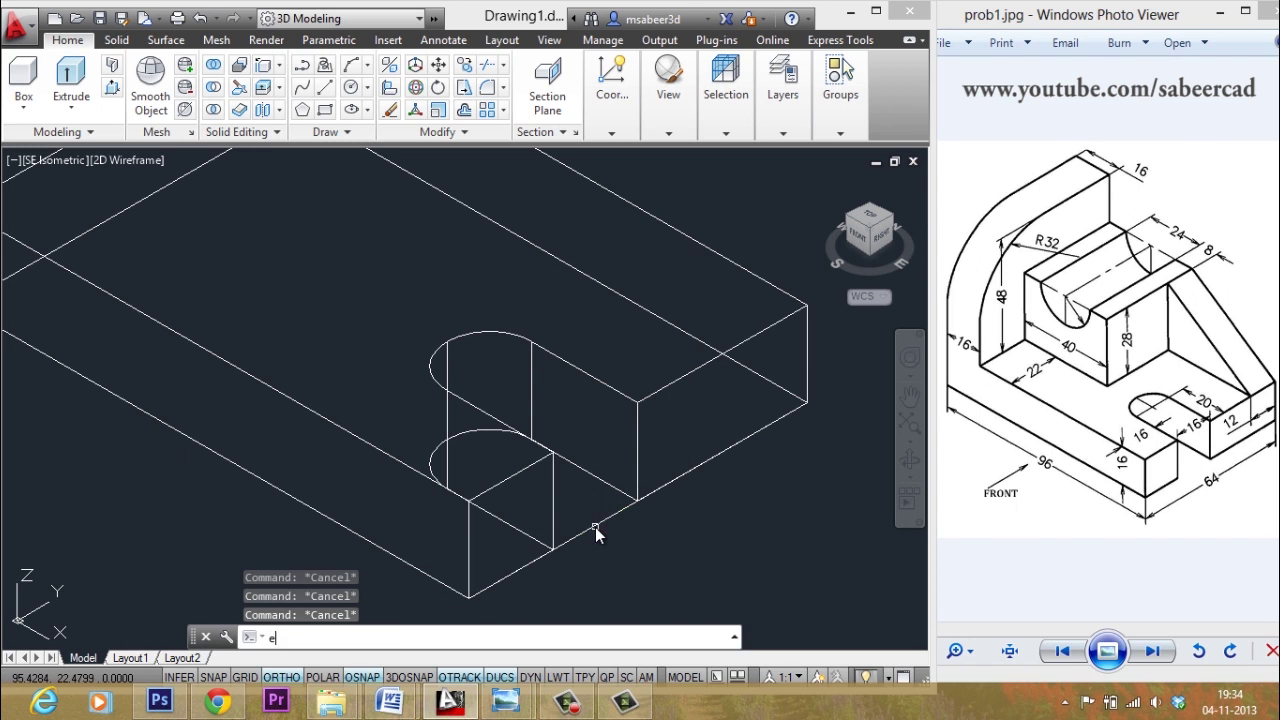
pyautogui.press('Return')
pyautogui.press('Escape')
pyautogui.press('Escape')
pyautogui.press('Escape')
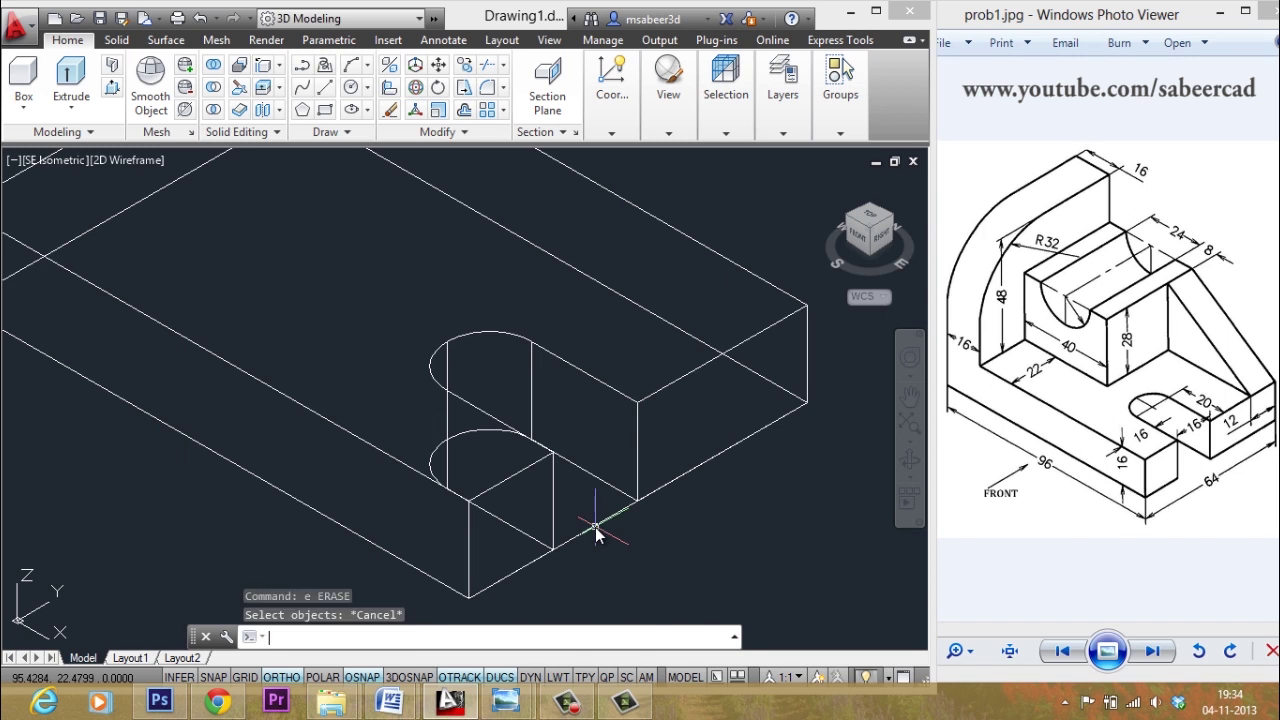
pyautogui.write('e')
pyautogui.press('Return')
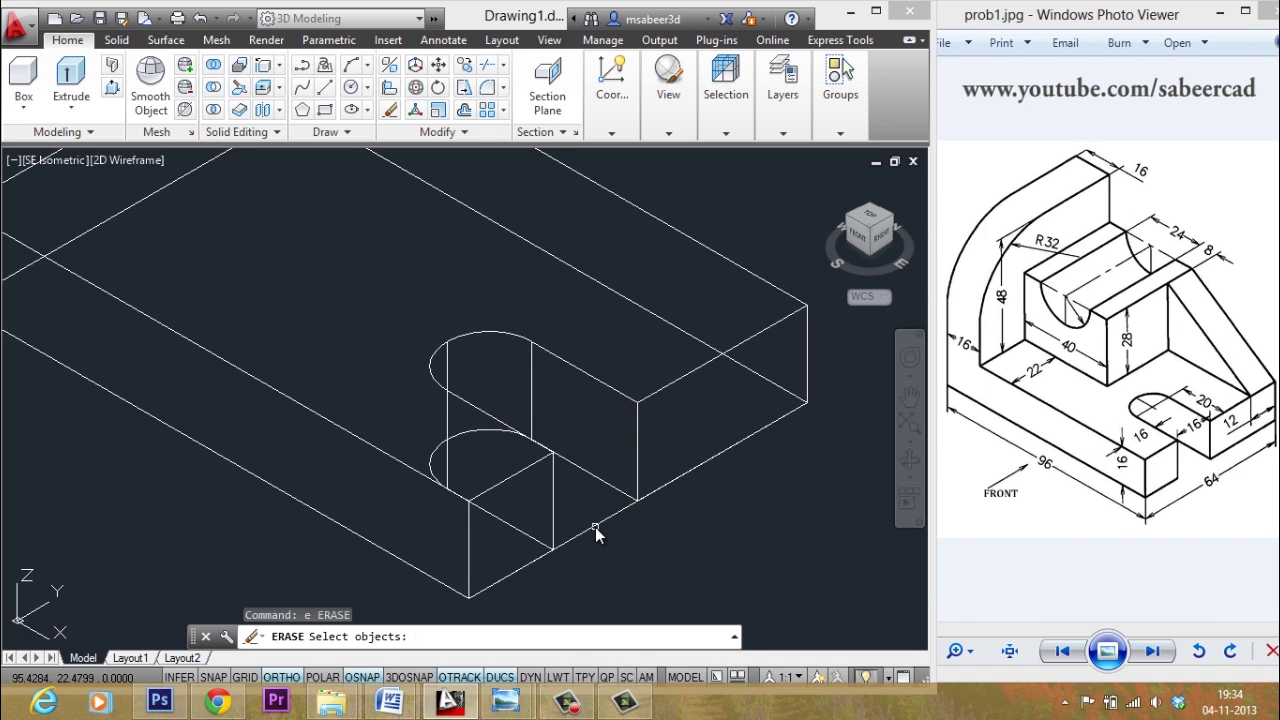
pyautogui.press('Escape')
pyautogui.press('Escape')
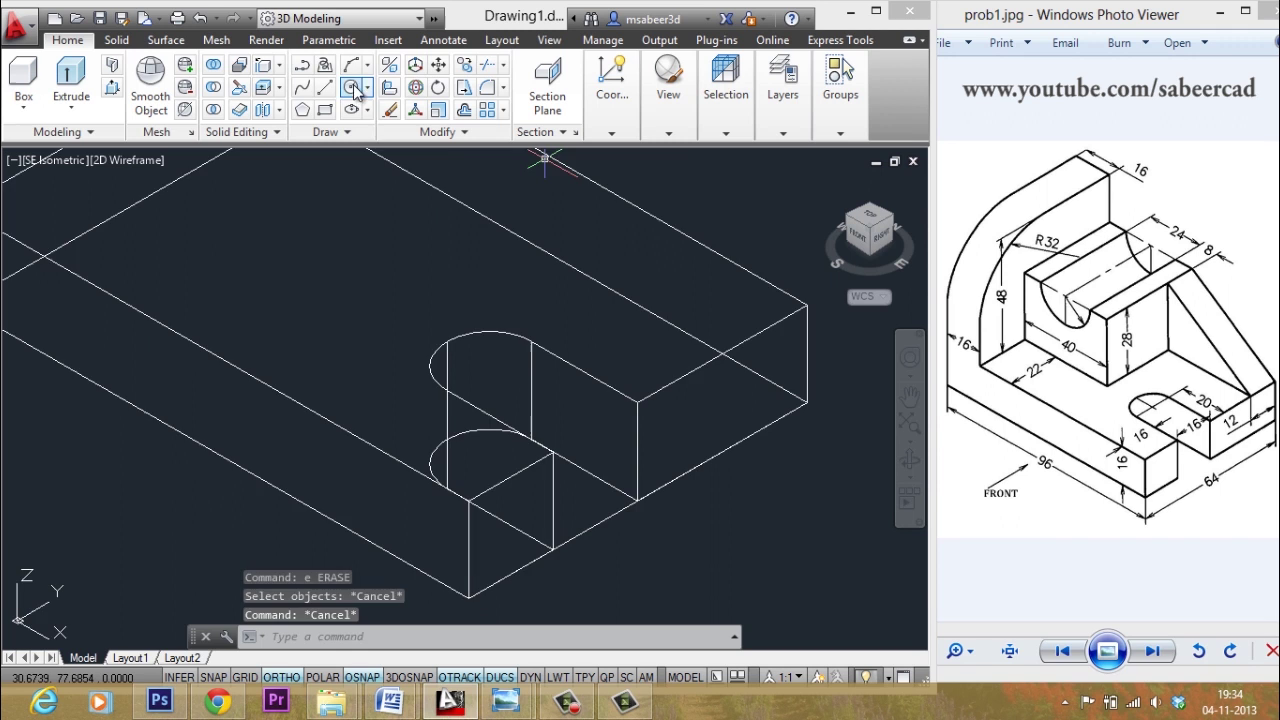
# Set the user coordinate system to the Front preset
pyautogui.scroll(-1, 562, 422)
pyautogui.scroll(1, 562, 422)
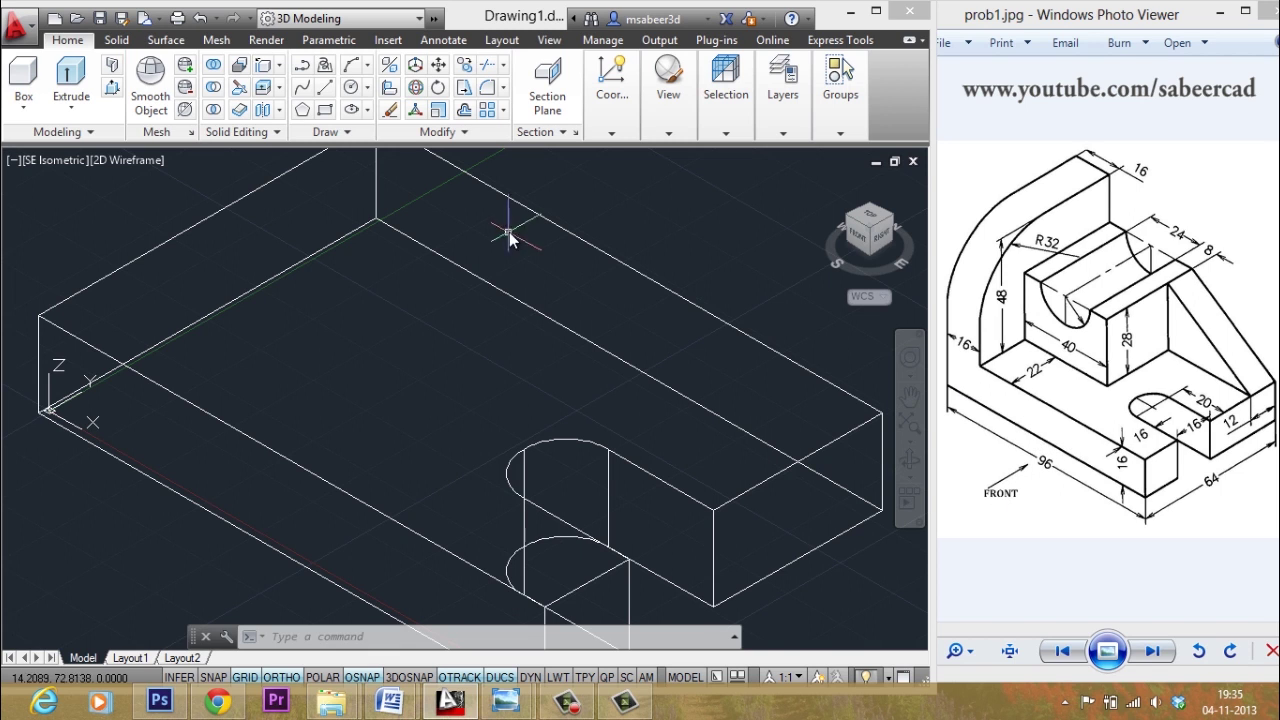
pyautogui.press('Escape')
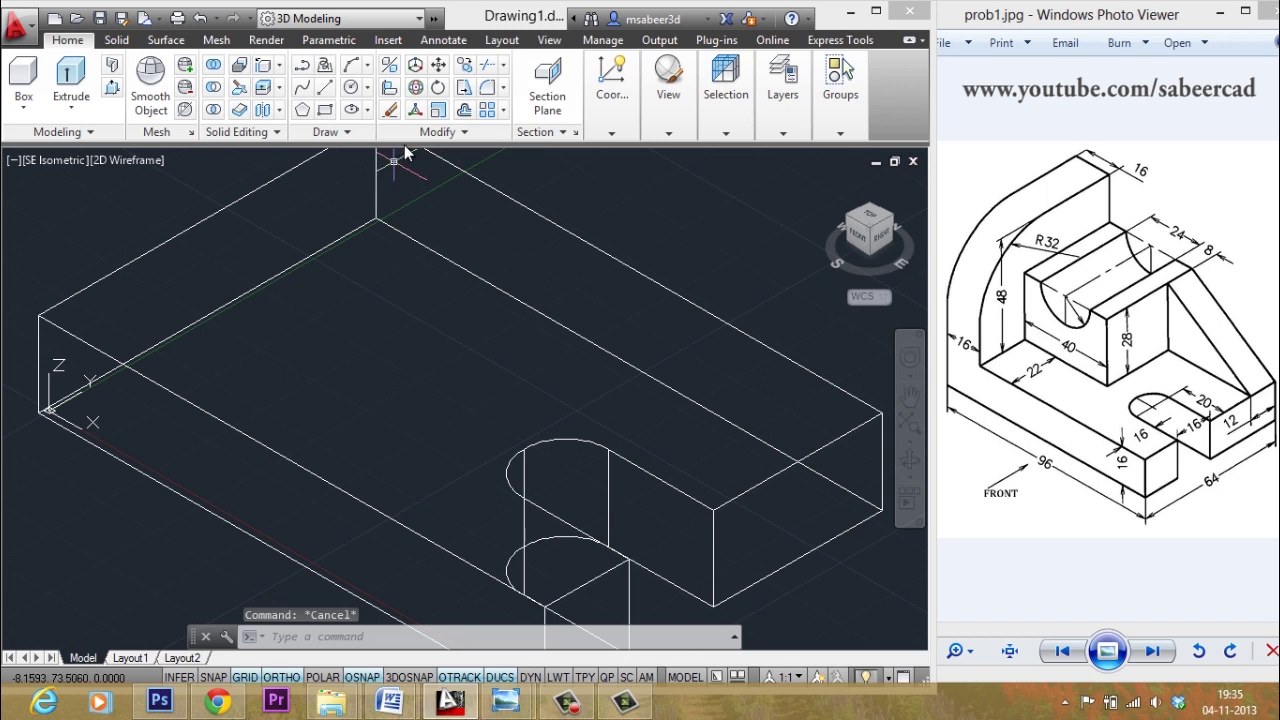
pyautogui.click(552, 41)
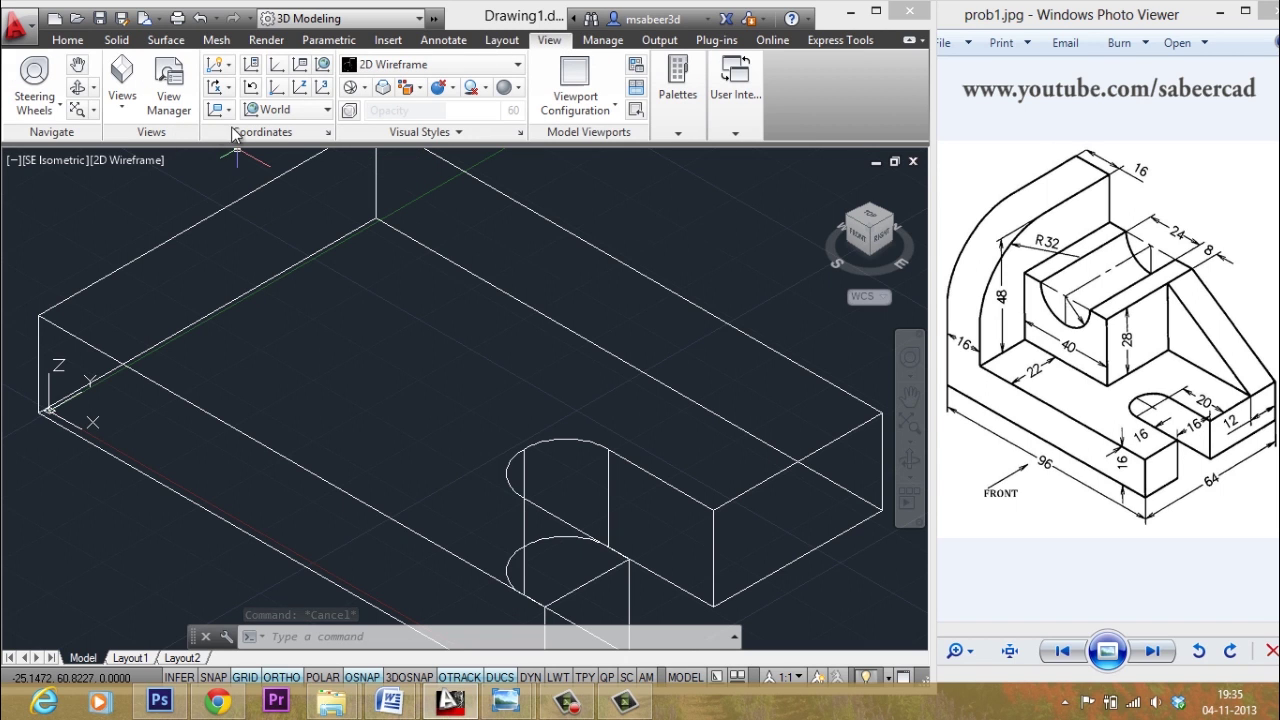
pyautogui.click(282, 112)
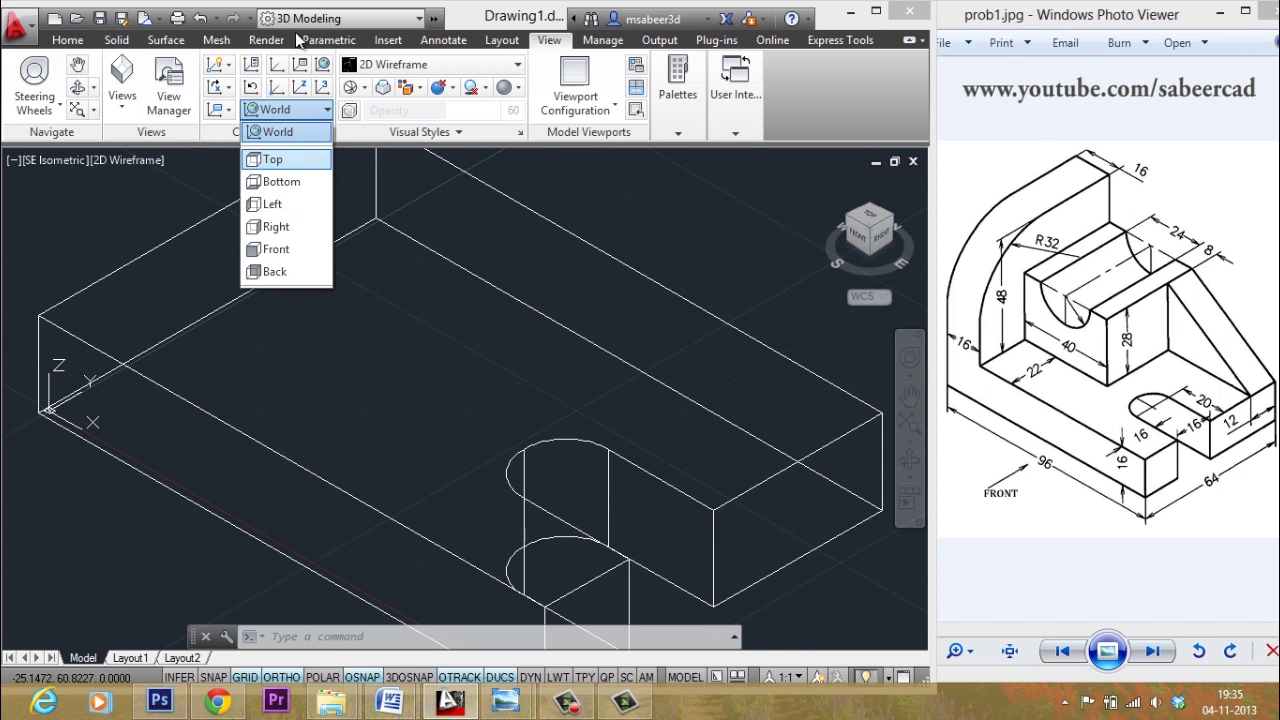
pyautogui.click(366, 240)
pyautogui.press('Escape')
pyautogui.press('Escape')
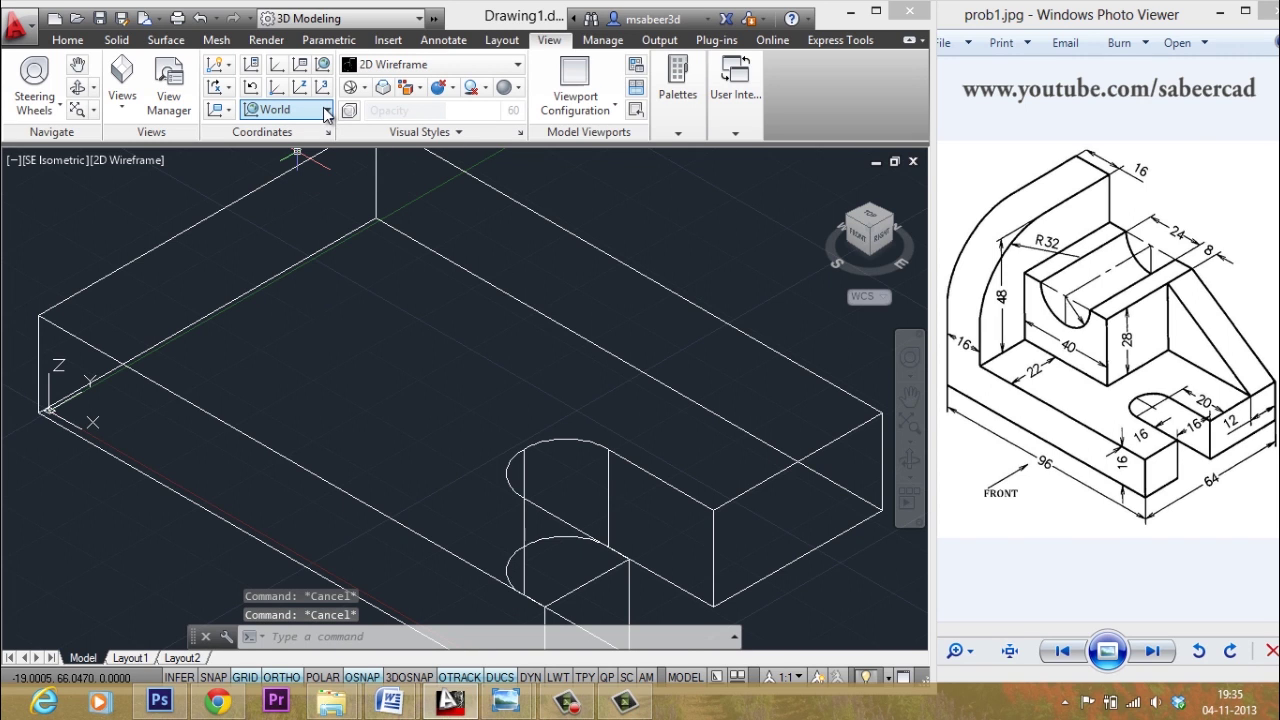
pyautogui.click(325, 112)
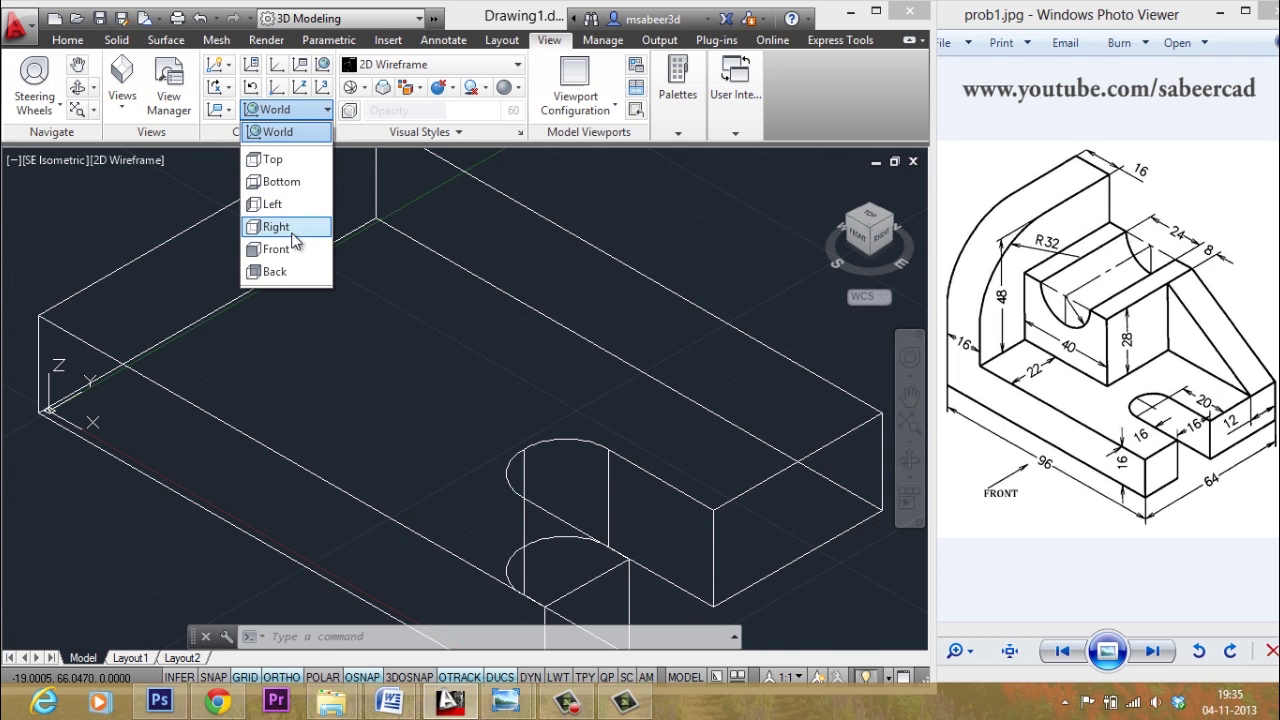
pyautogui.click(288, 249)
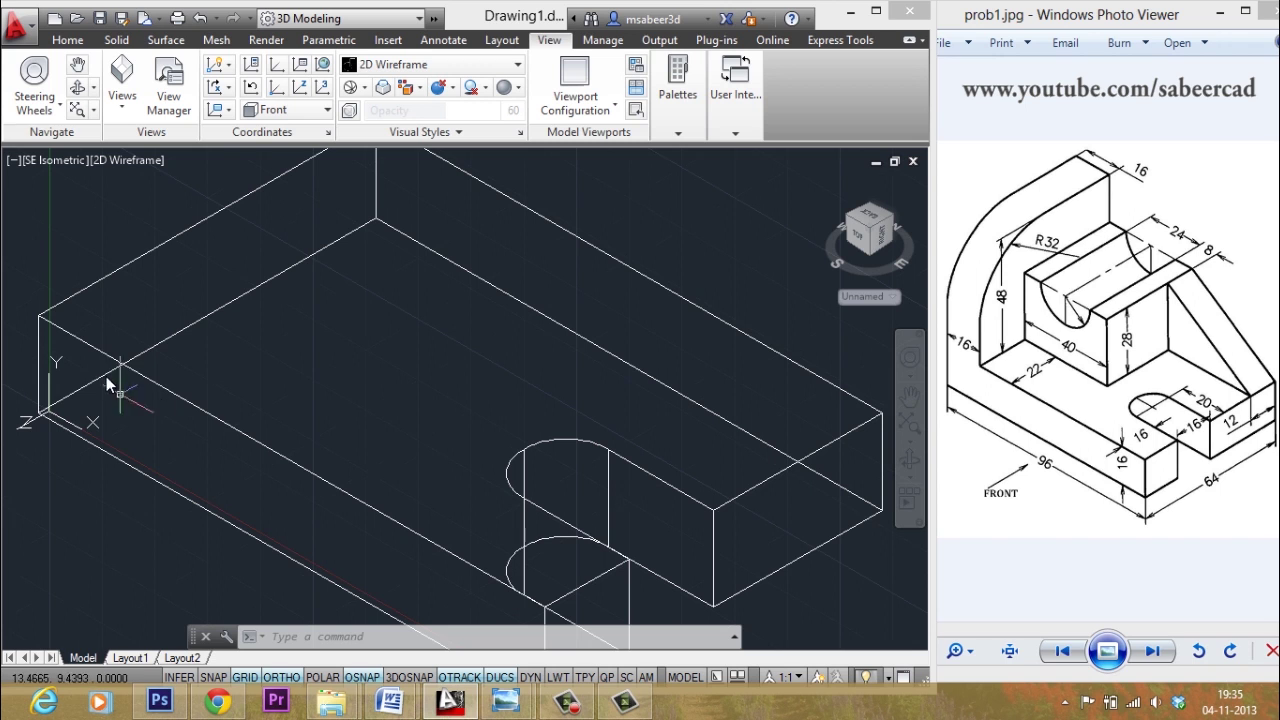
pyautogui.scroll(-2, 150, 356)
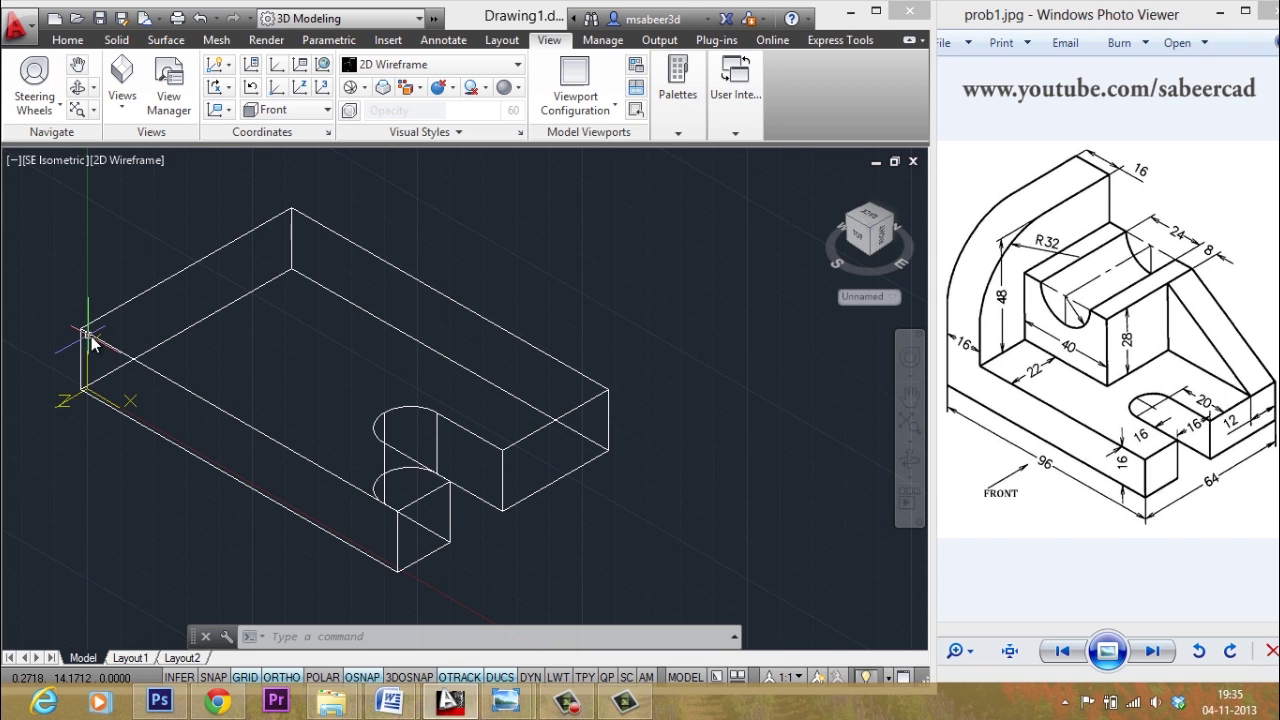
# Move the user coordinate system's origin to the top front-left corner of the base
pyautogui.click(276, 90)
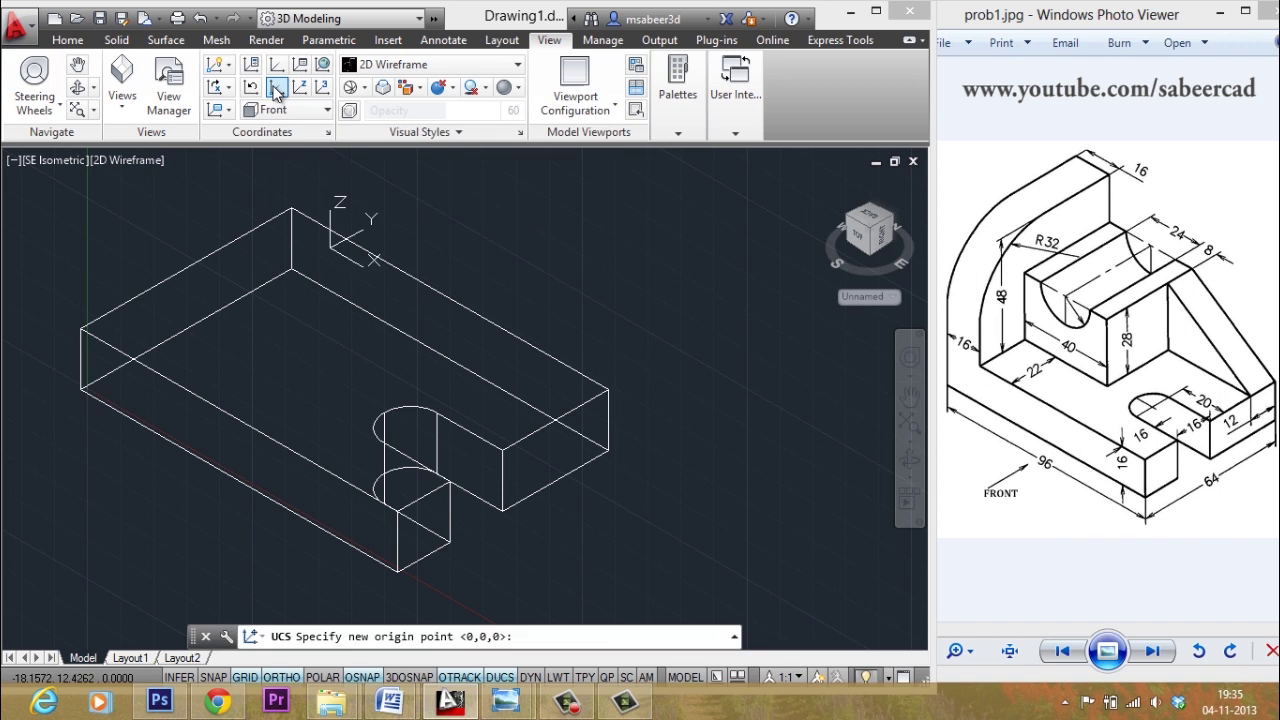
pyautogui.click(92, 323)
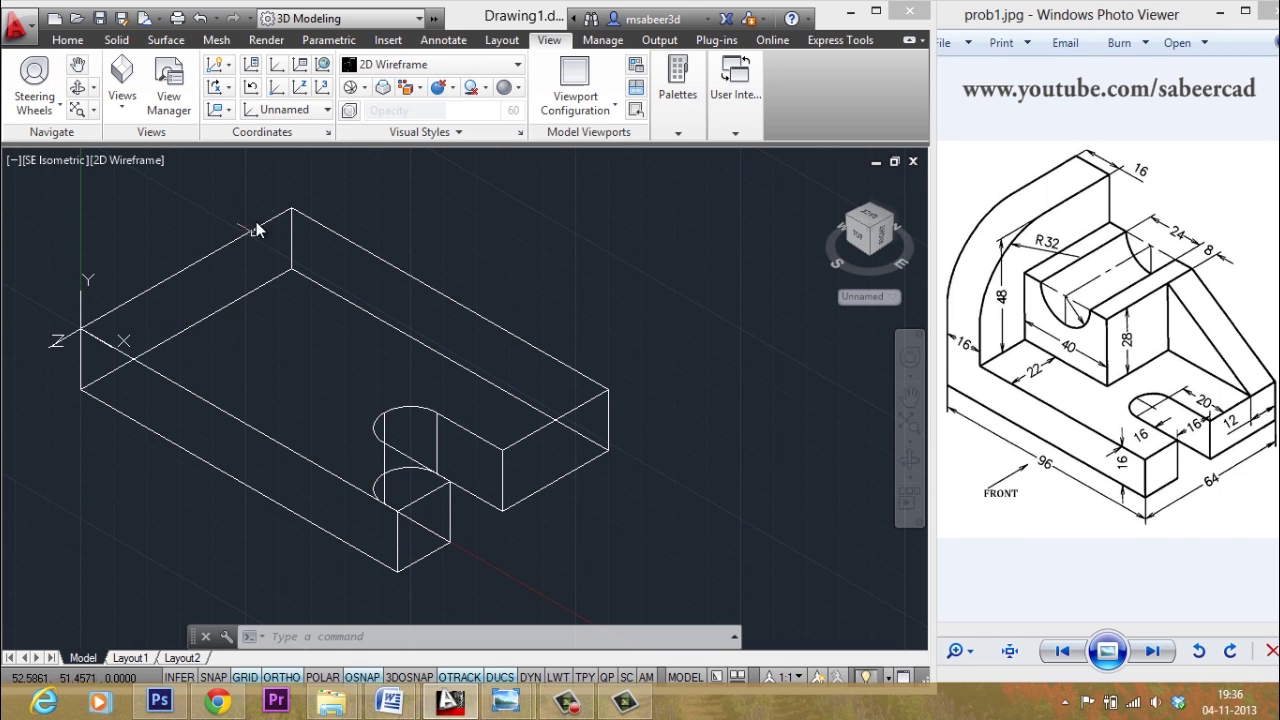
# Draw a closed rectangular polyline on the base's top starting at 16,0,-22, running 28 up, 40 across and 28 down
pyautogui.click(69, 39)
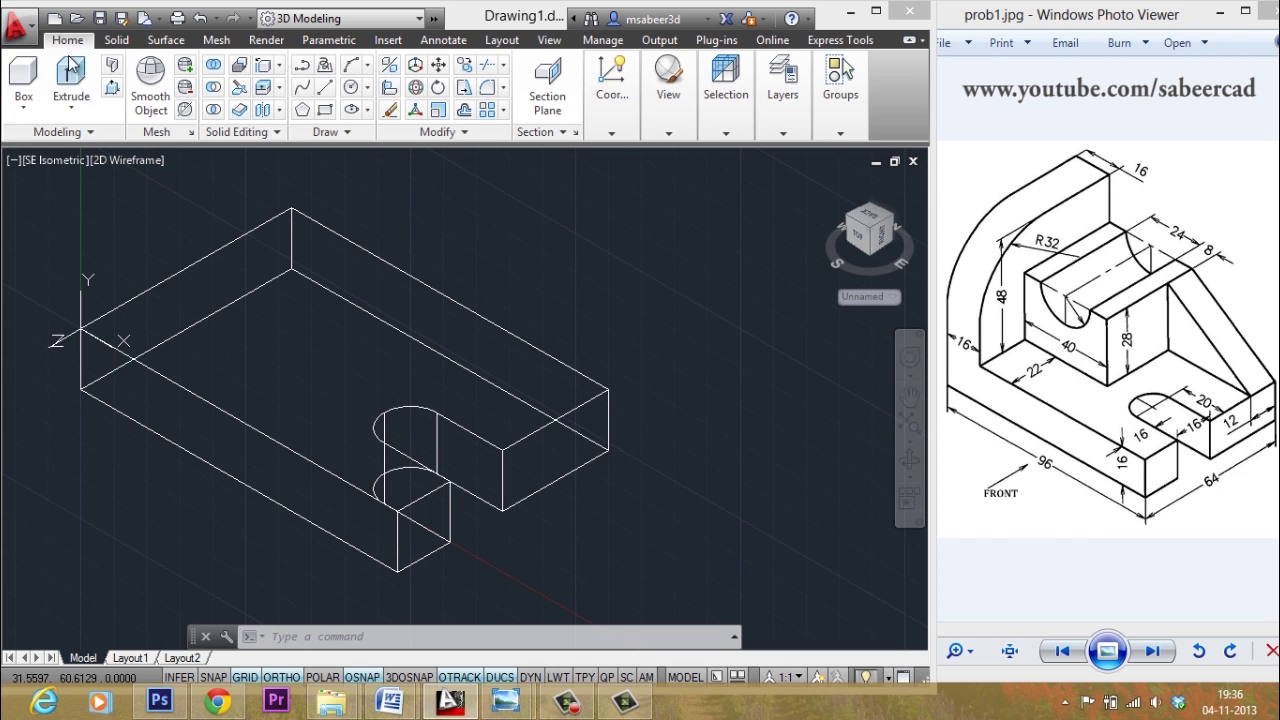
pyautogui.click(302, 66)
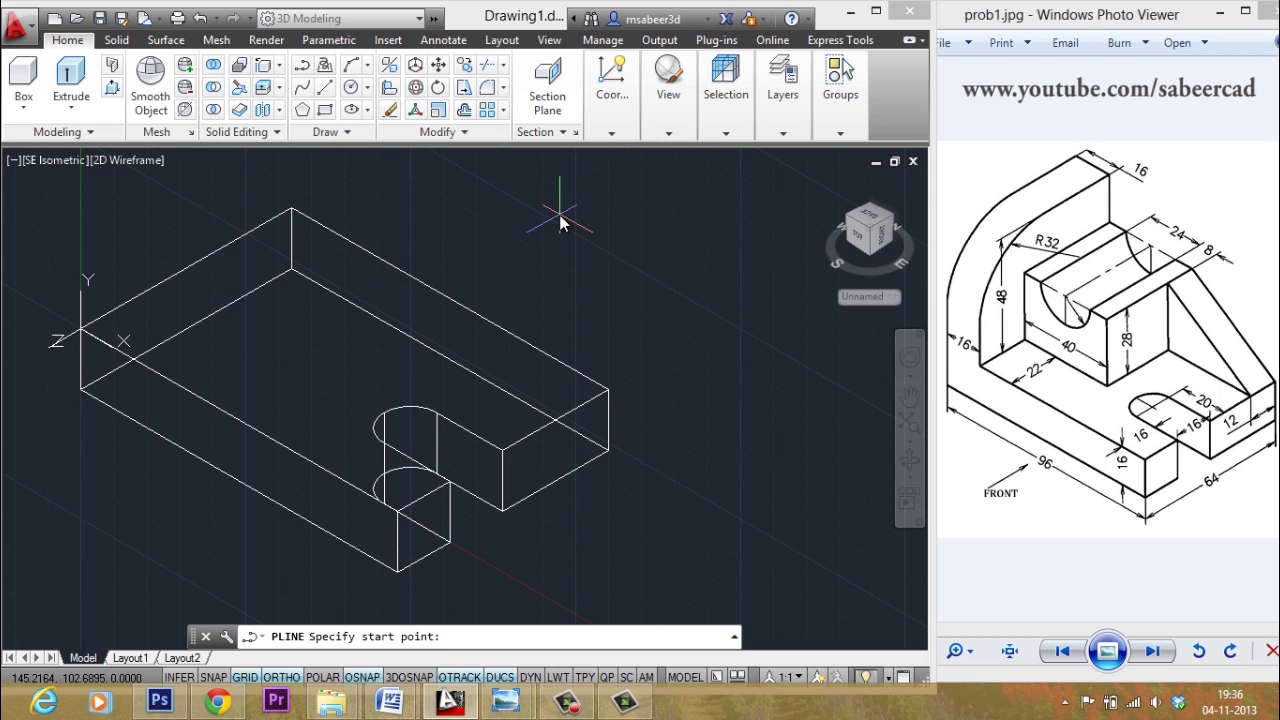
pyautogui.write('6,0')
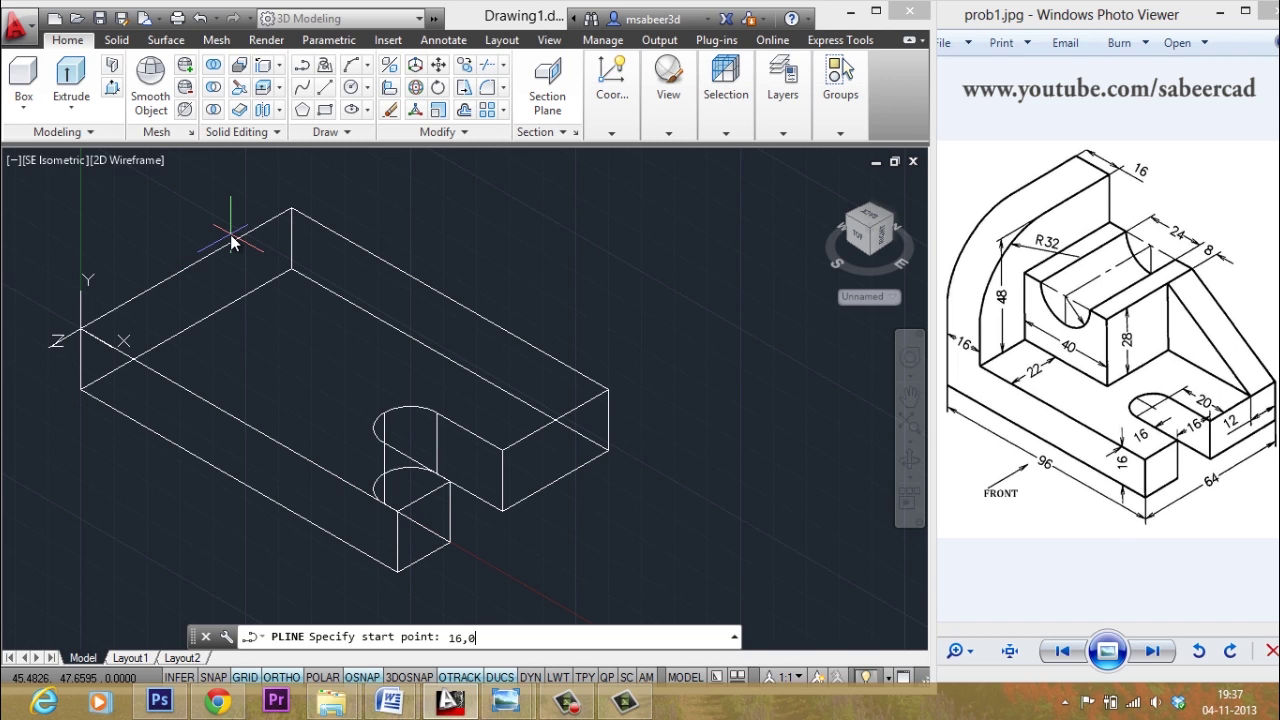
pyautogui.write(',-22')
pyautogui.press('Return')
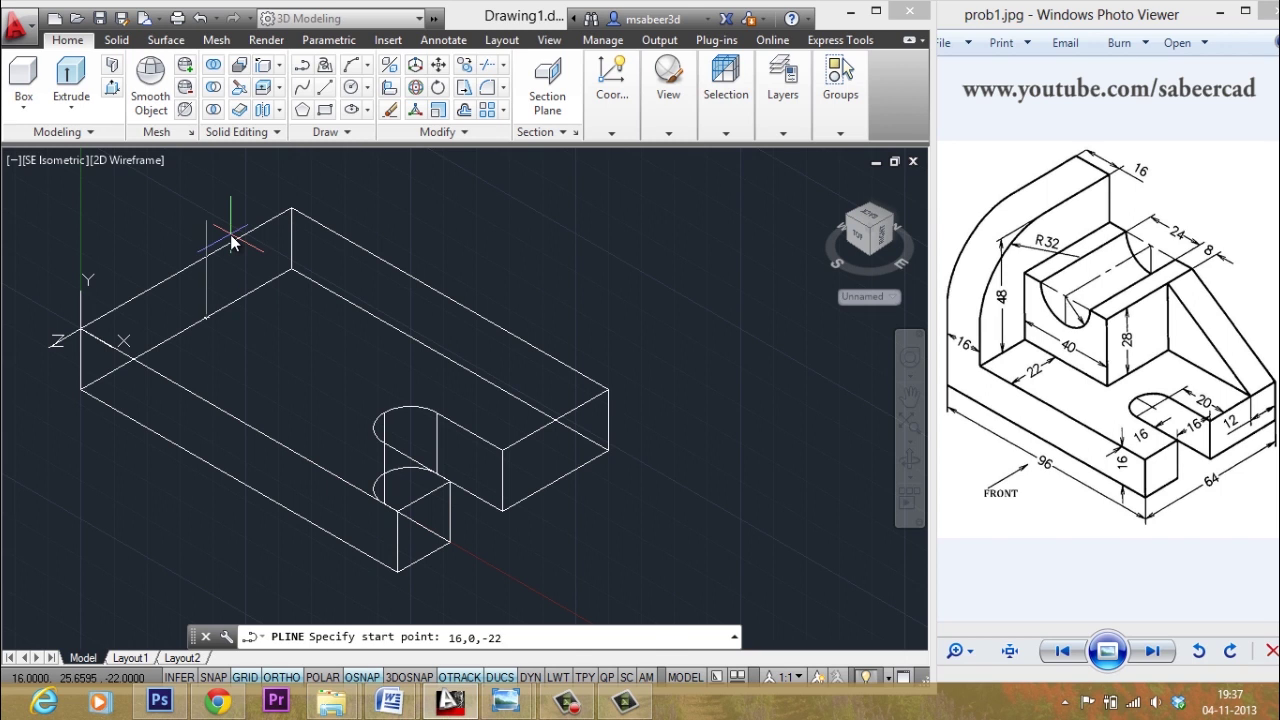
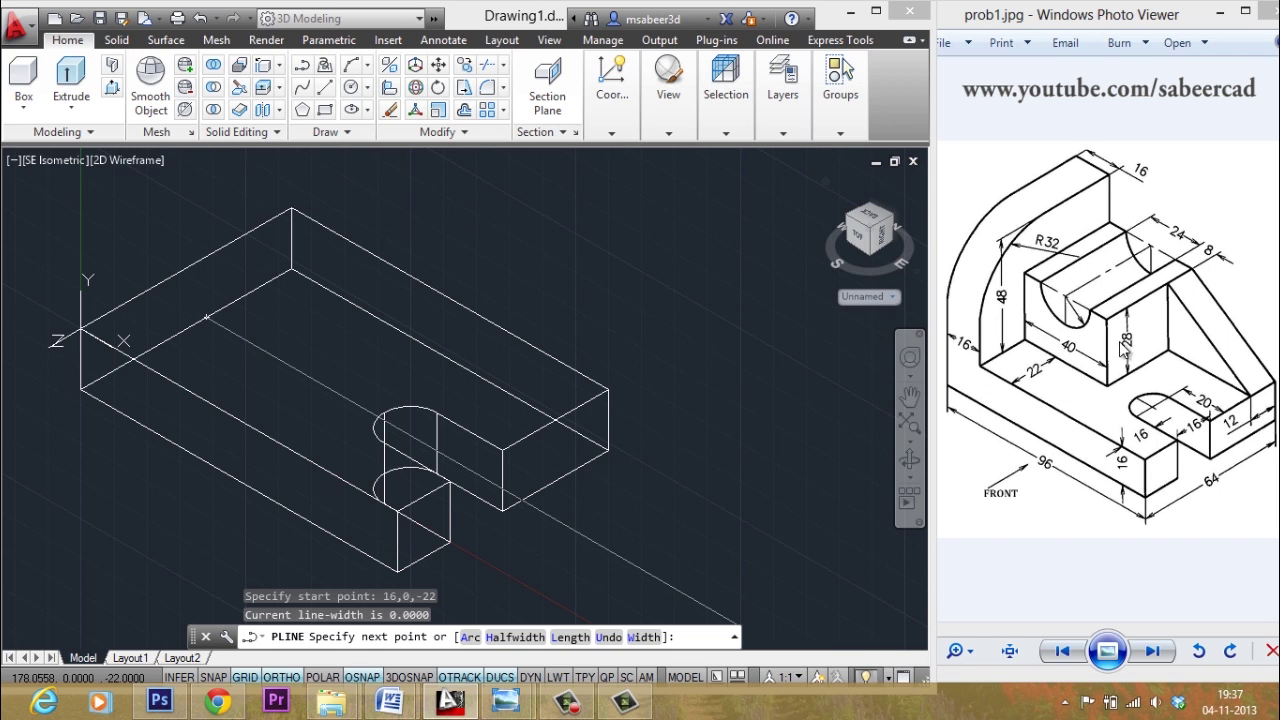
pyautogui.write('28')
pyautogui.press('Return')
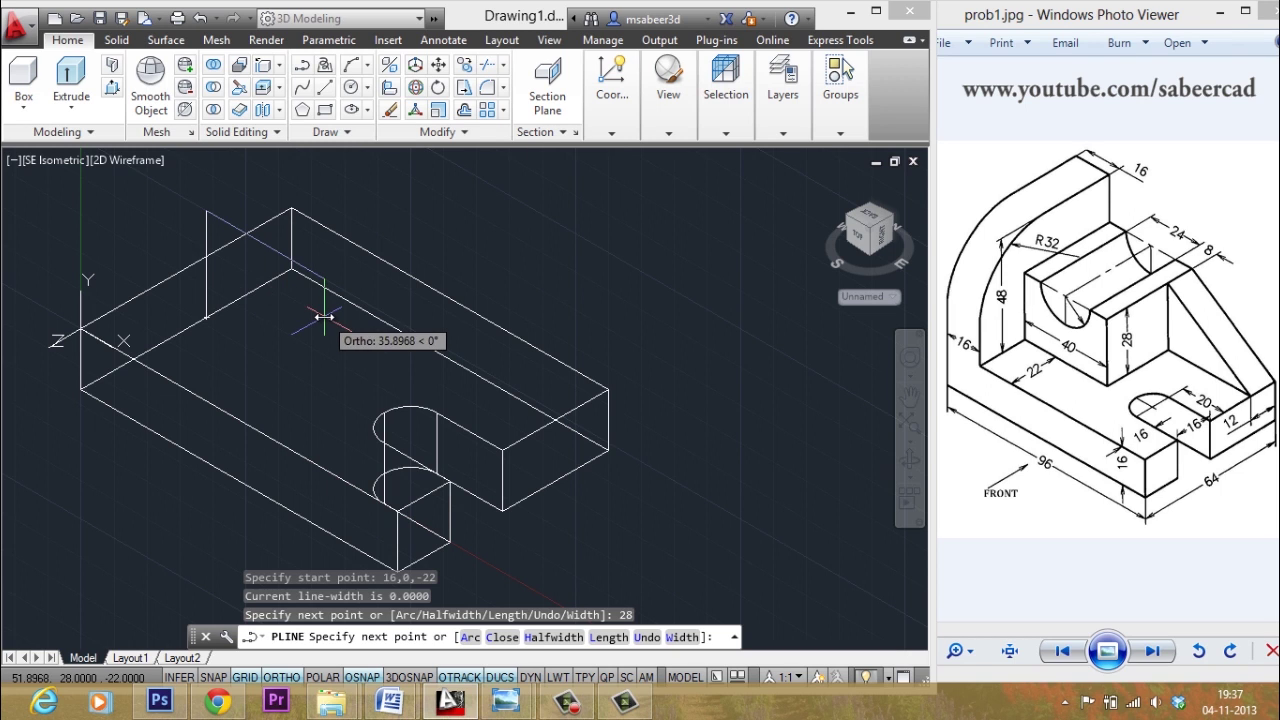
pyautogui.write('40')
pyautogui.press('Return')
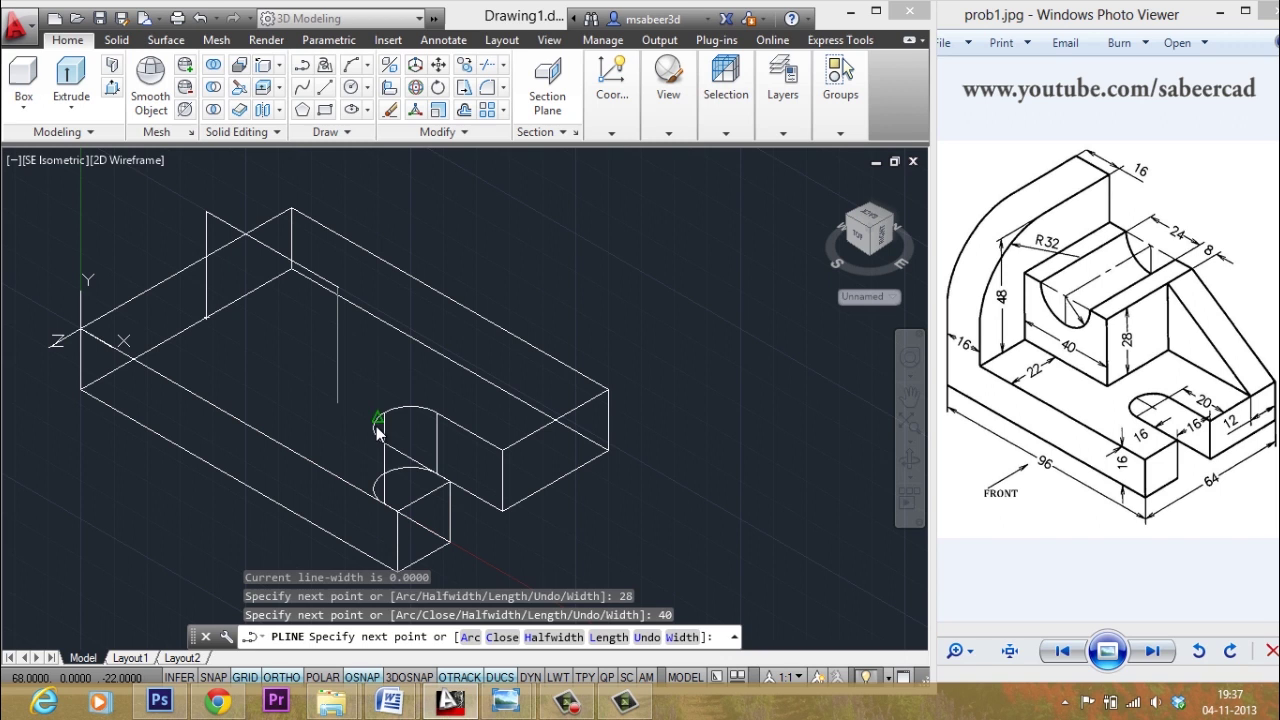
pyautogui.write('28')
pyautogui.press('Return')
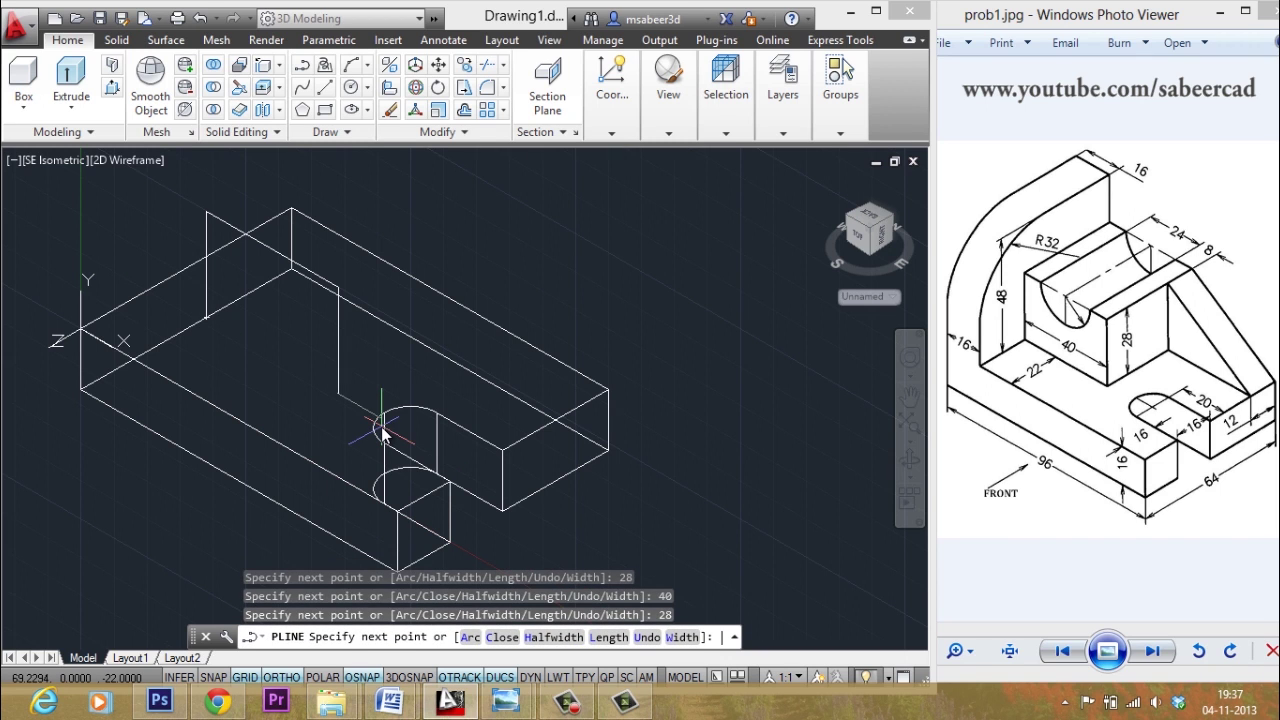
pyautogui.write('c')
pyautogui.press('Return')
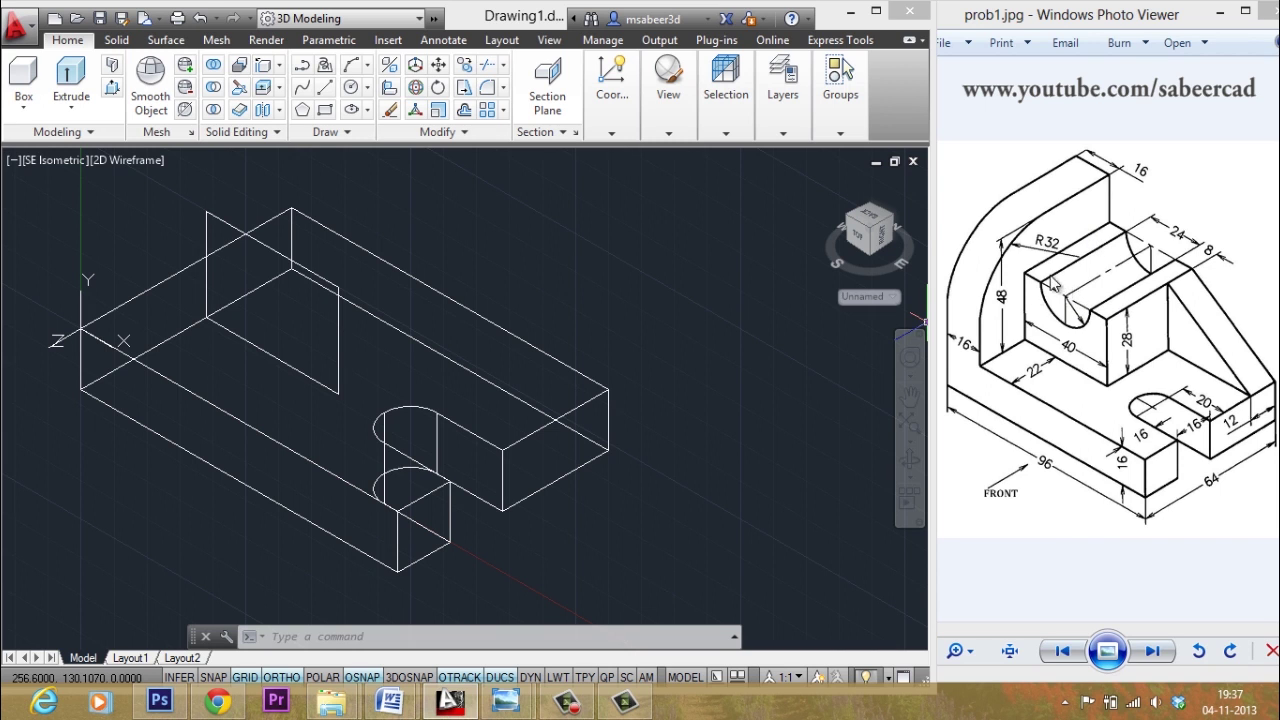
pyautogui.press('Escape')
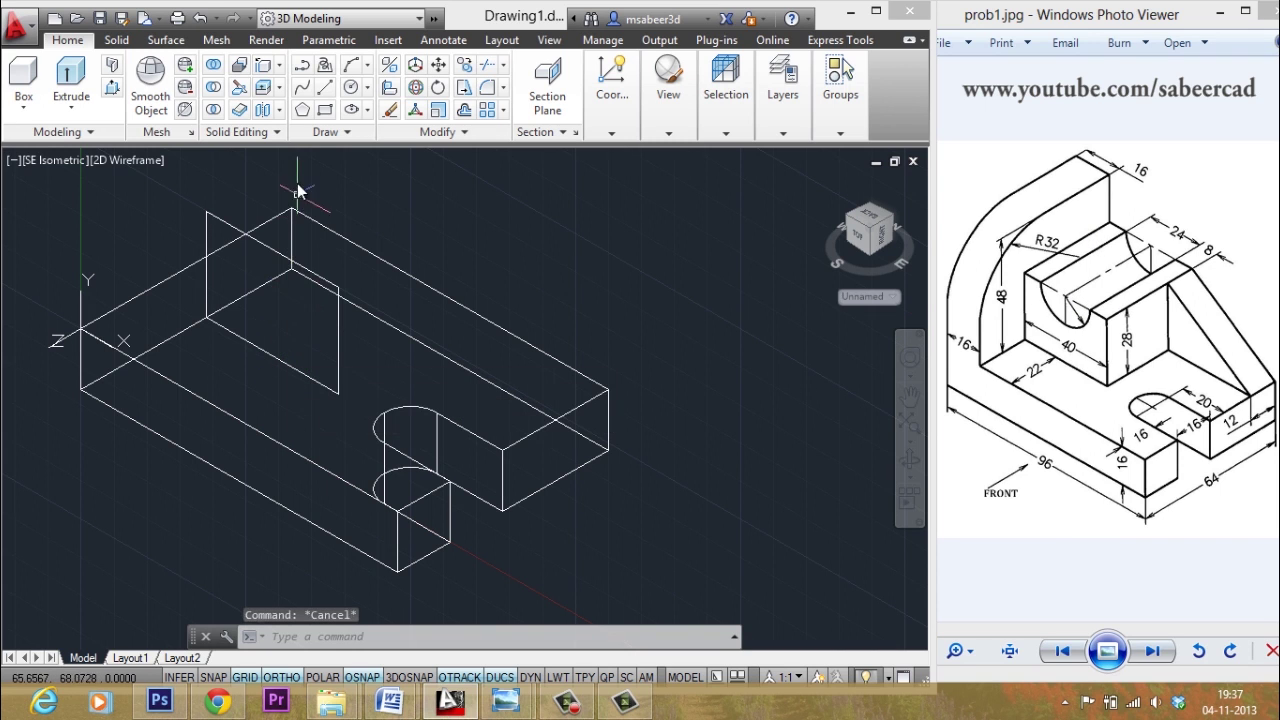
# Draw a circle of radius 12 centred on the midpoint of the upright rectangle's top edge, with dynamic UCS turned off
pyautogui.click(367, 88)
pyautogui.click(405, 118)
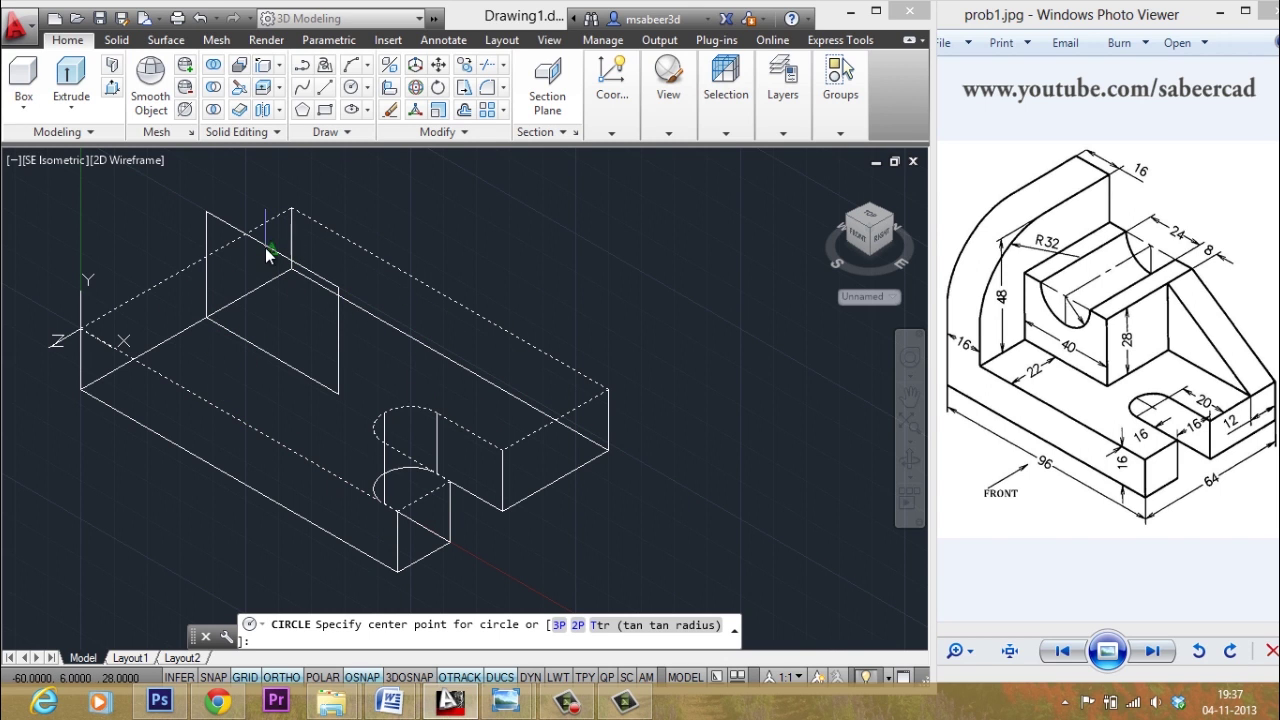
pyautogui.click(503, 680)
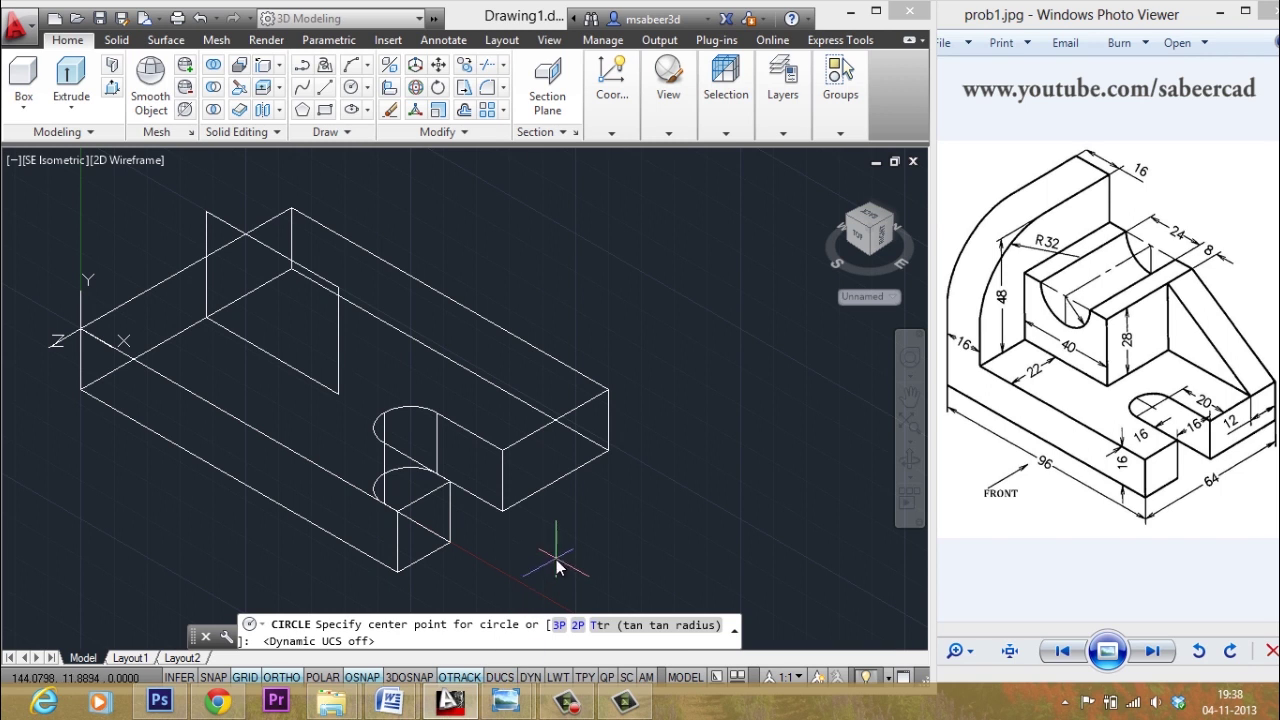
pyautogui.click(278, 242)
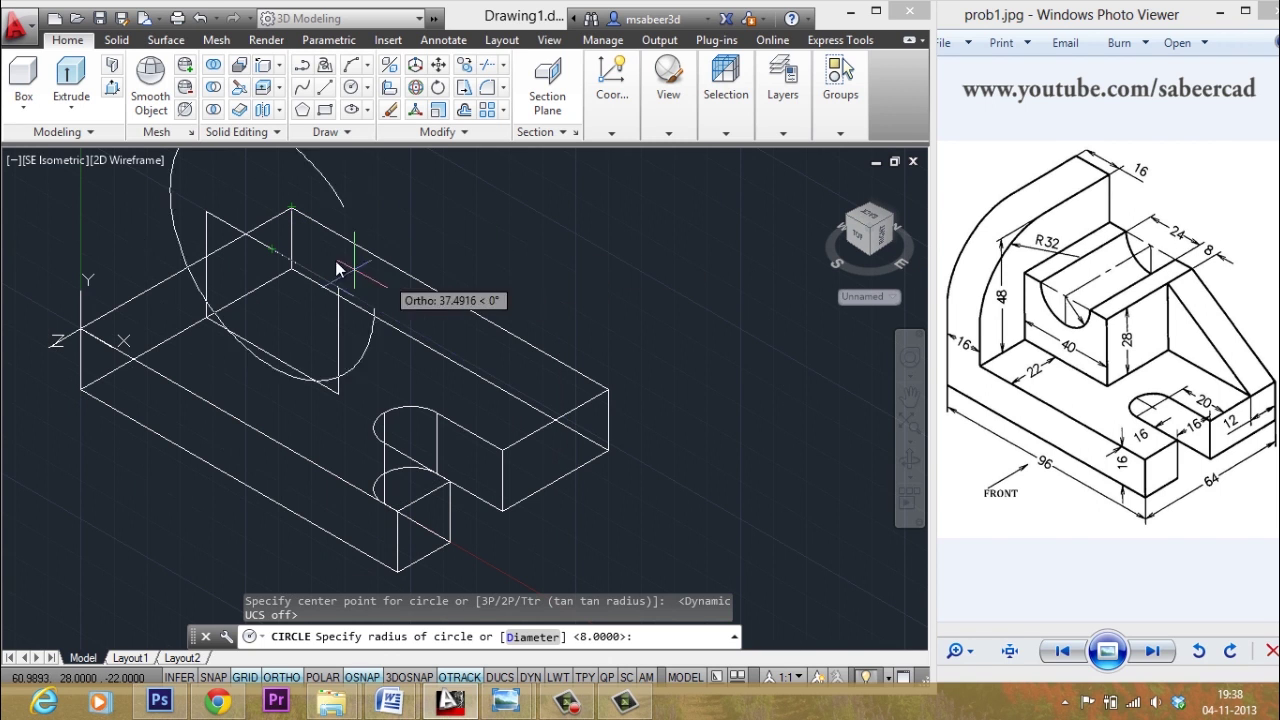
pyautogui.write('12')
pyautogui.press('Return')
pyautogui.press('Escape')
pyautogui.press('Escape')
pyautogui.press('Escape')
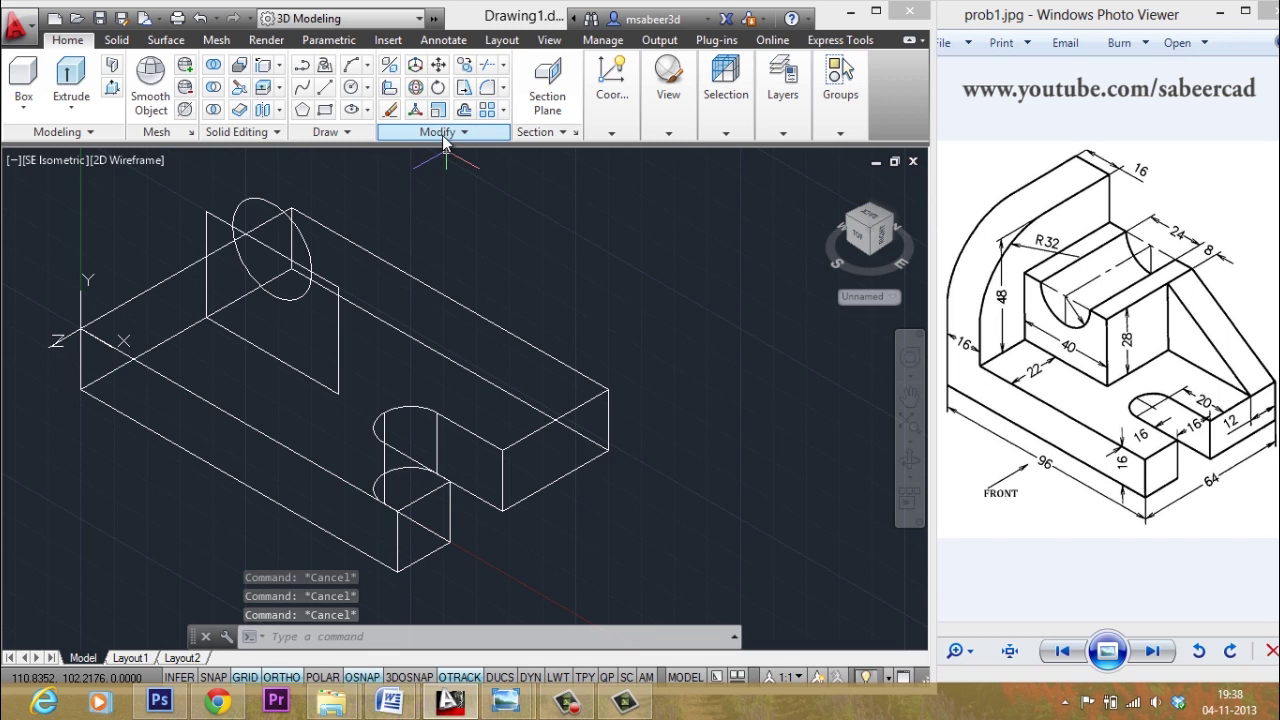
# Trim away the circle's upper half and the part of the rectangle's top edge inside the circle
pyautogui.click(487, 70)
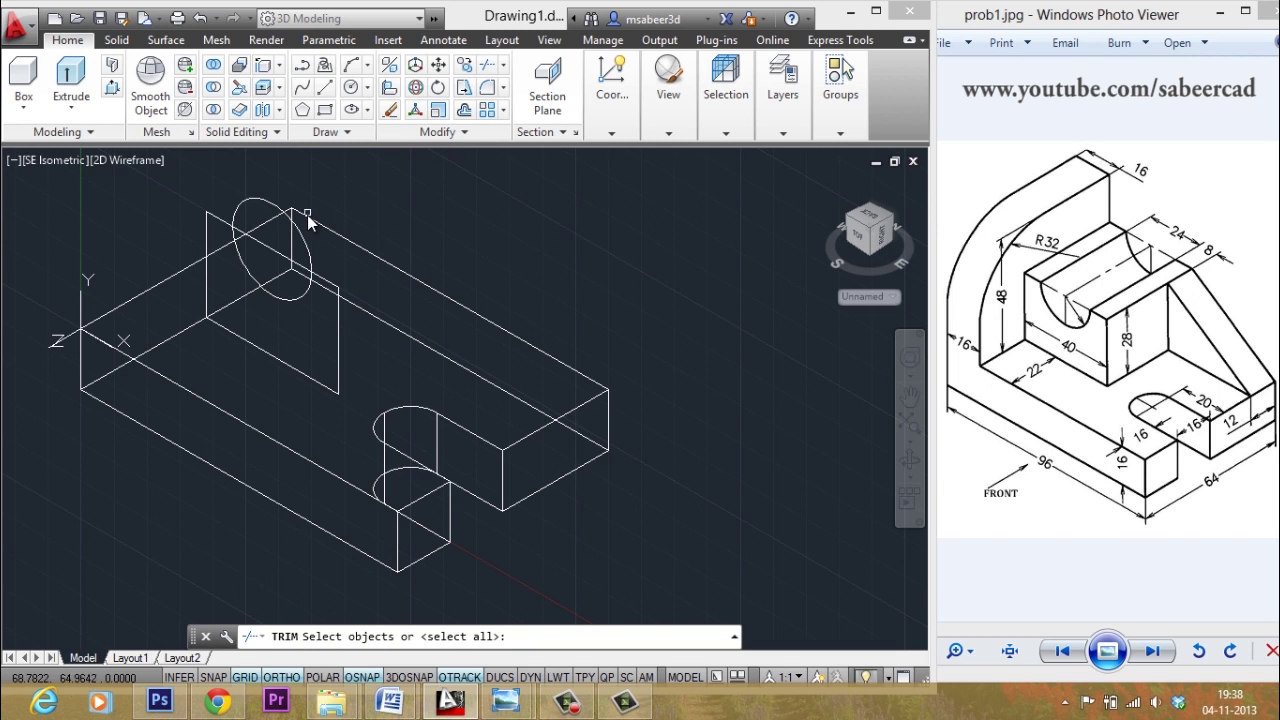
pyautogui.click(267, 204)
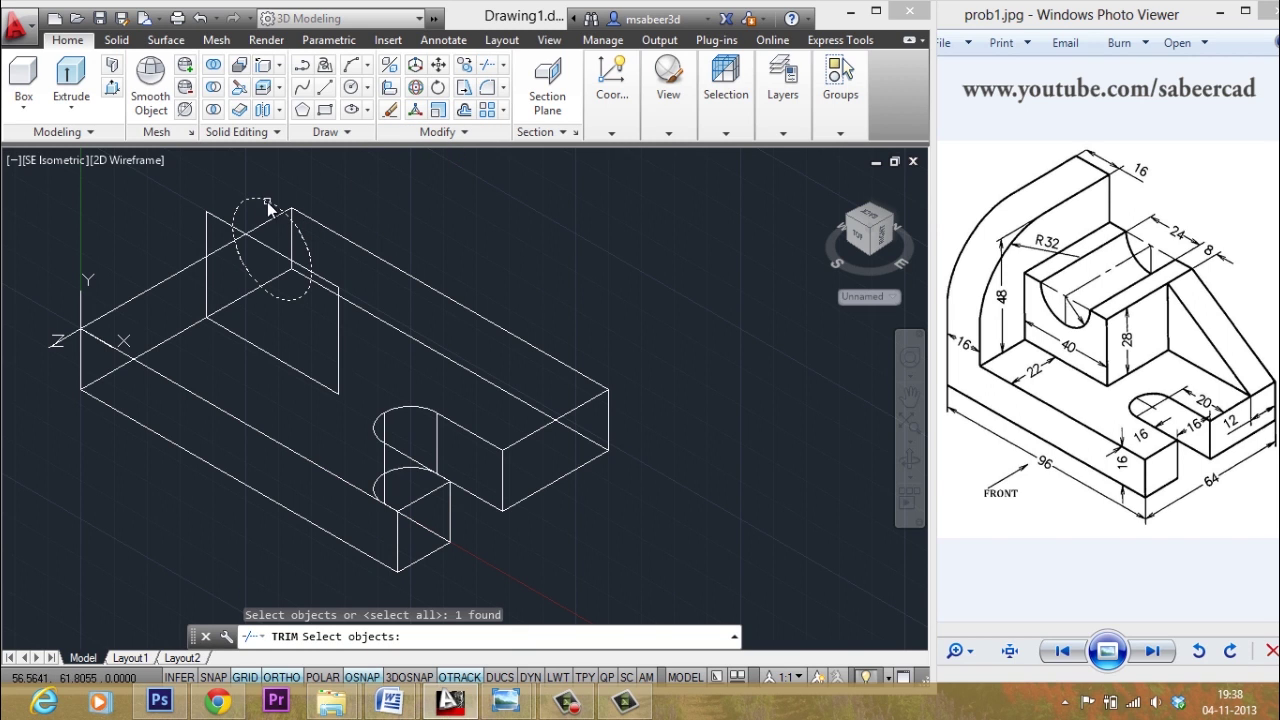
pyautogui.click(205, 217)
pyautogui.press('Return')
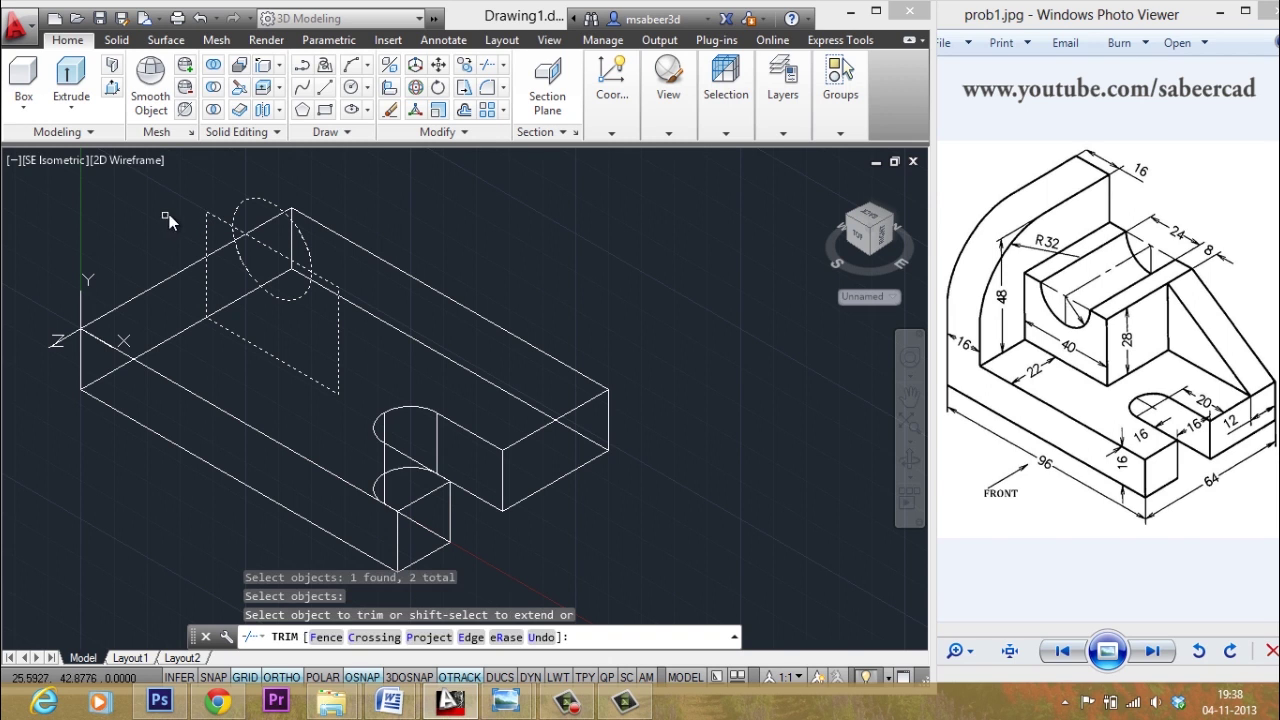
pyautogui.click(260, 207)
pyautogui.click(274, 250)
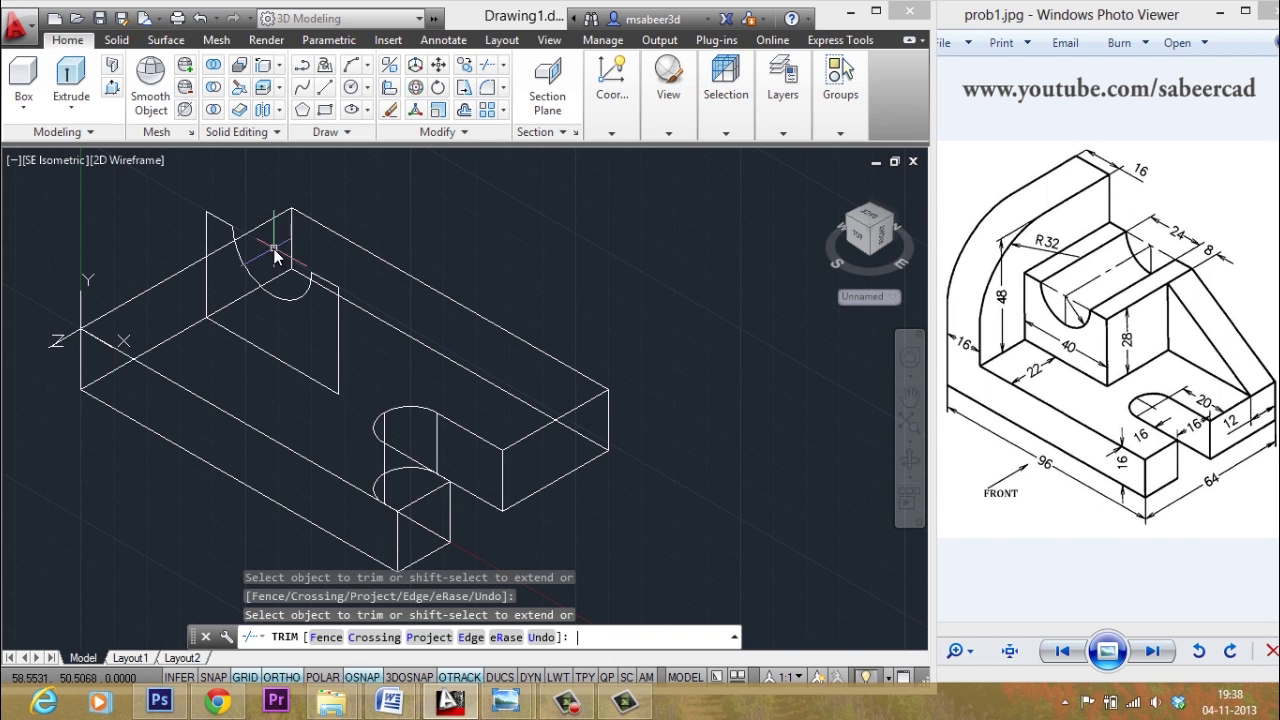
pyautogui.press('Escape')
pyautogui.press('Escape')
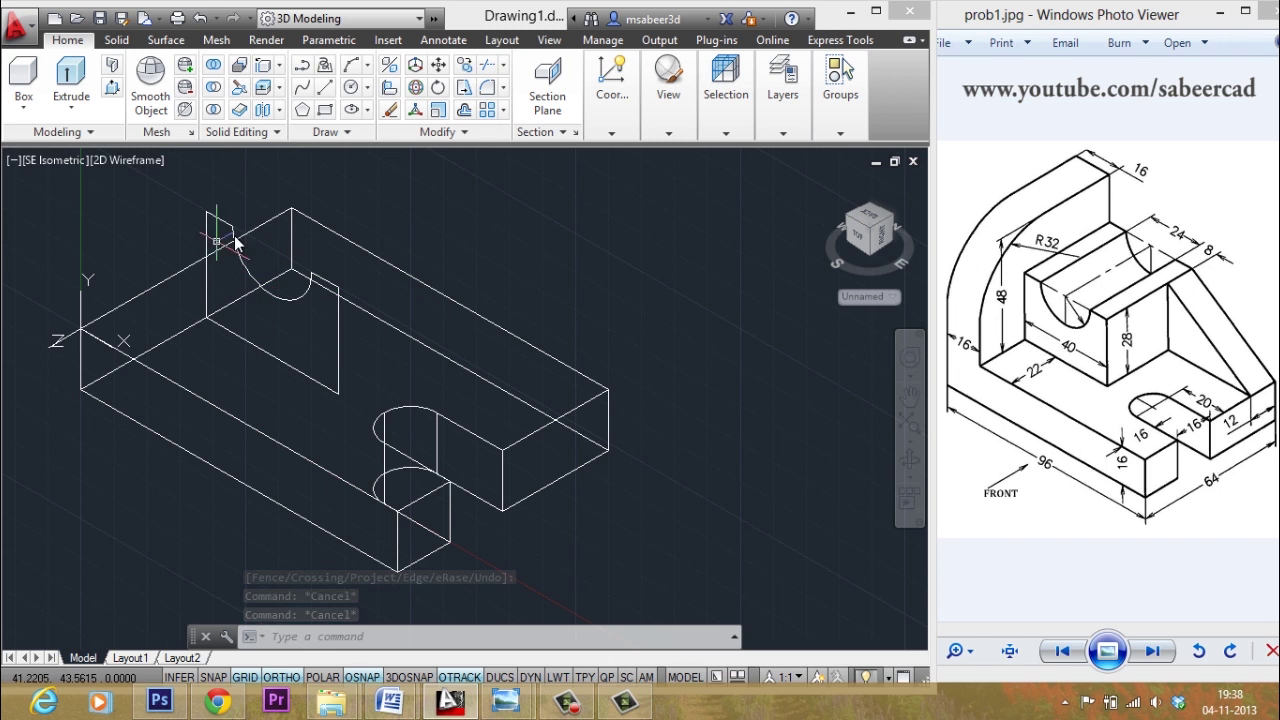
# Join the remaining semicircular arc and the trimmed rectangle into one closed polyline
pyautogui.click(456, 130)
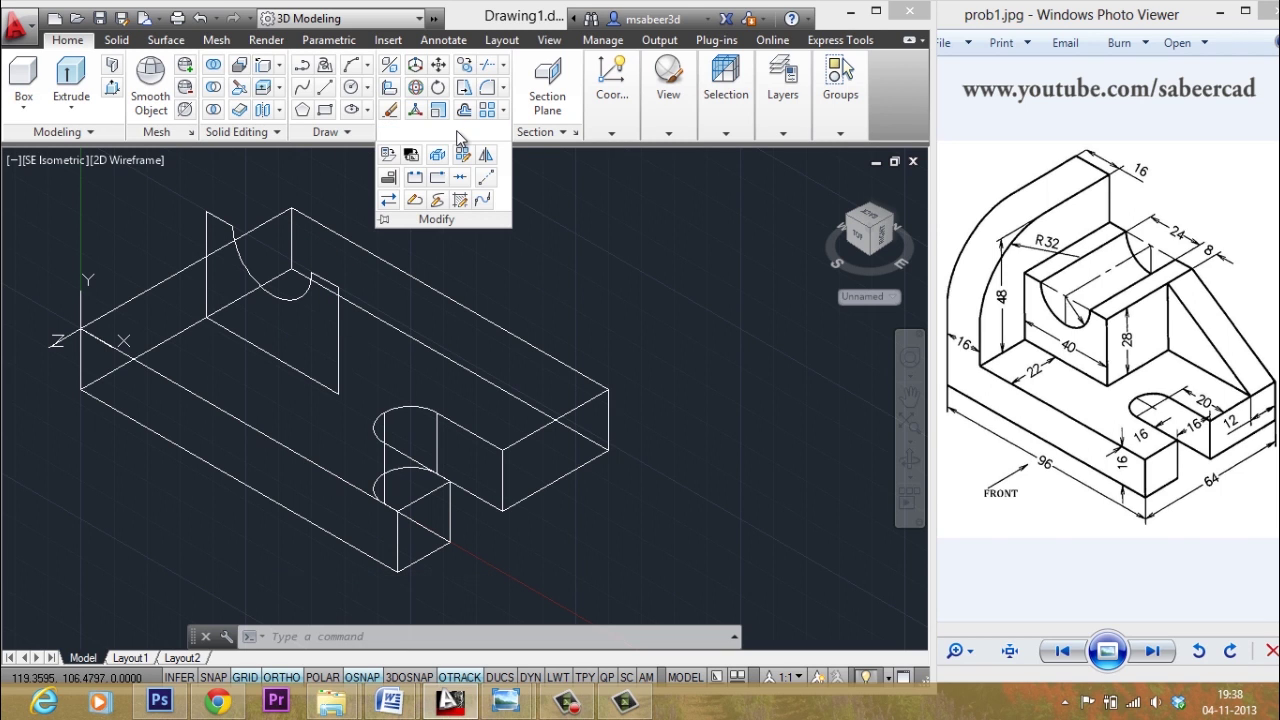
pyautogui.click(459, 180)
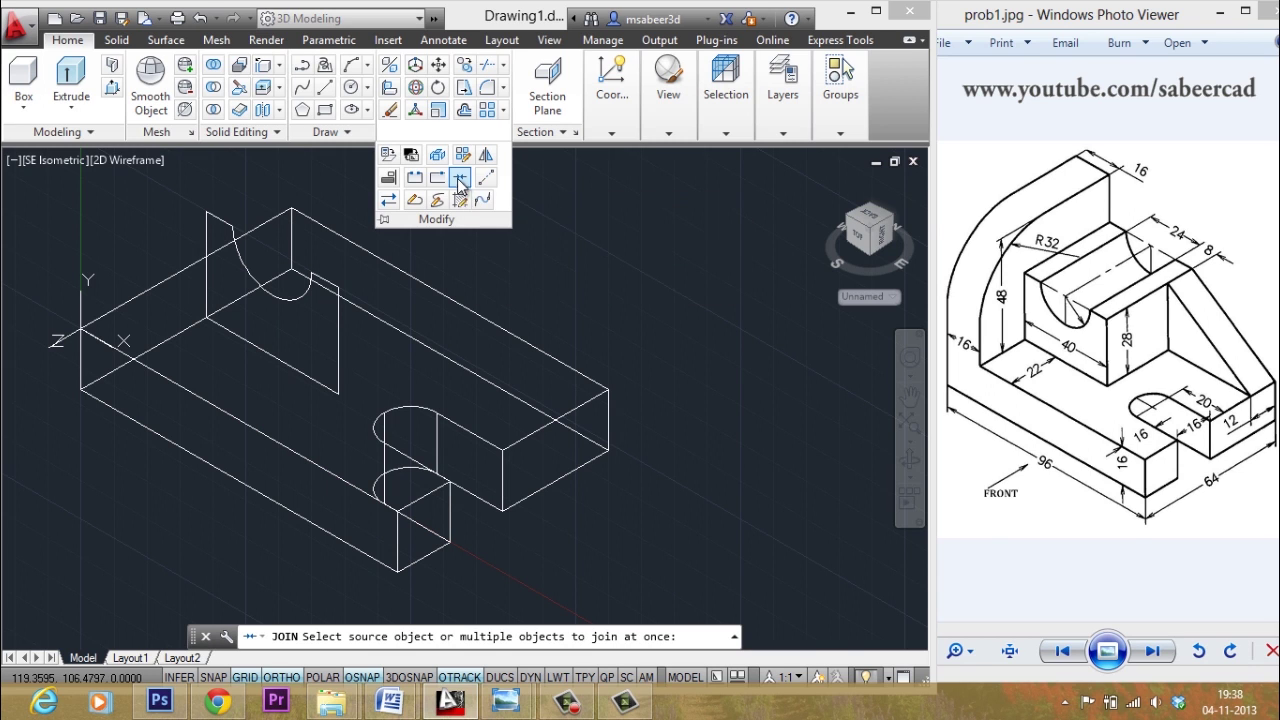
pyautogui.click(303, 297)
pyautogui.click(340, 338)
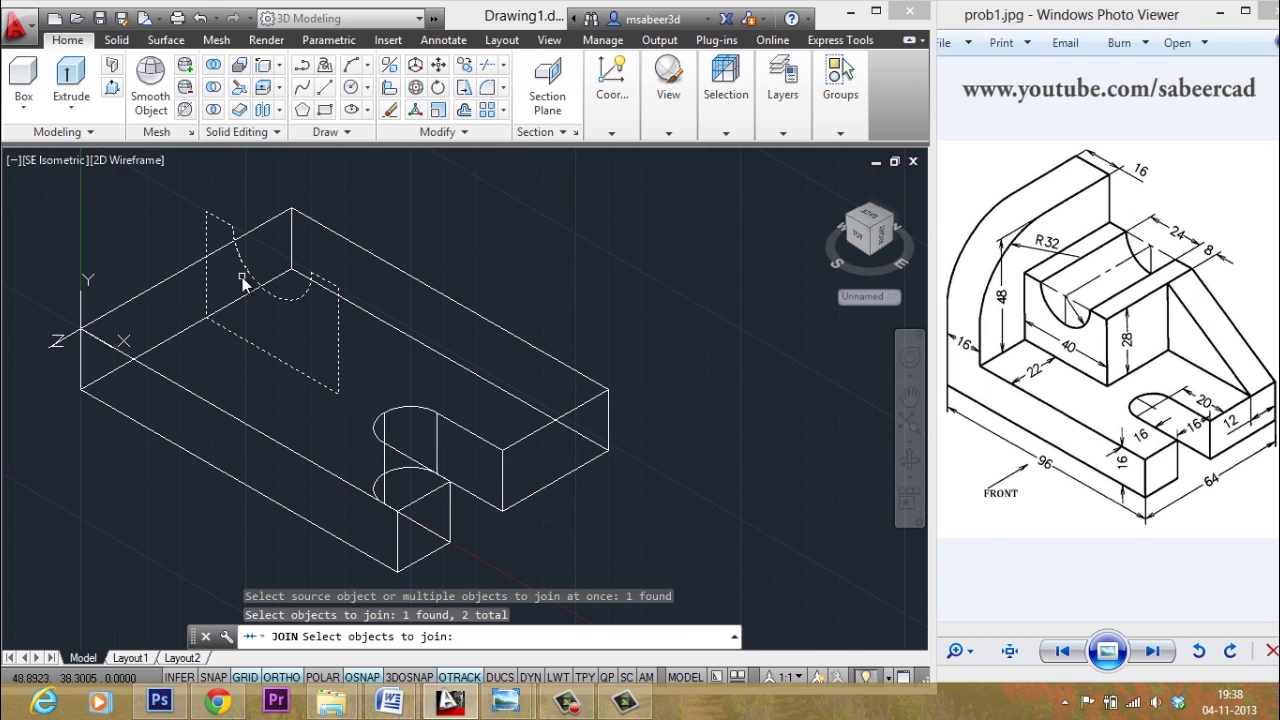
pyautogui.press('Return')
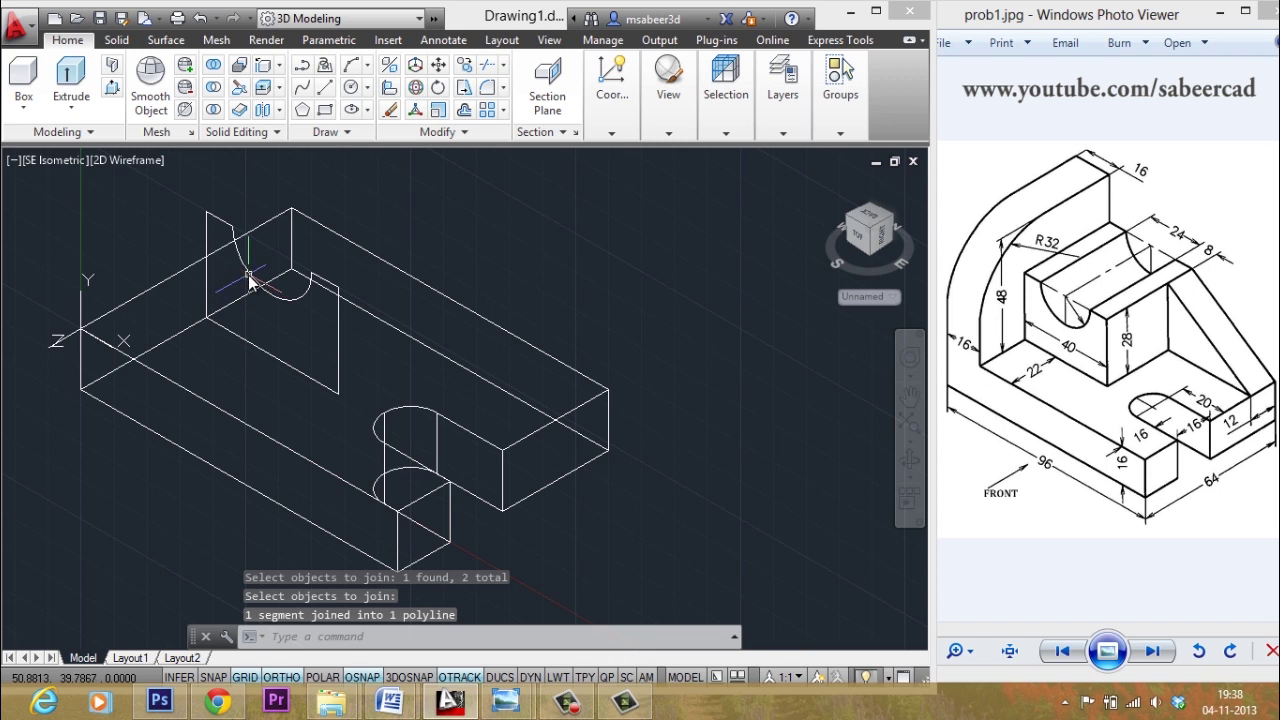
pyautogui.press('Escape')
pyautogui.press('Escape')
pyautogui.press('Escape')
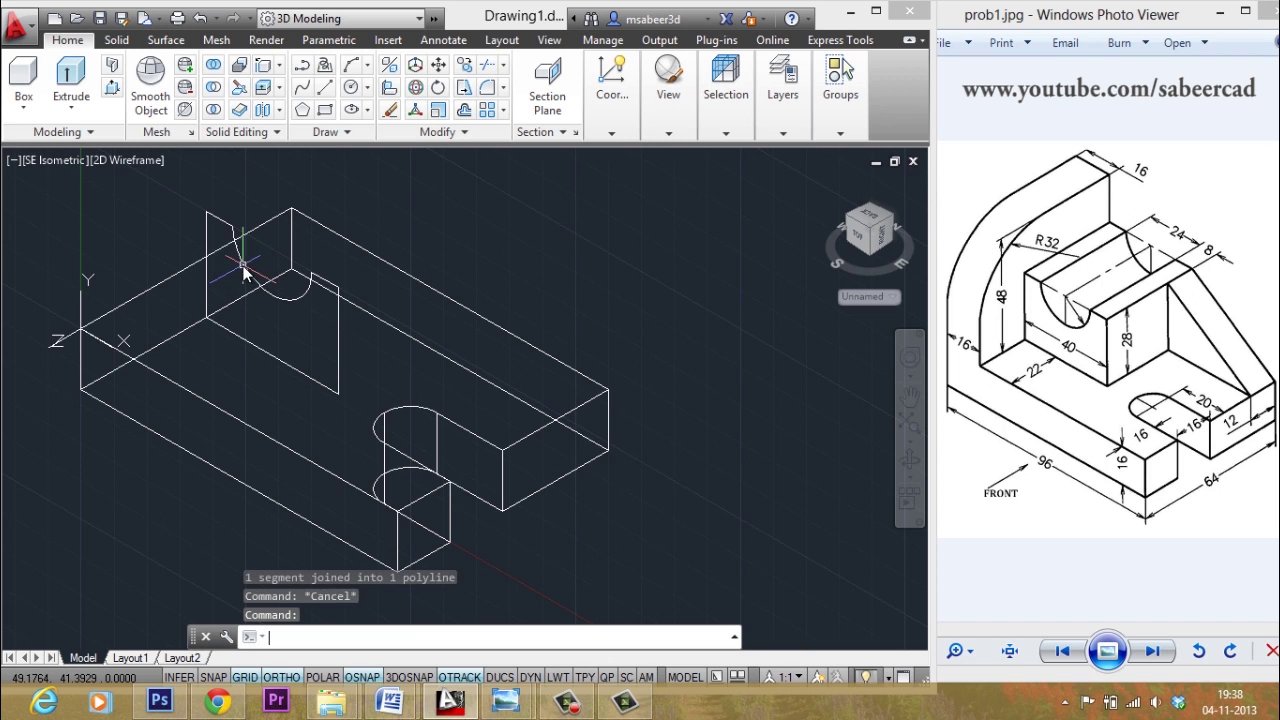
# Extrude the notched profile backward to the base's rear top edge using a perpendicular snap
pyautogui.click(73, 108)
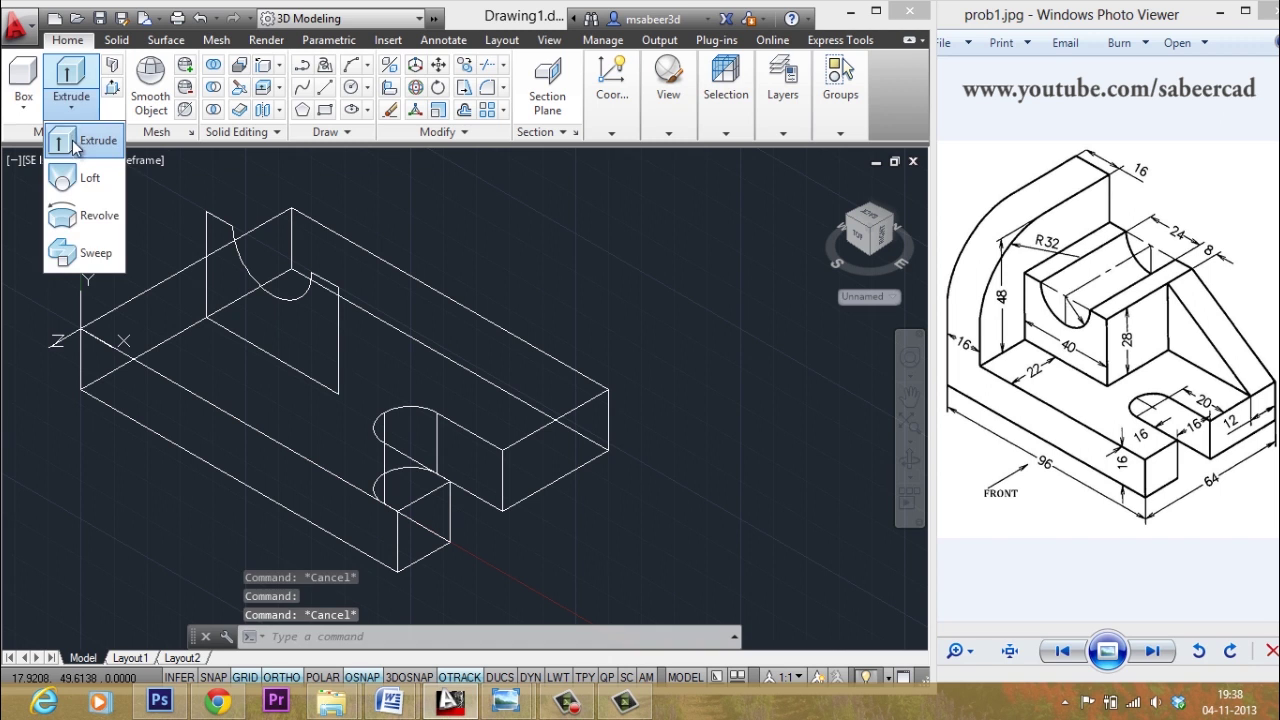
pyautogui.click(90, 141)
pyautogui.click(235, 236)
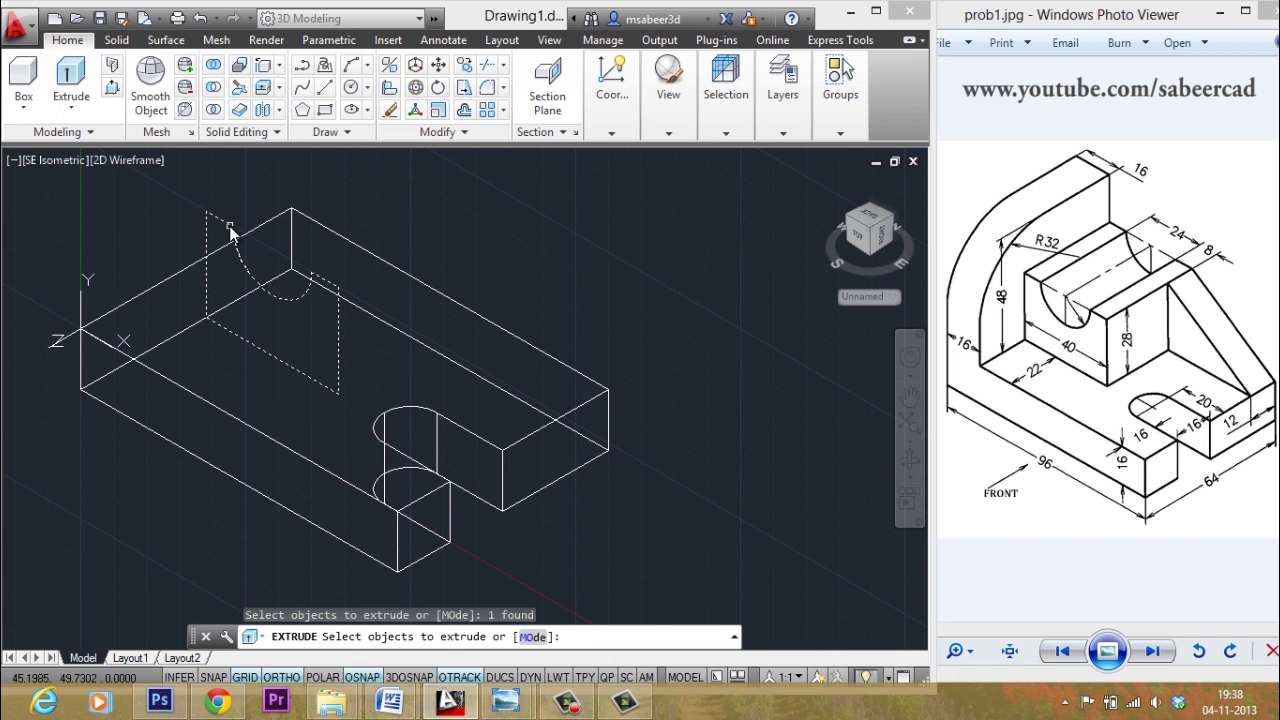
pyautogui.rightClick(328, 226)
pyautogui.click(368, 234)
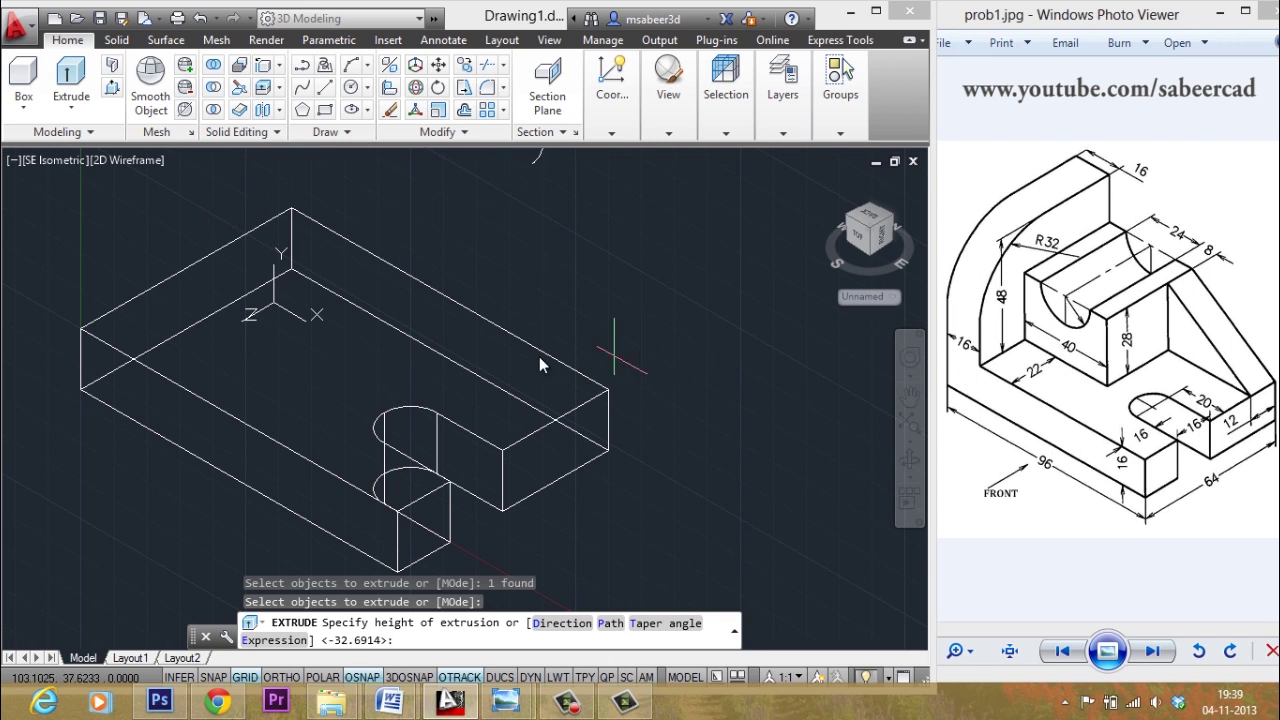
pyautogui.keyDown('shift'); pyautogui.rightClick(441, 281); pyautogui.keyUp('shift')
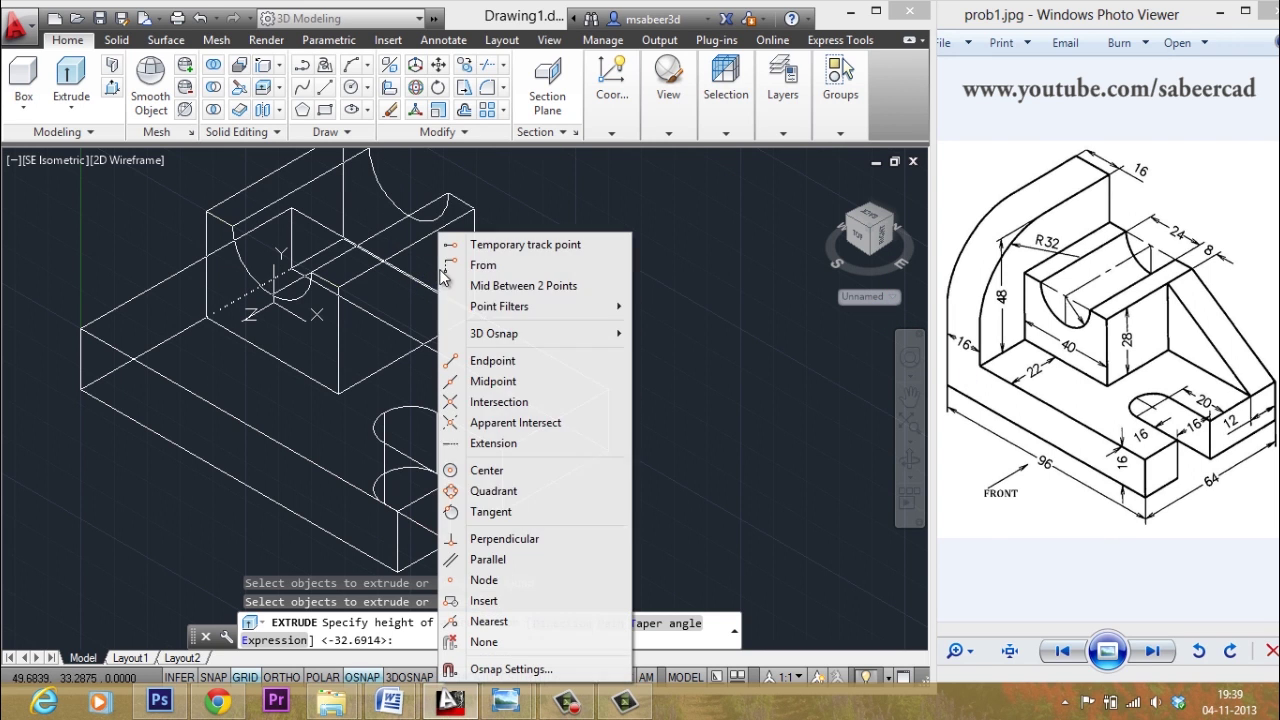
pyautogui.click(510, 538)
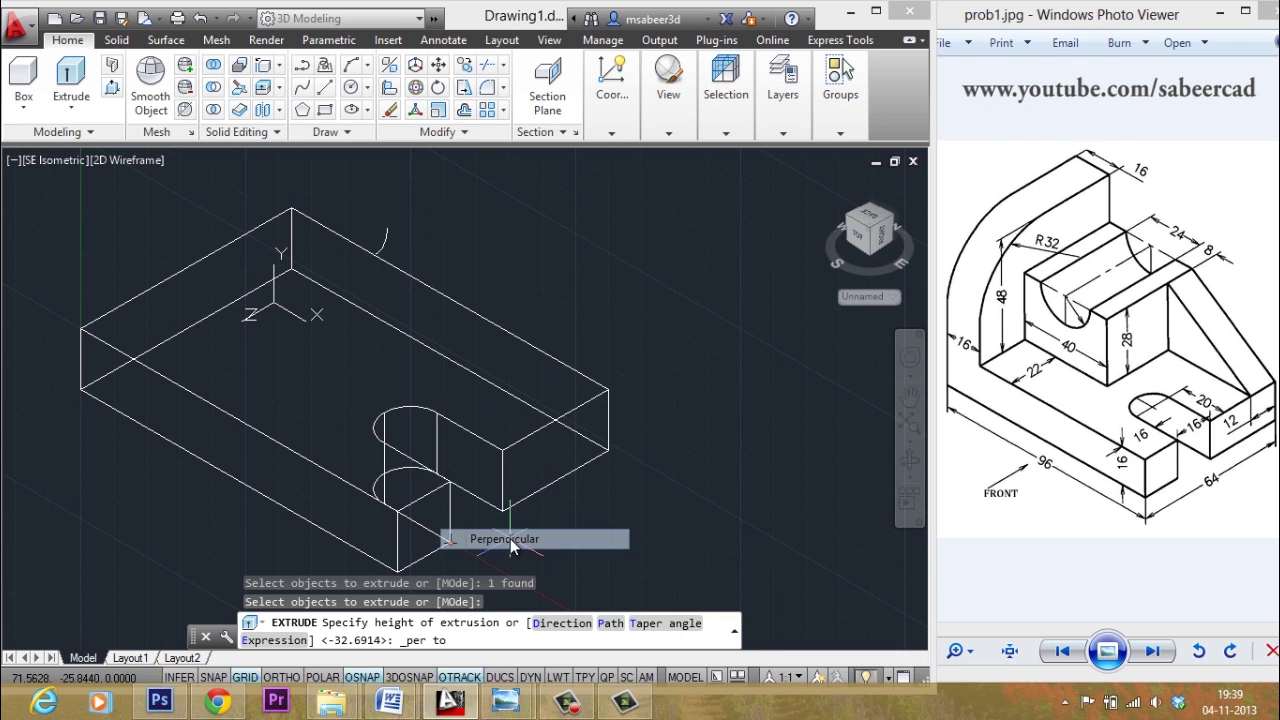
pyautogui.click(416, 280)
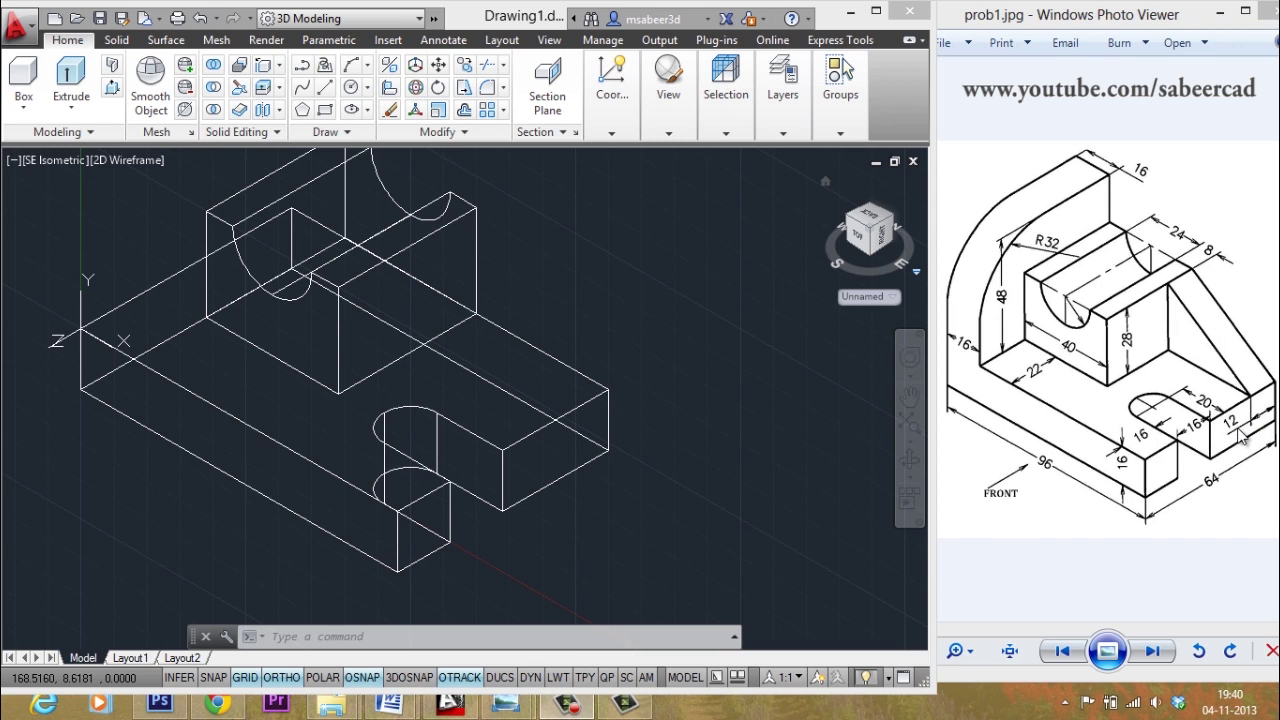
# Draw a closed triangular polyline from the block's rear top corner to the base's rear end corner and back to the block's foot
pyautogui.click(500, 213)
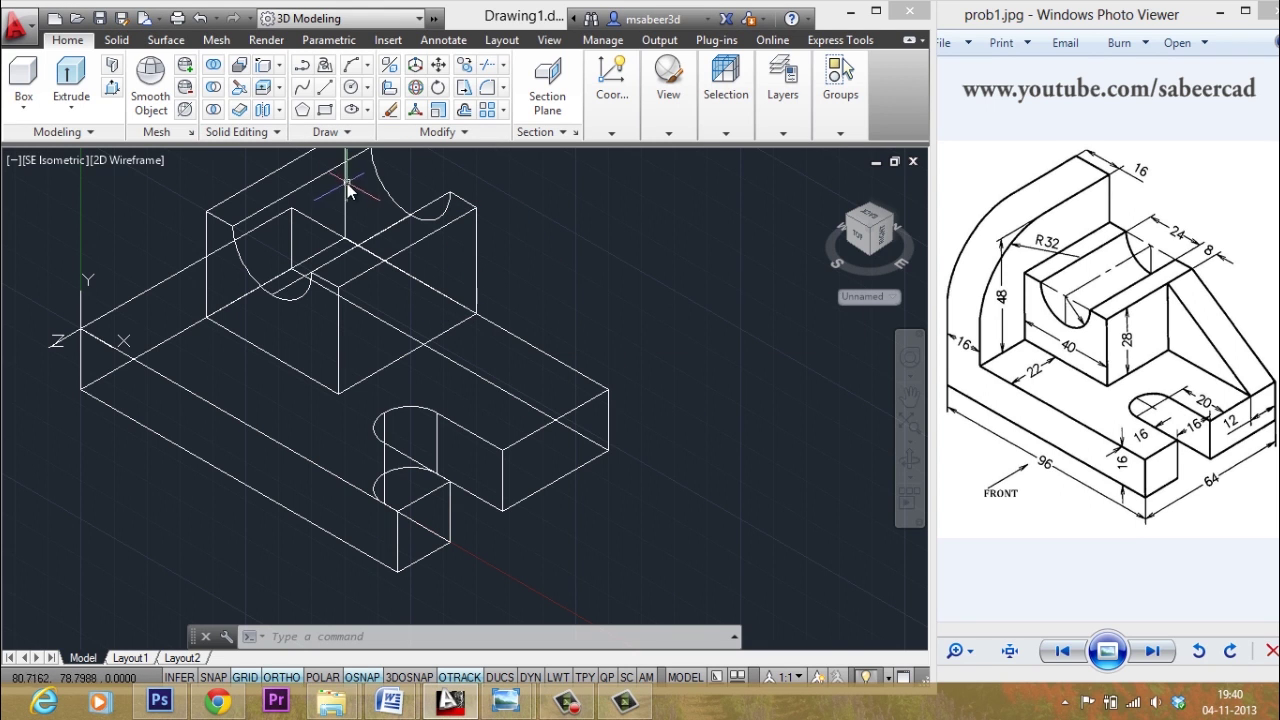
pyautogui.click(303, 72)
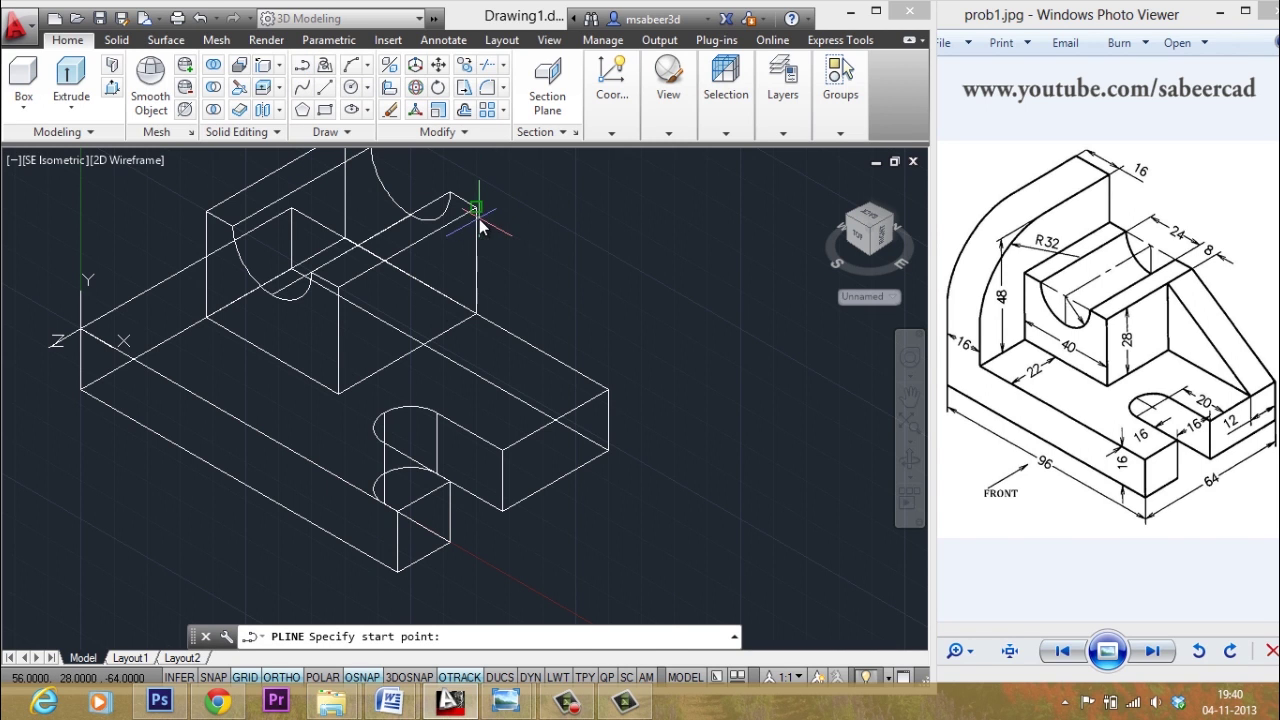
pyautogui.click(477, 208)
pyautogui.click(608, 387)
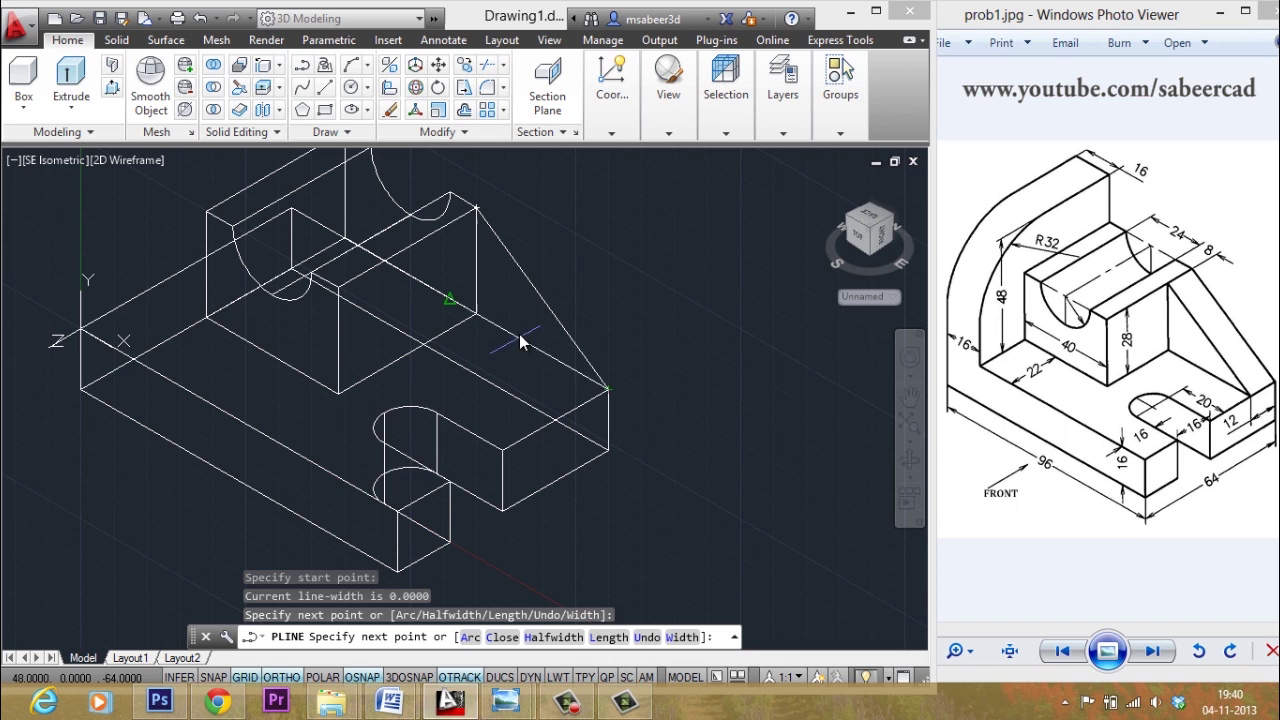
pyautogui.click(481, 319)
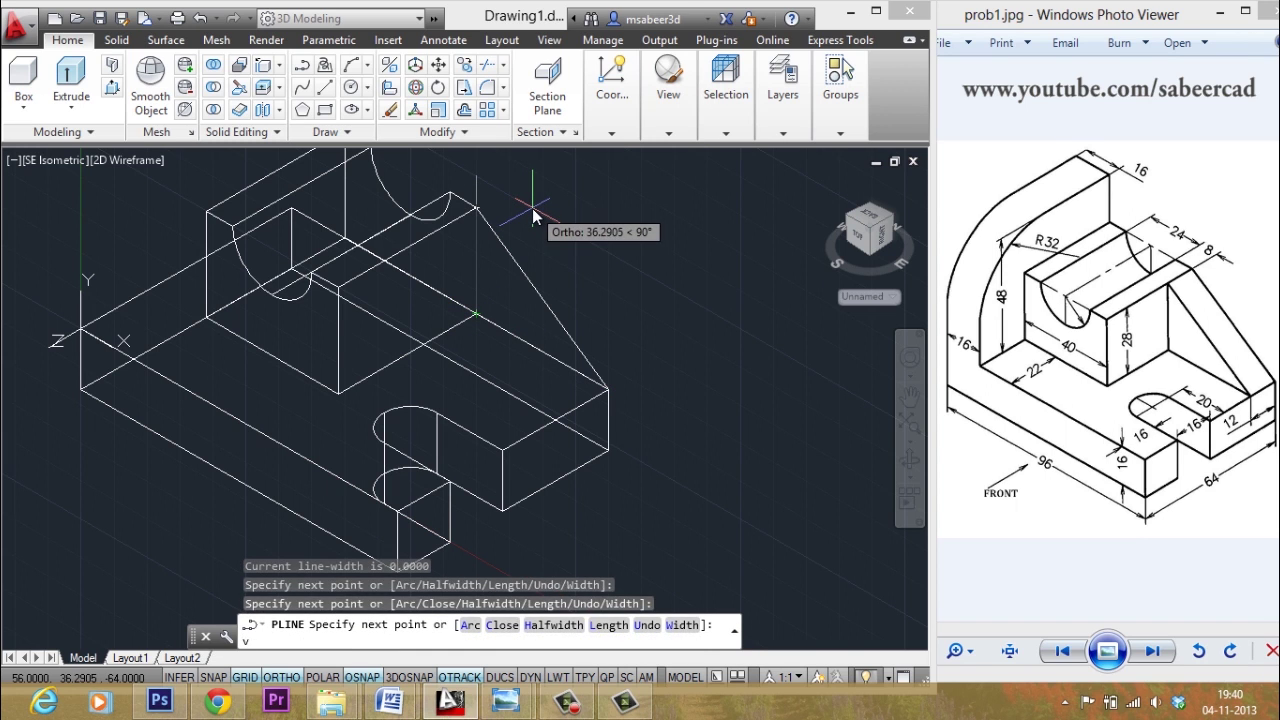
pyautogui.write('c')
pyautogui.press('Return')
pyautogui.press('Escape')
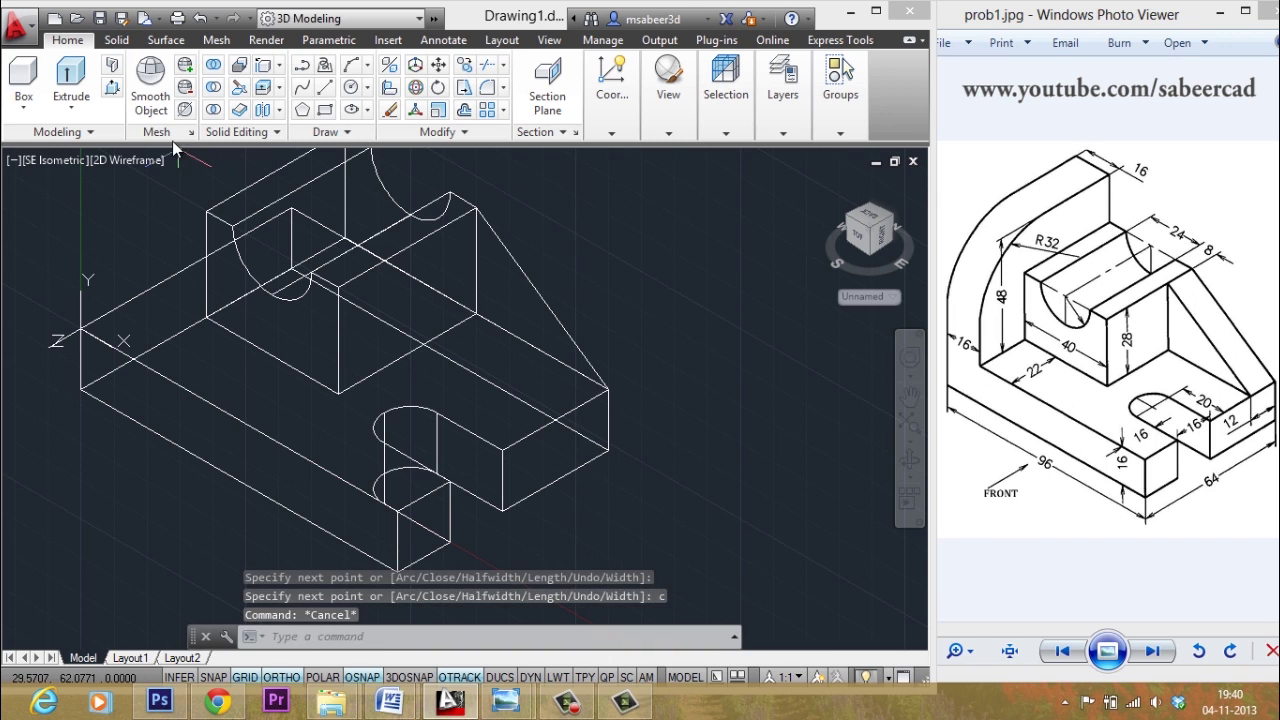
# Presspull the triangular area 12 toward the front to form the rib beside the notched block
pyautogui.click(111, 88)
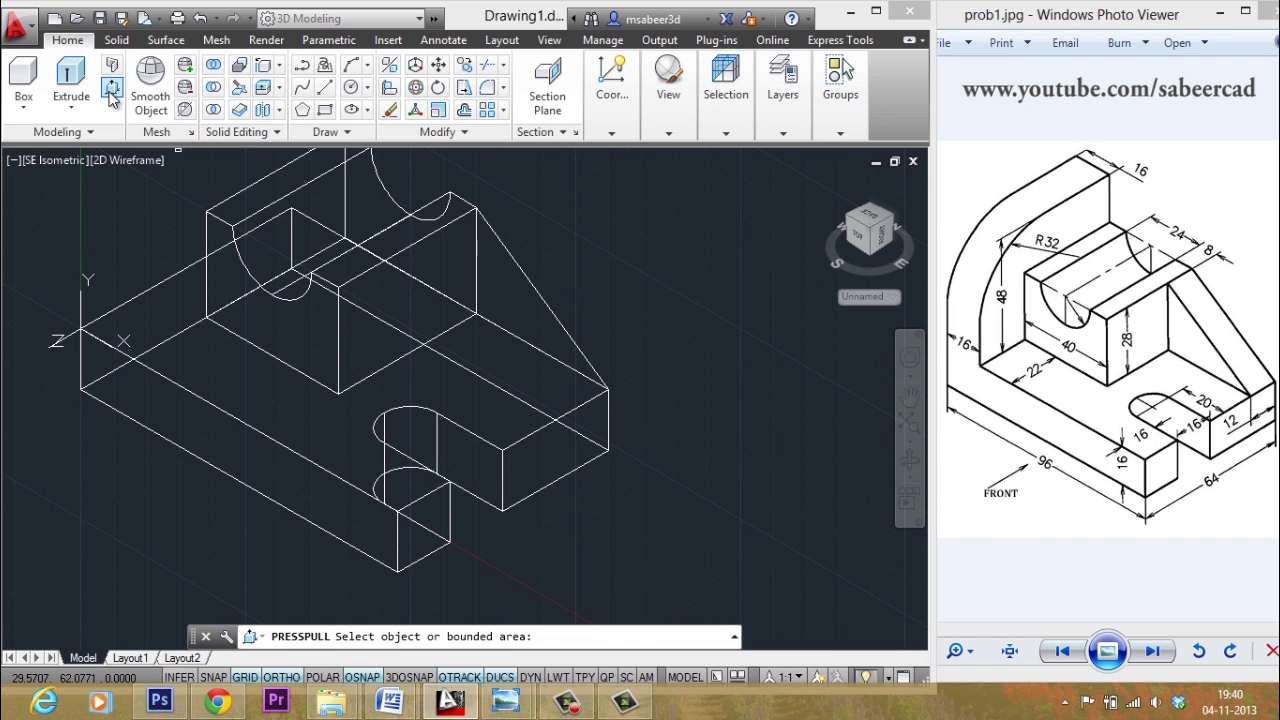
pyautogui.click(526, 280)
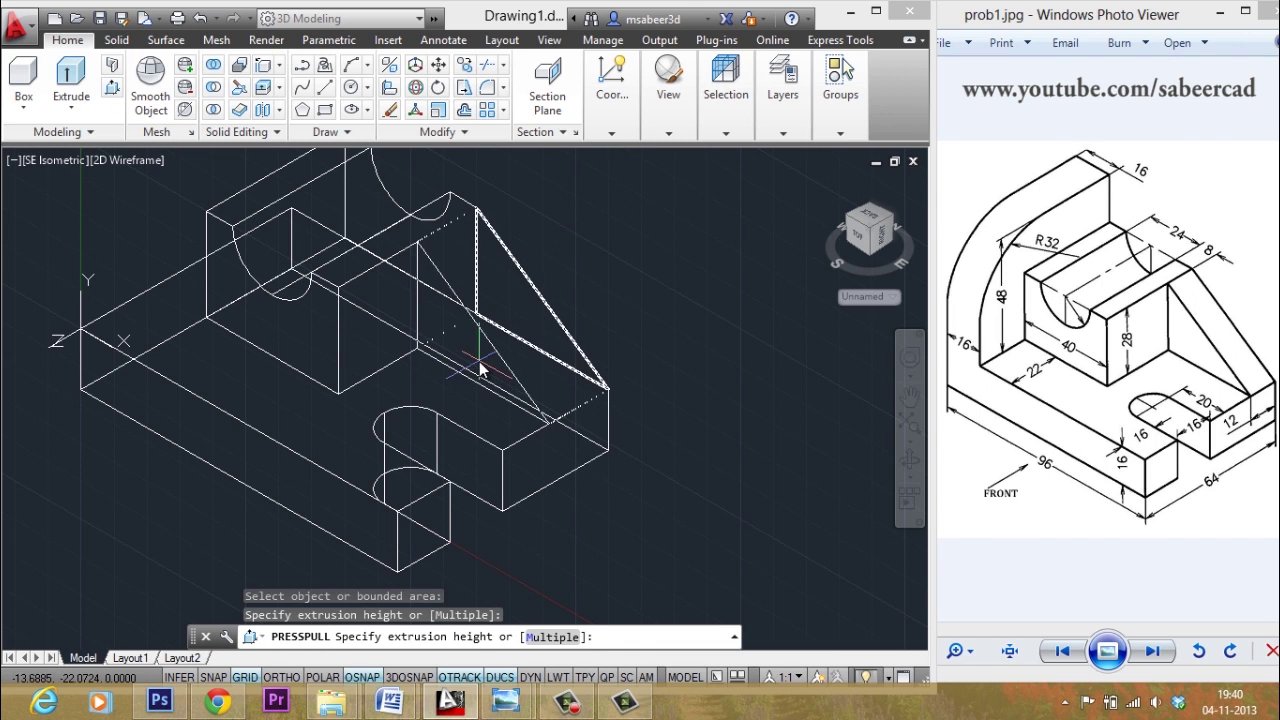
pyautogui.write('12\\')
pyautogui.press('Return')
pyautogui.write('1')
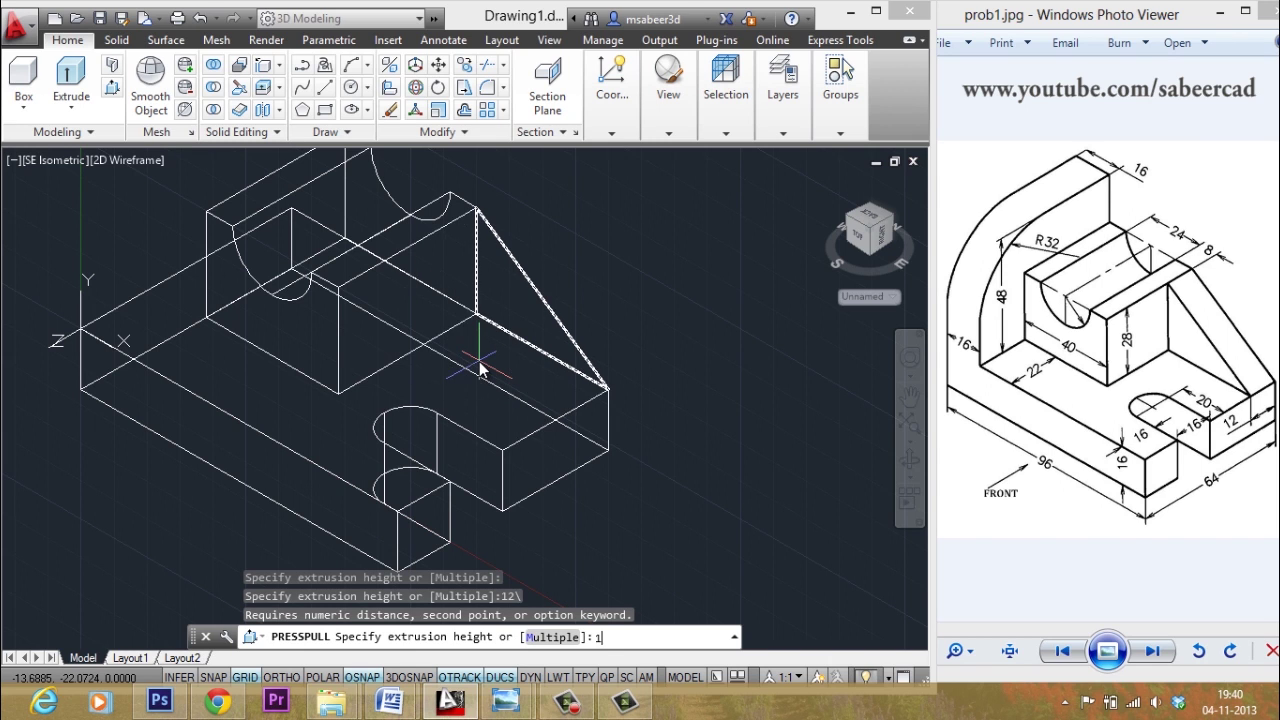
pyautogui.write('2')
pyautogui.press('Return')
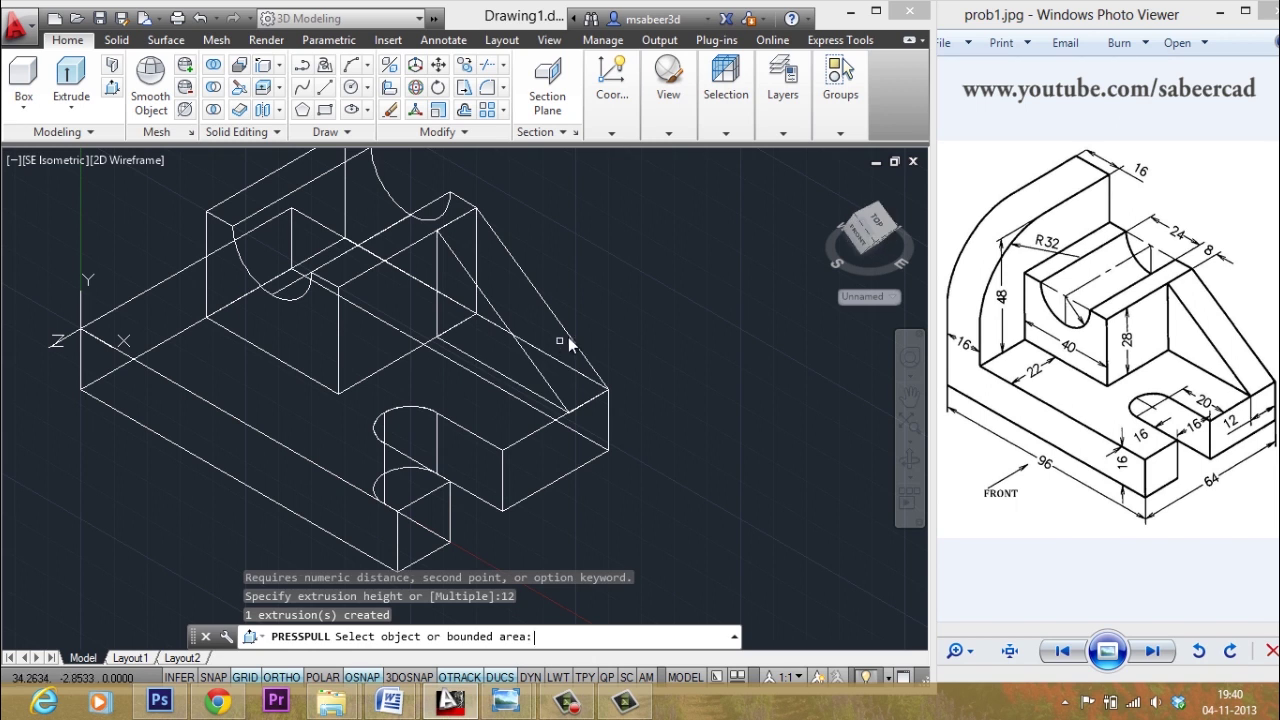
pyautogui.press('Escape')
# Set the UCS to the Right orientation for drawing on the base's end face
pyautogui.moveTo(634, 337); pyautogui.dragTo(707, 467, button='middle')
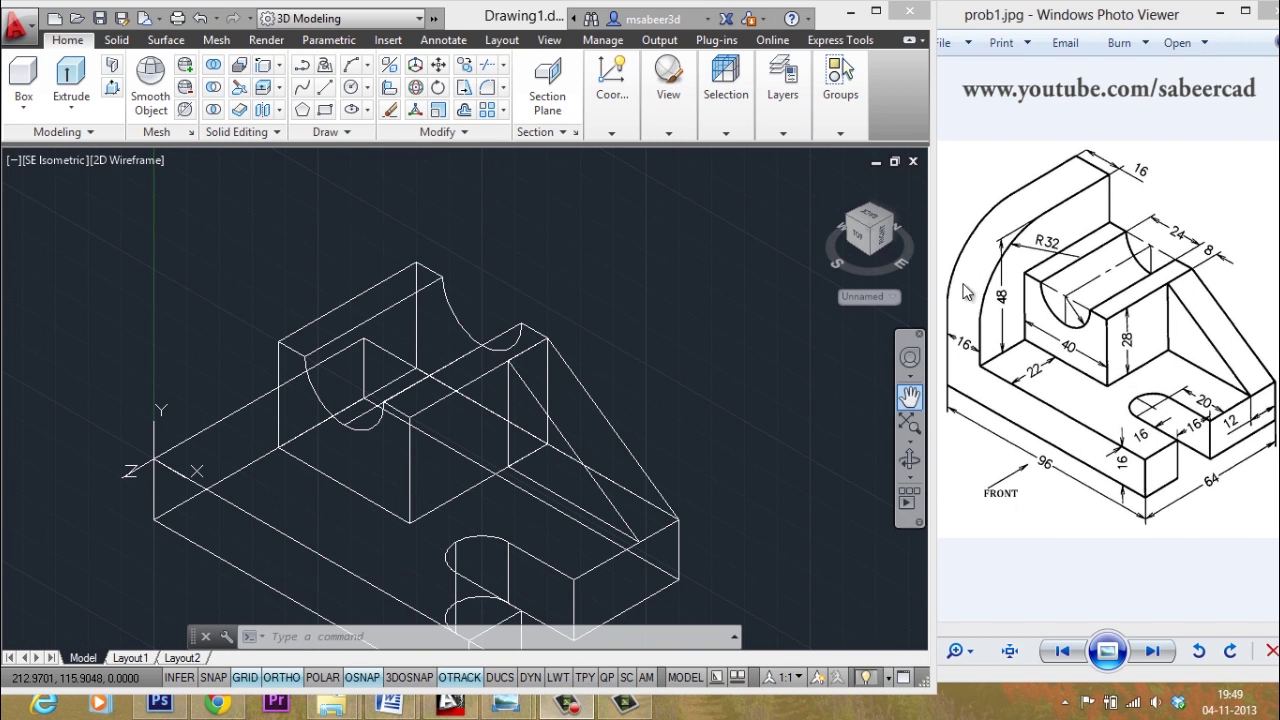
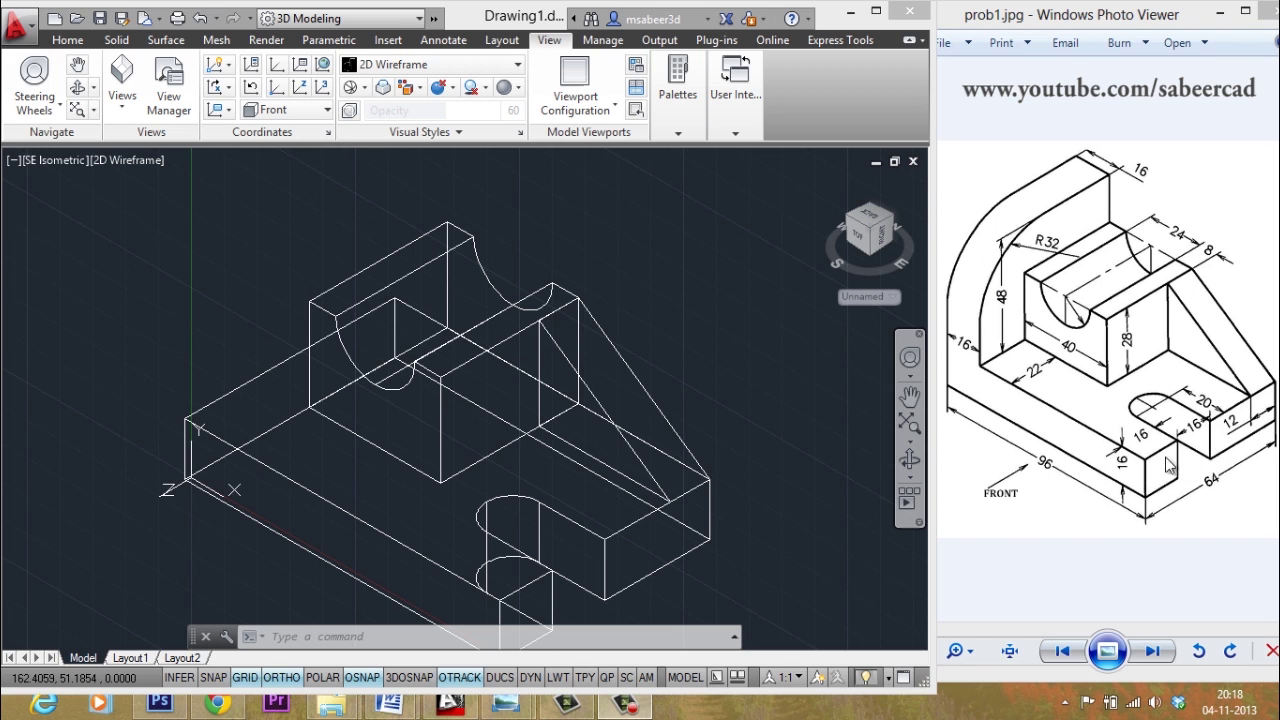
pyautogui.click(326, 110)
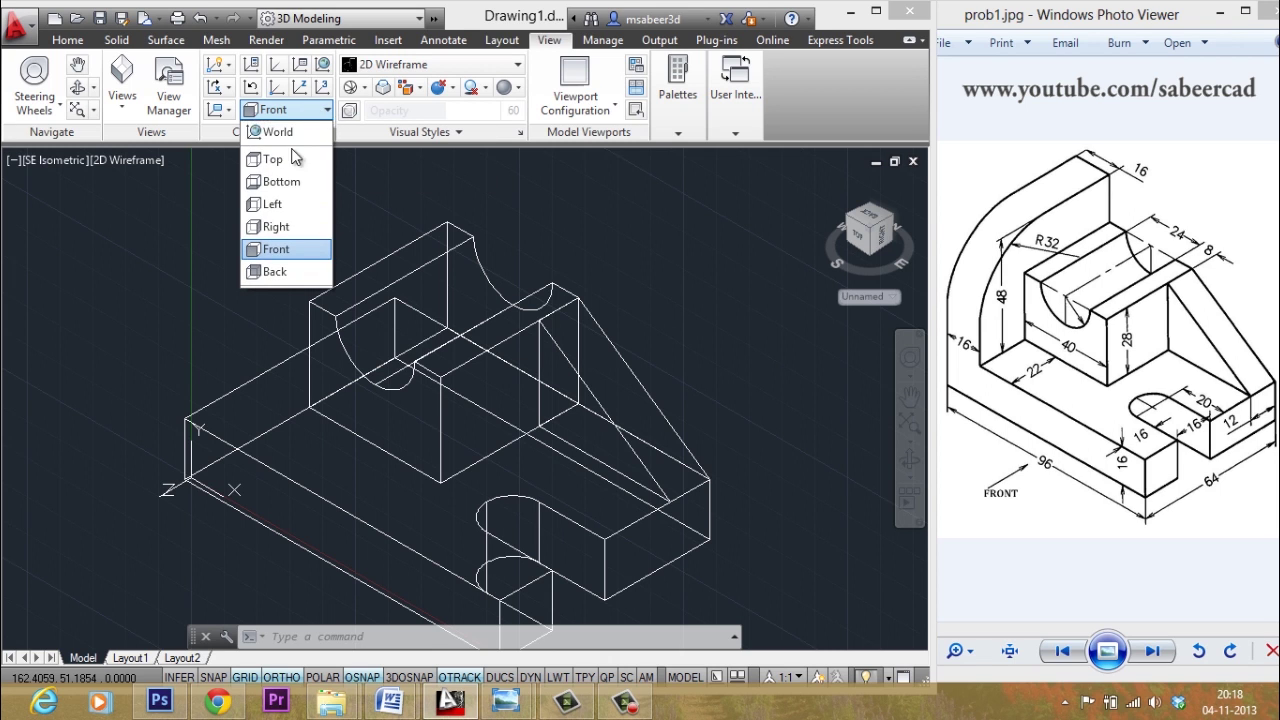
pyautogui.click(277, 228)
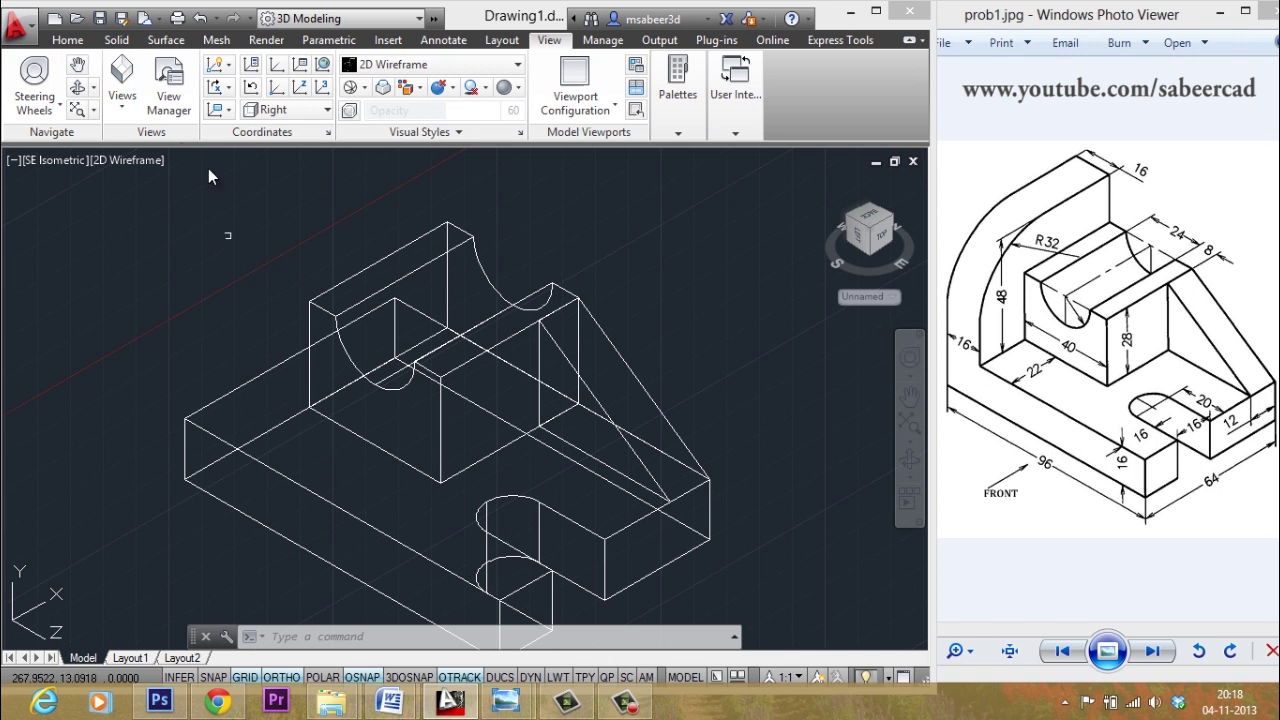
pyautogui.click(77, 43)
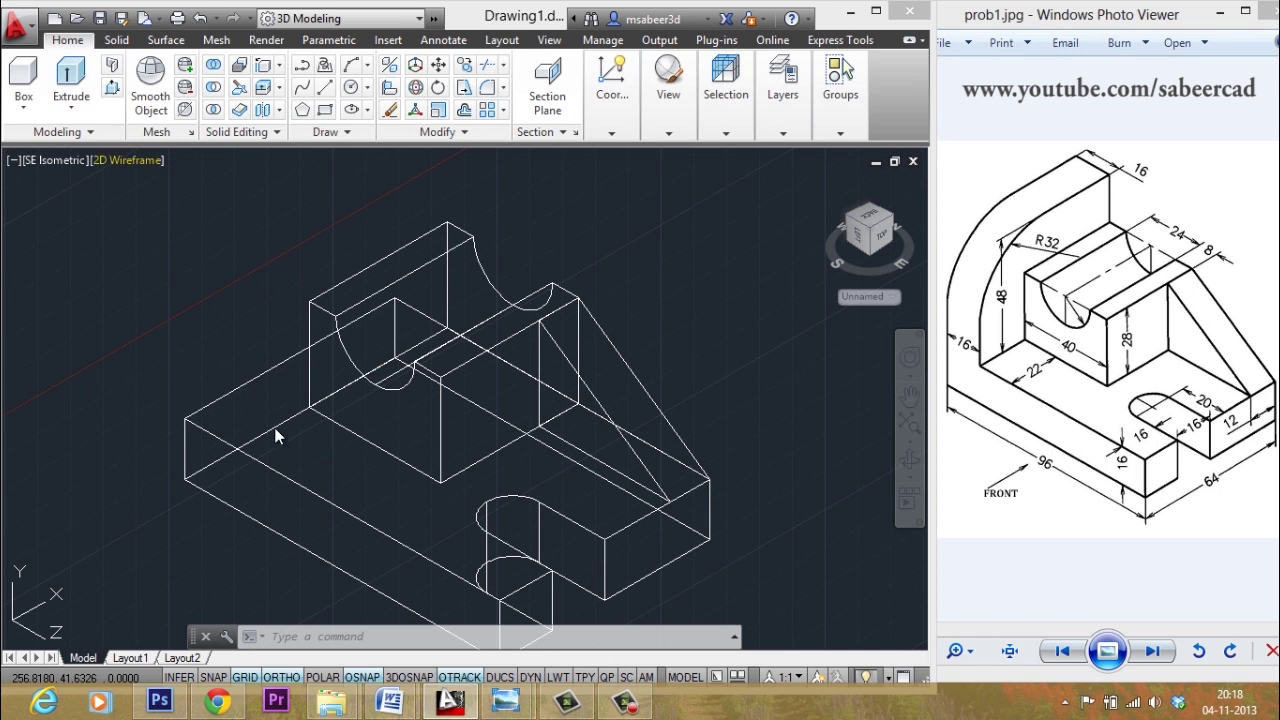
# Draw a closed upright rectangle of lines, 48 high and 64 long, on the top edge of the base's unslotted end
pyautogui.click(326, 90)
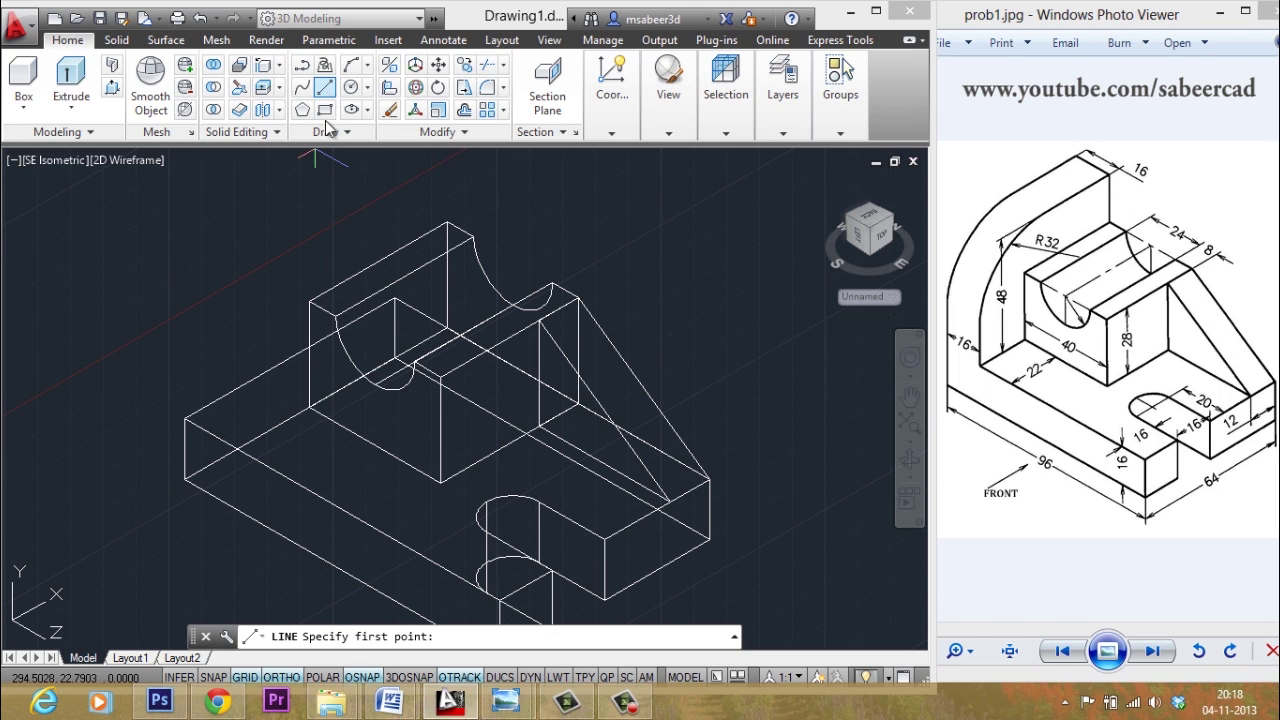
pyautogui.click(204, 422)
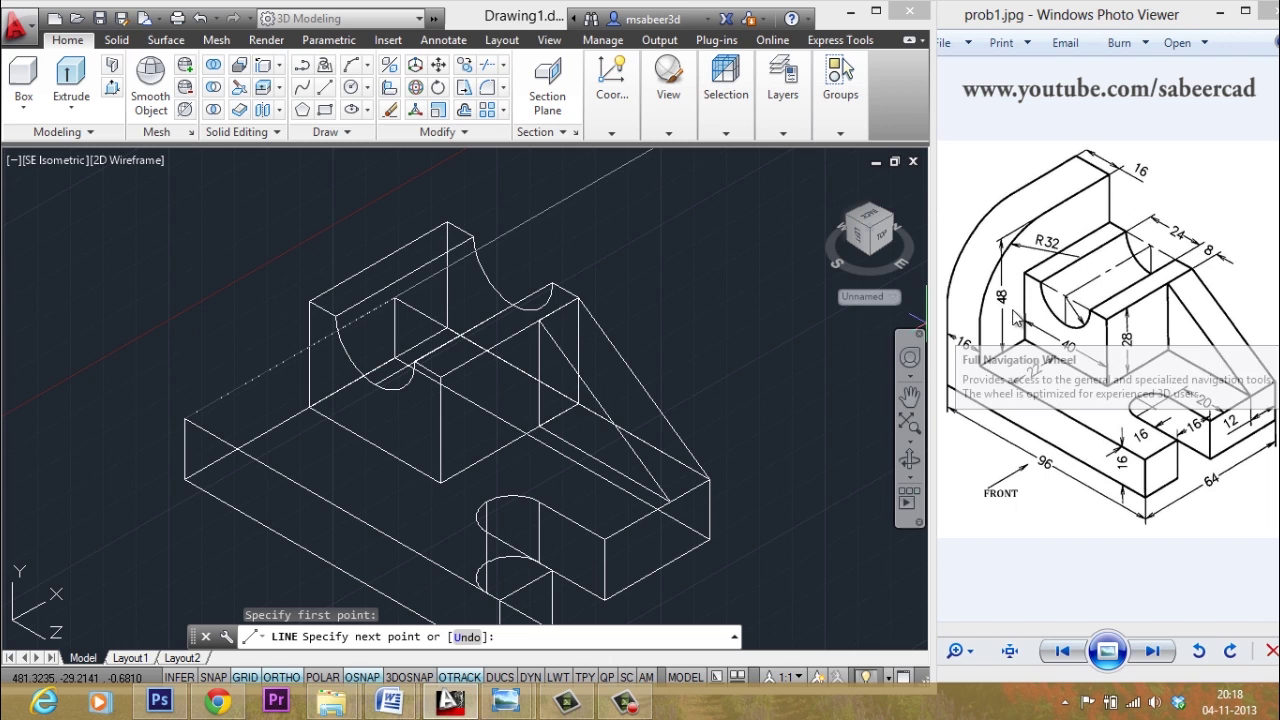
pyautogui.write('4')
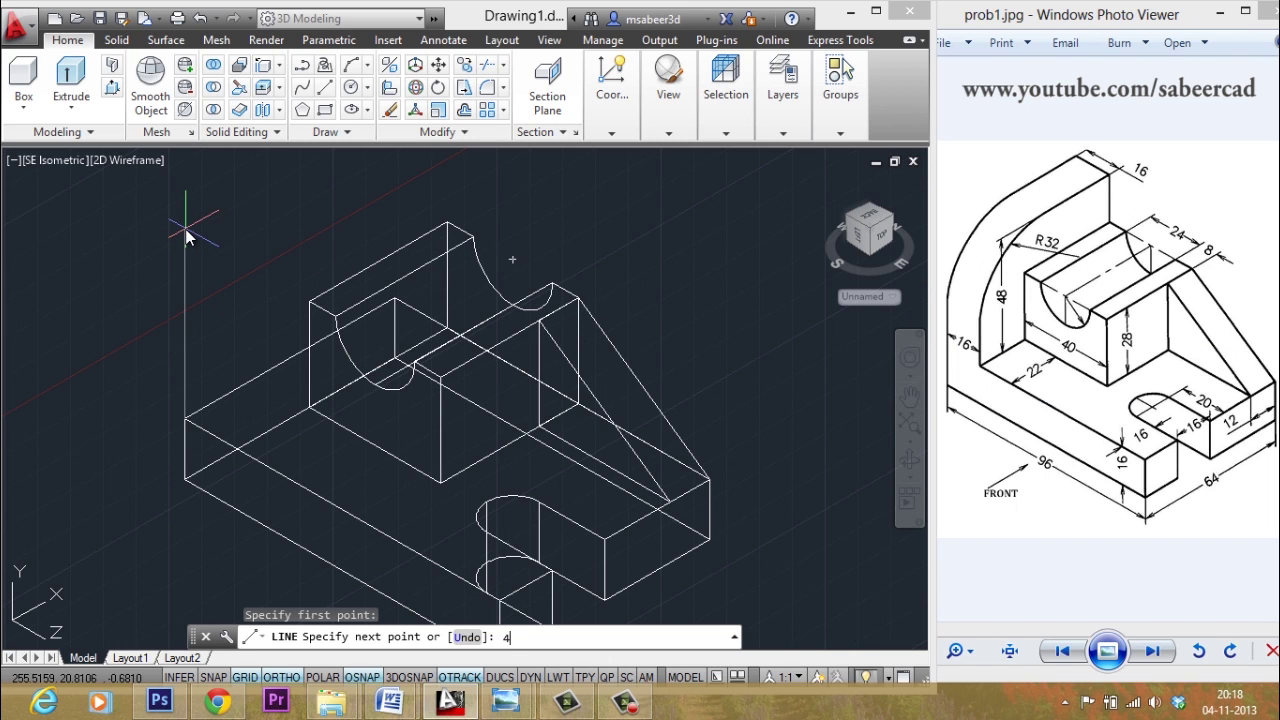
pyautogui.write('8')
pyautogui.press('Return')
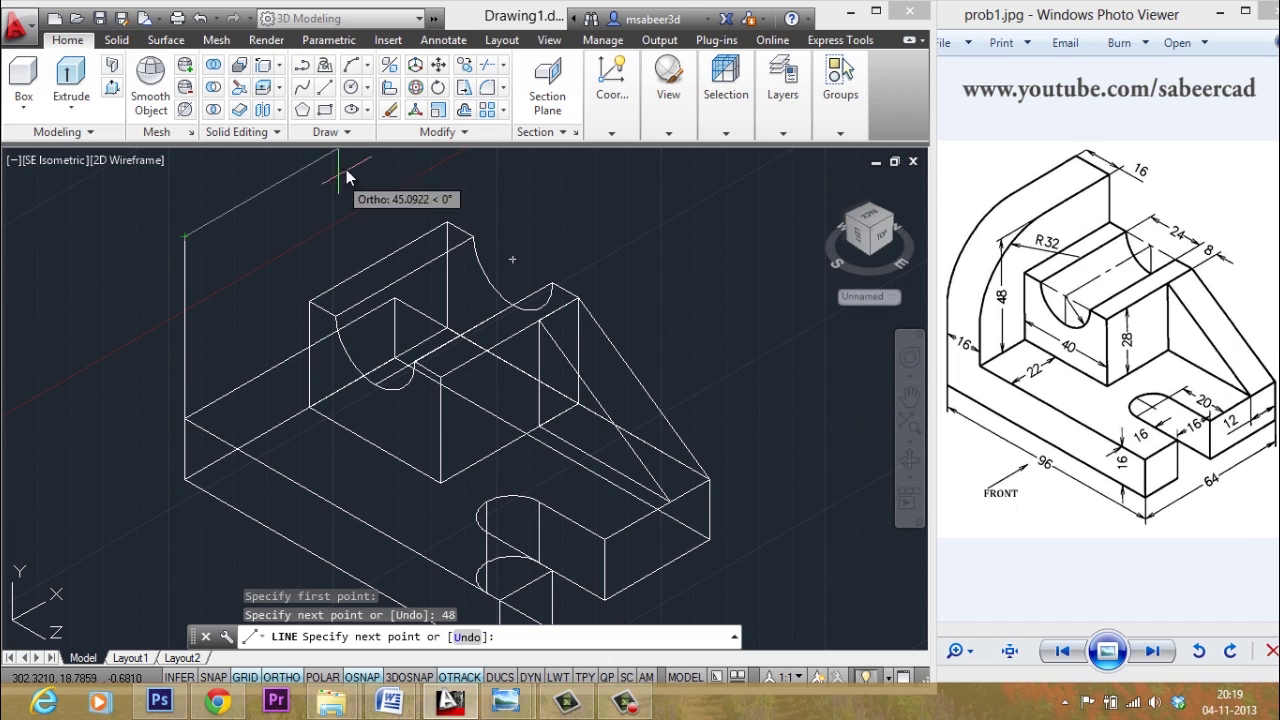
pyautogui.write('64')
pyautogui.press('Return')
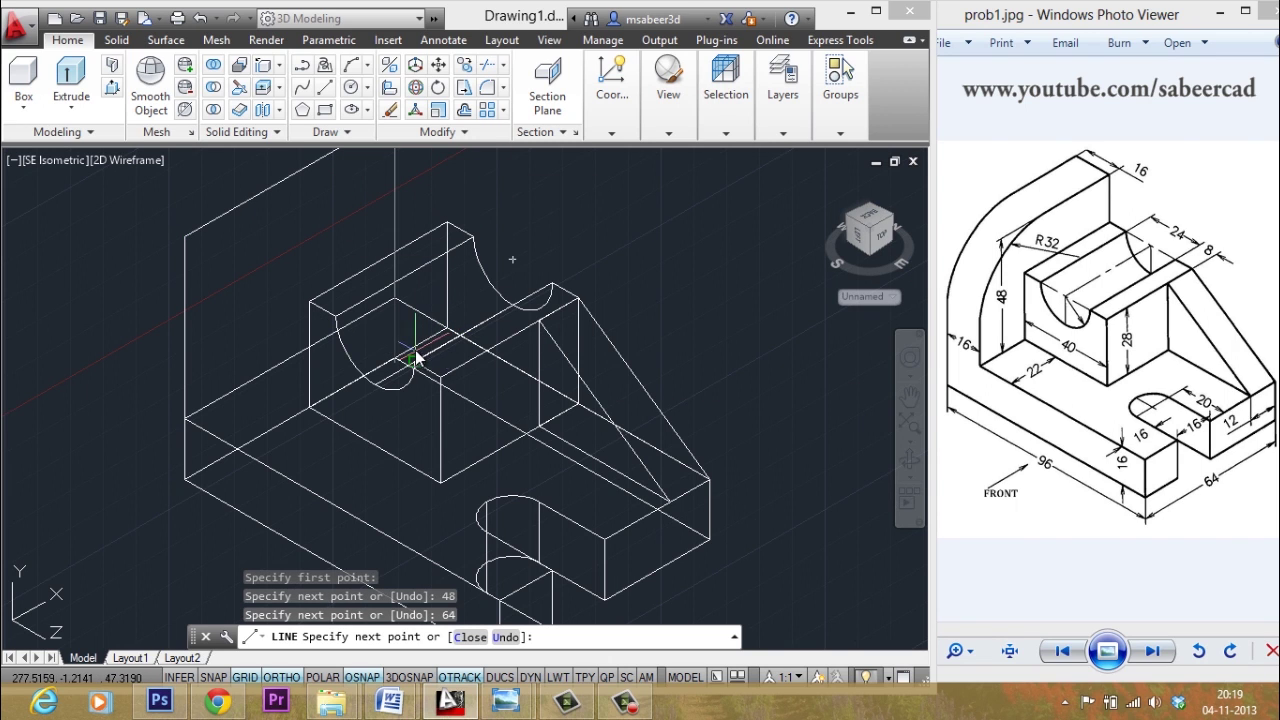
pyautogui.click(395, 310)
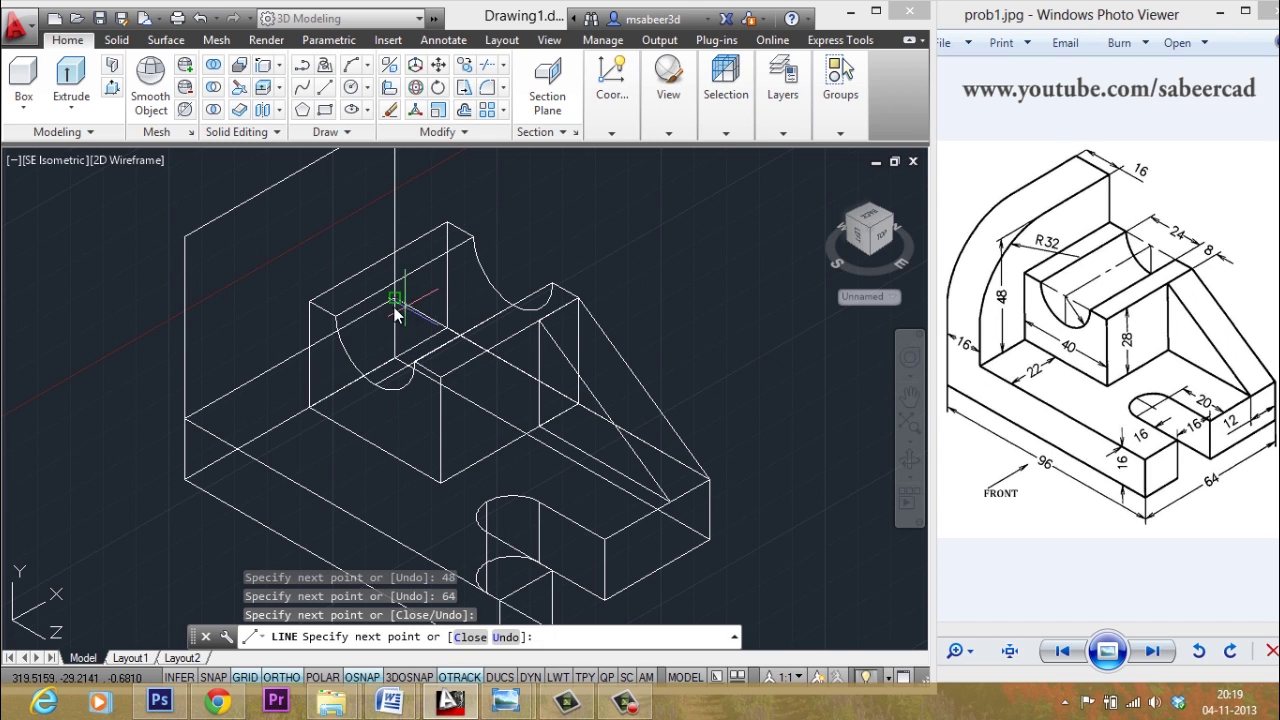
pyautogui.write('c')
pyautogui.press('Return')
# Fillet the upright rectangle's front upper corner with a radius of 32
pyautogui.scroll(-2, 290, 400)
pyautogui.scroll(2, 223, 321)
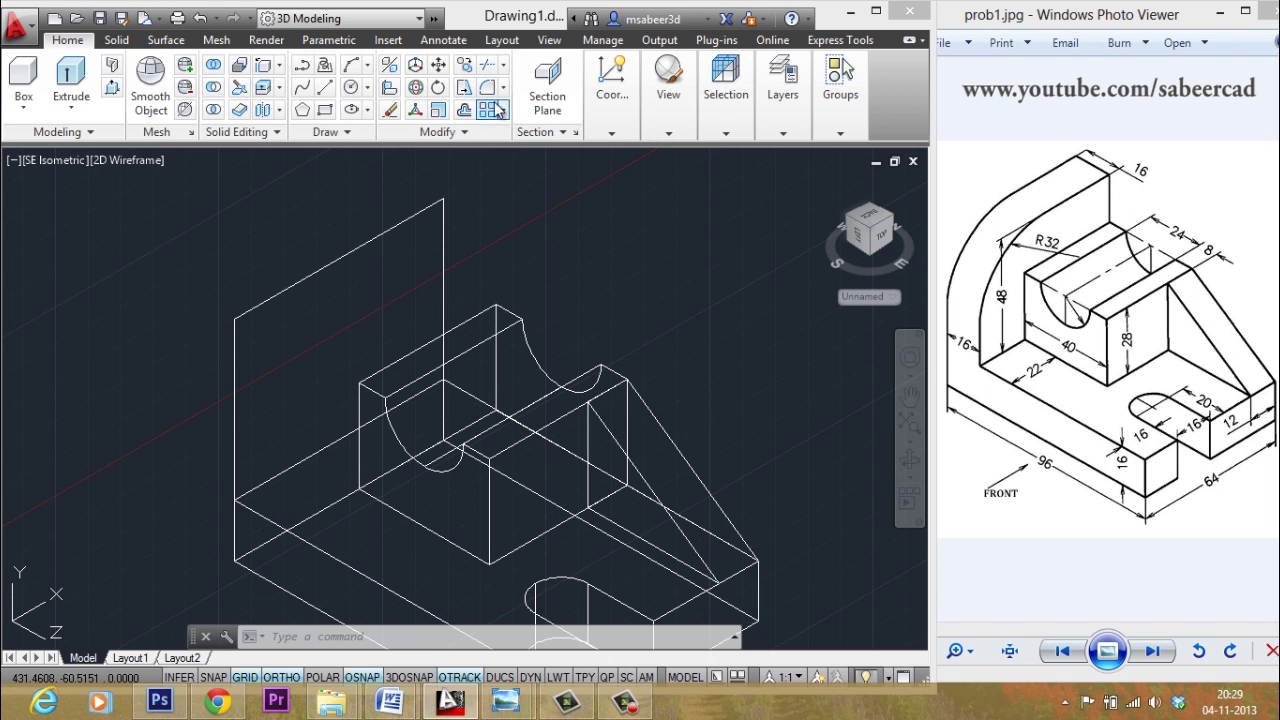
pyautogui.click(487, 87)
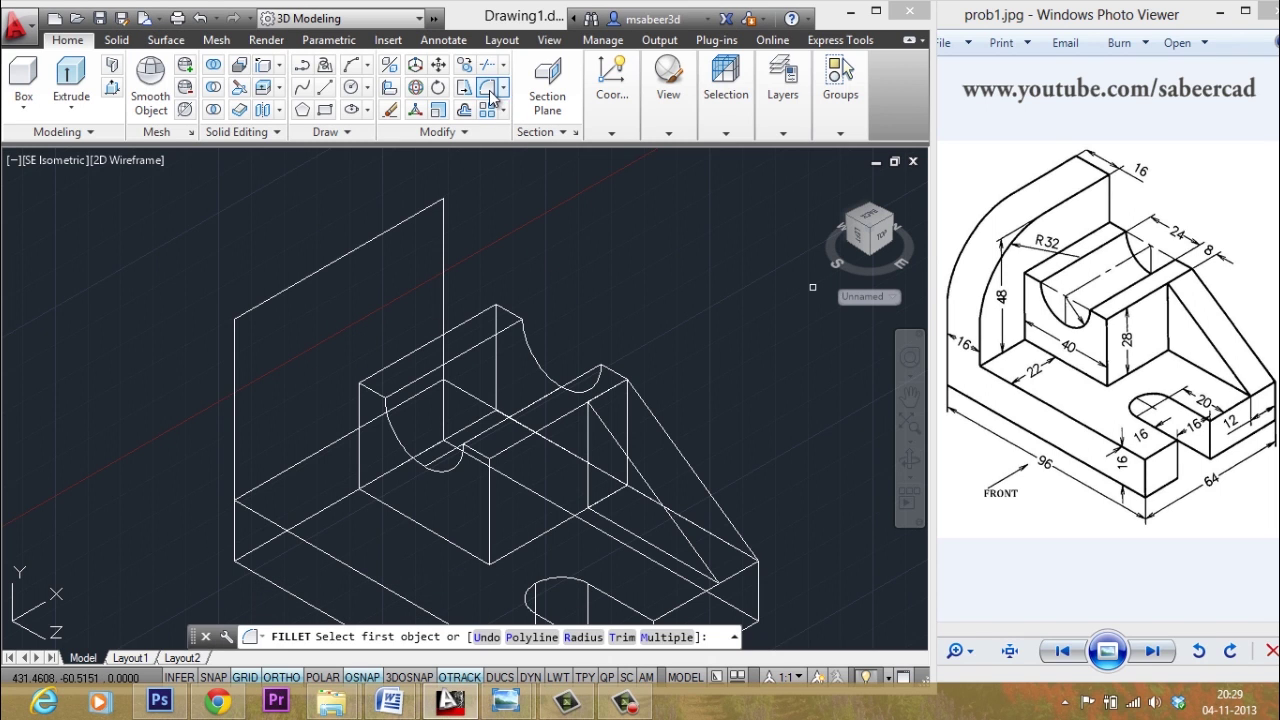
pyautogui.click(583, 637)
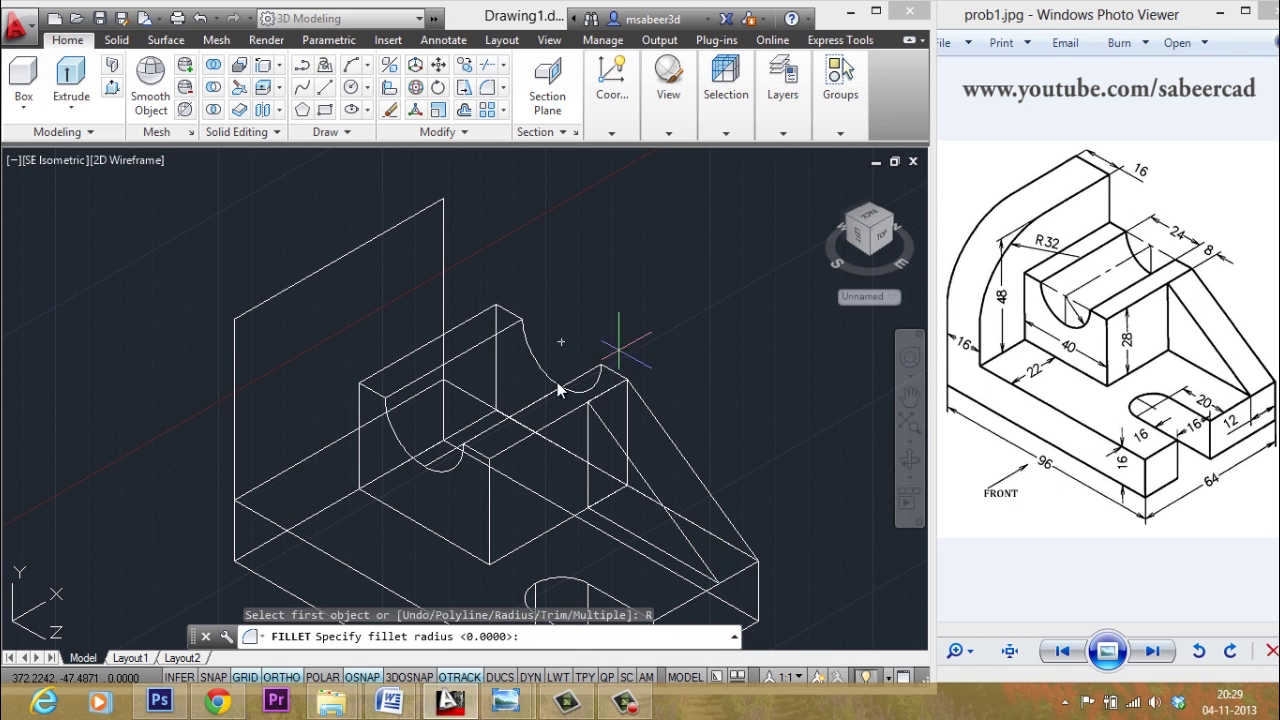
pyautogui.write('32')
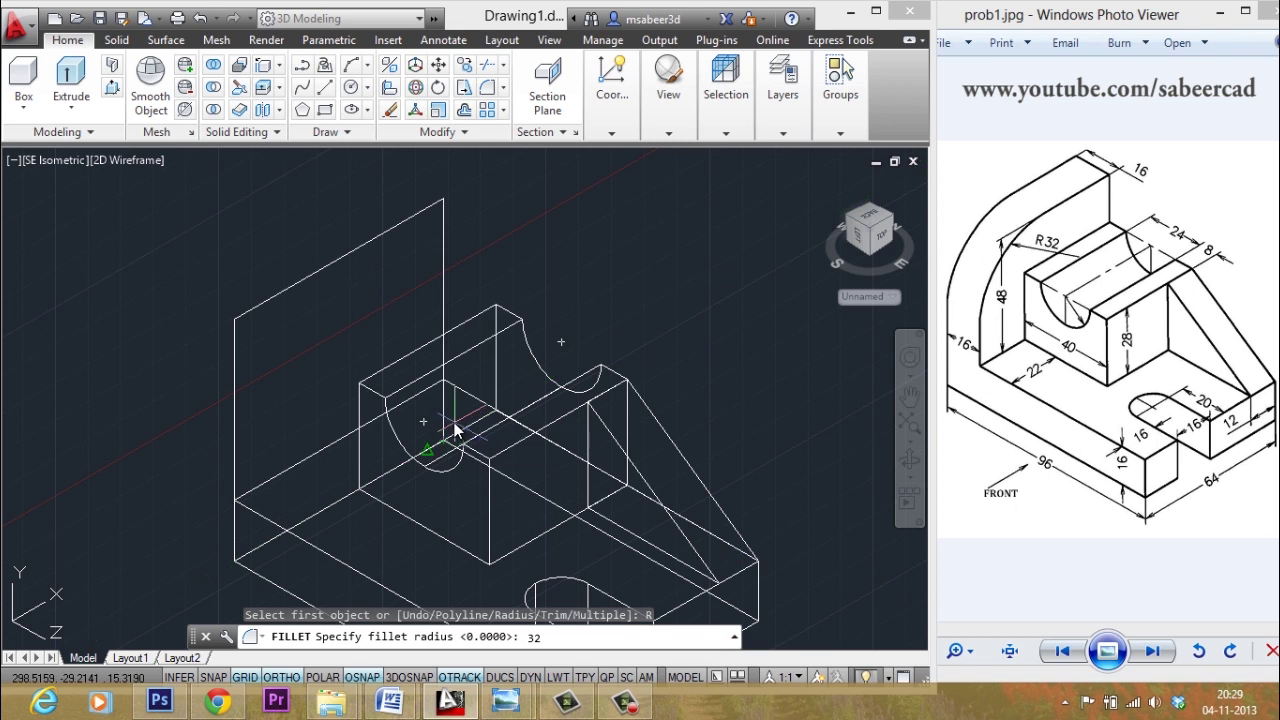
pyautogui.press('Return')
pyautogui.click(234, 363)
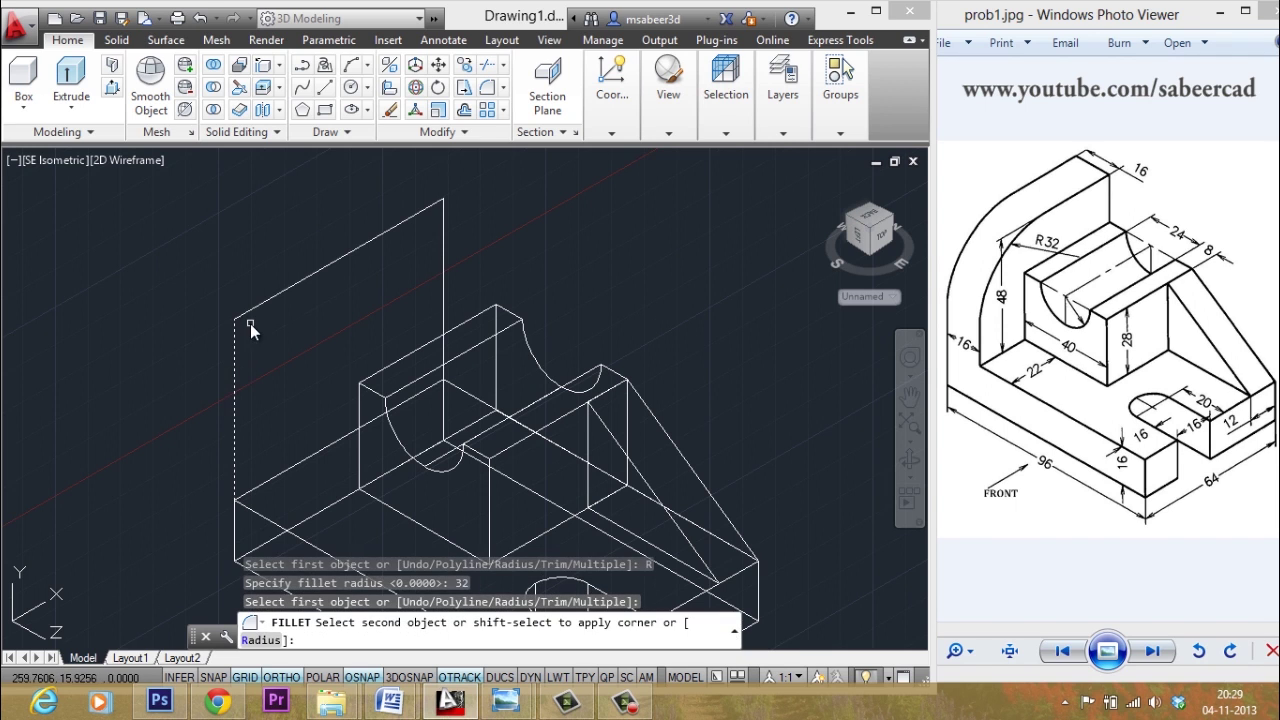
pyautogui.click(256, 308)
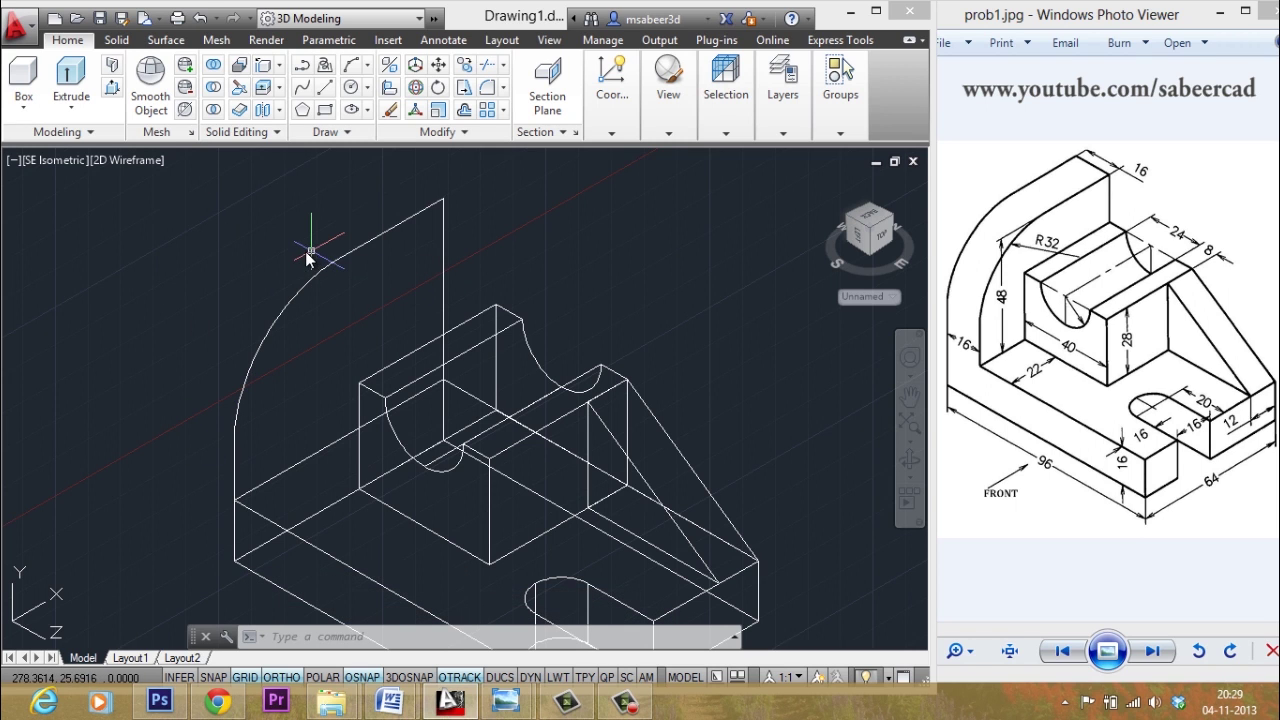
# Join the fillet arc and the upright outline's four lines into one closed polyline
pyautogui.click(440, 132)
pyautogui.click(460, 178)
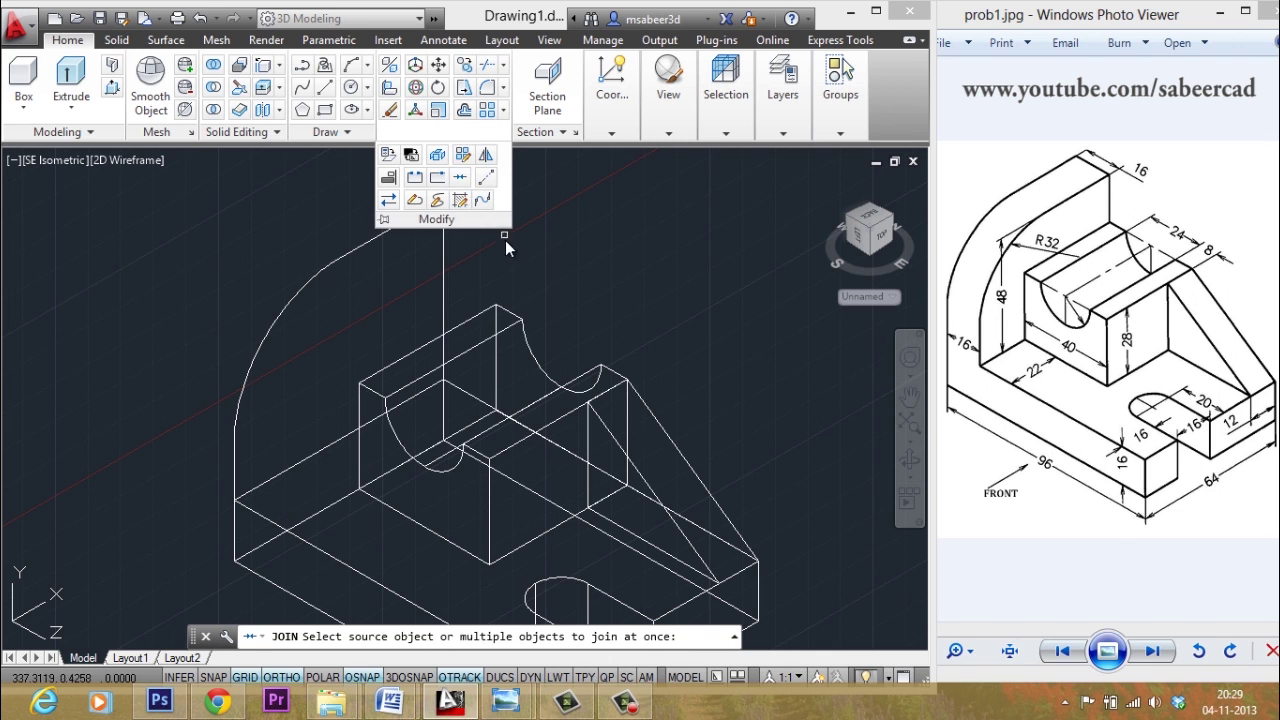
pyautogui.click(440, 269)
pyautogui.click(422, 245)
pyautogui.click(471, 195)
pyautogui.click(392, 238)
pyautogui.click(235, 420)
pyautogui.click(203, 400)
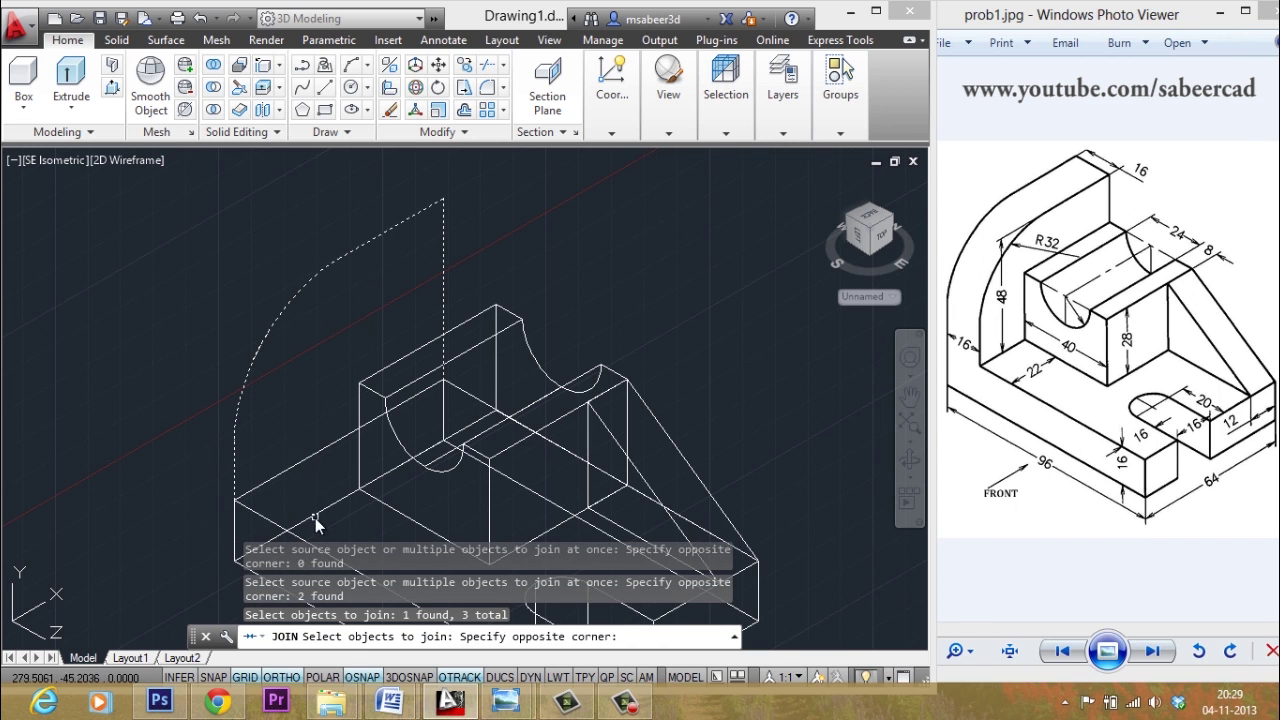
pyautogui.click(315, 518)
pyautogui.click(336, 300)
pyautogui.press('Return')
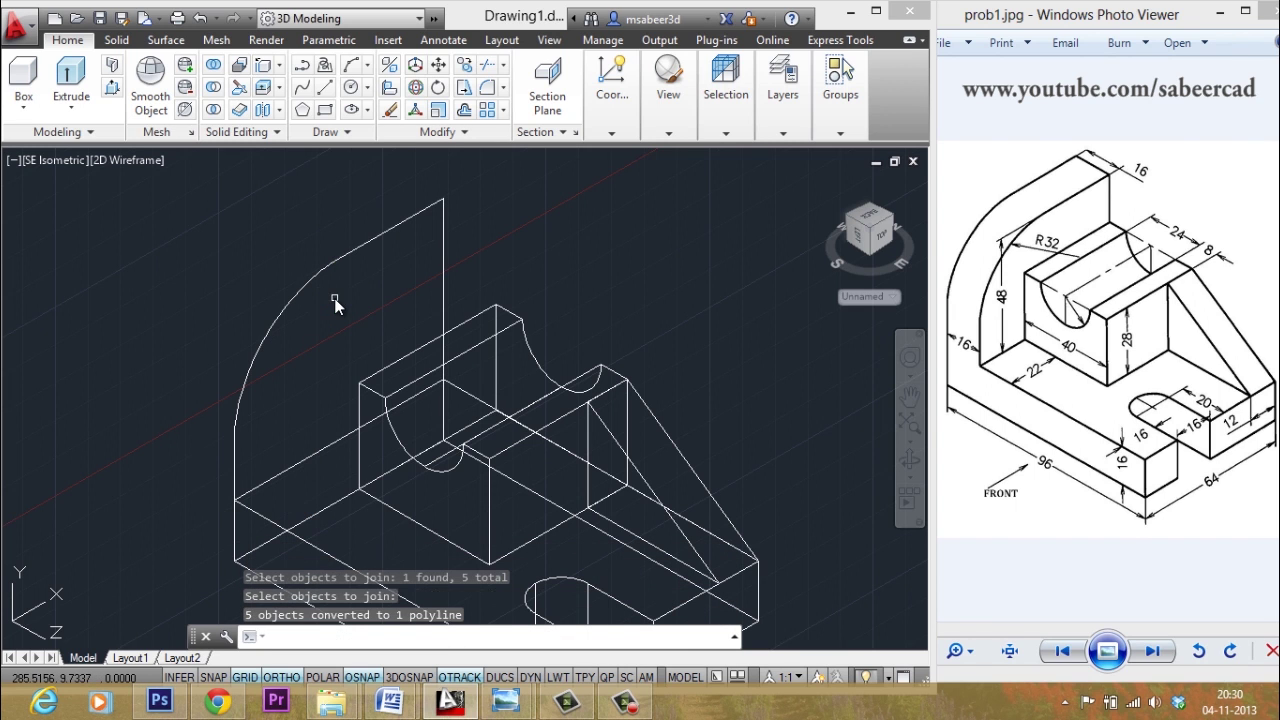
pyautogui.press('Return')
pyautogui.press('Escape')
# Extrude the rounded upright profile inward over the base to the reference drawing's thickness of 16
pyautogui.click(88, 105)
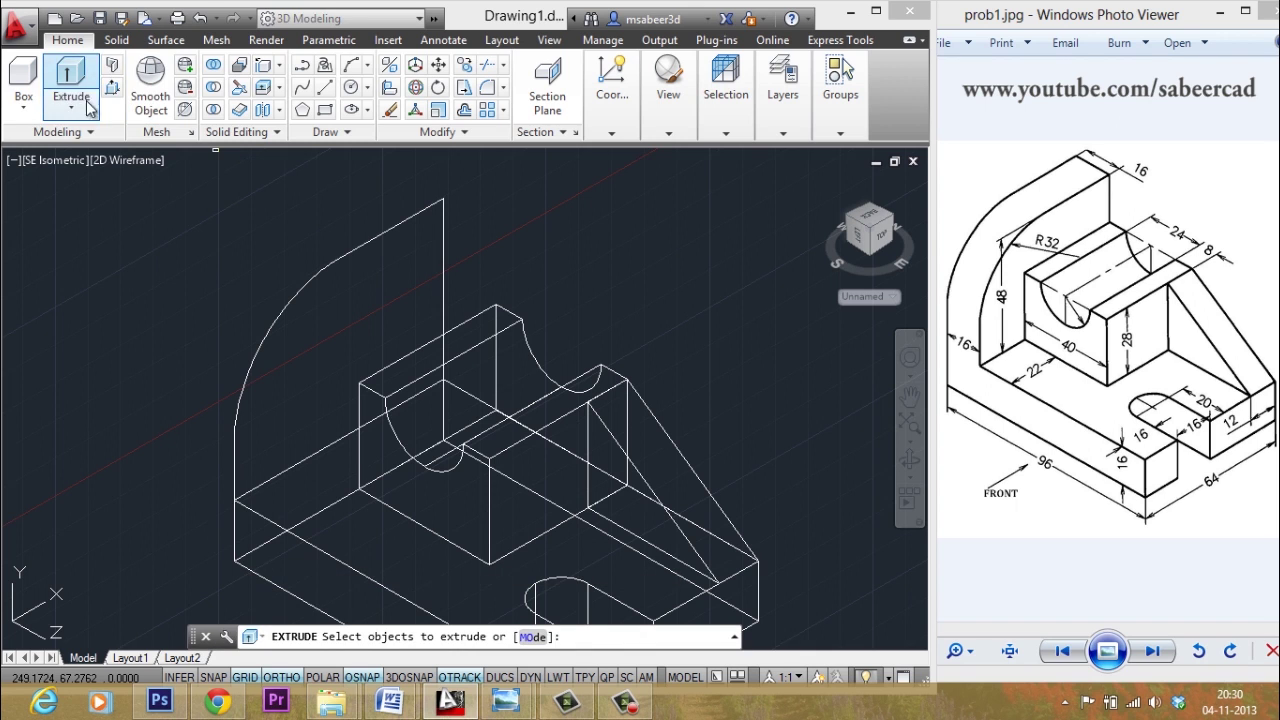
pyautogui.click(294, 293)
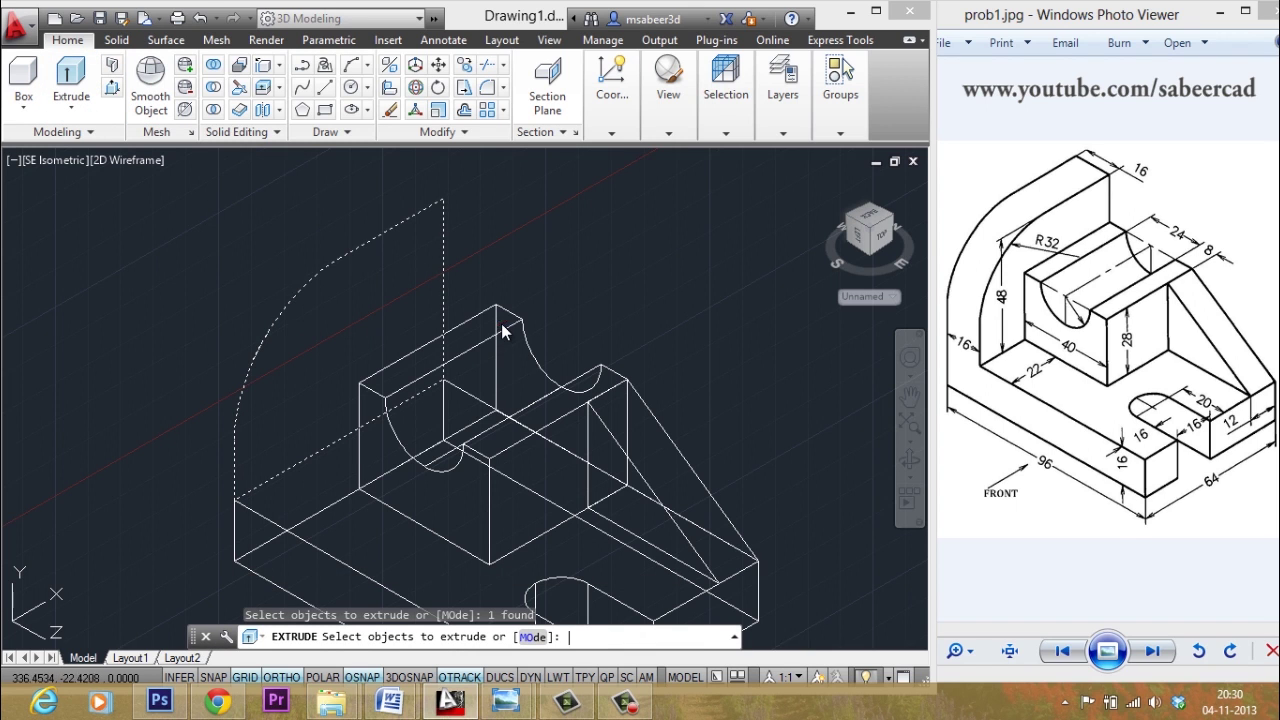
pyautogui.press('Return')
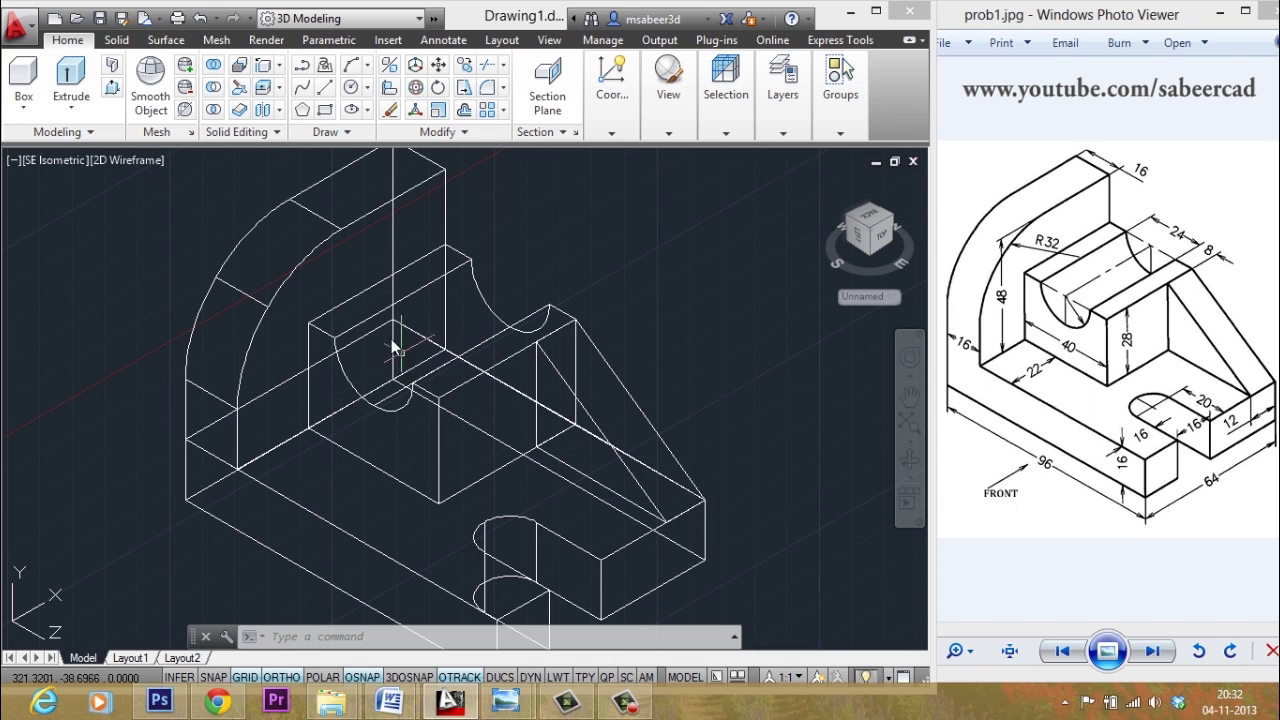
# Union the base, notched block, triangular rib and rounded upright into a single solid
pyautogui.click(216, 67)
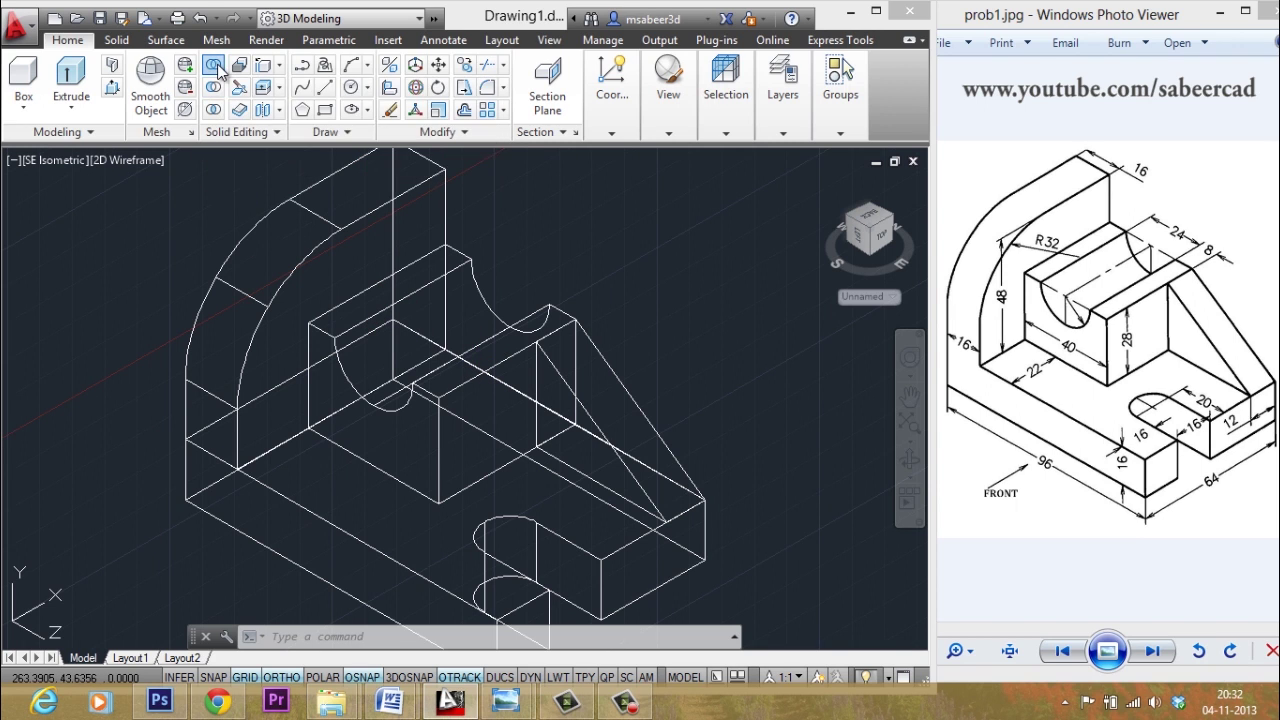
pyautogui.click(567, 184)
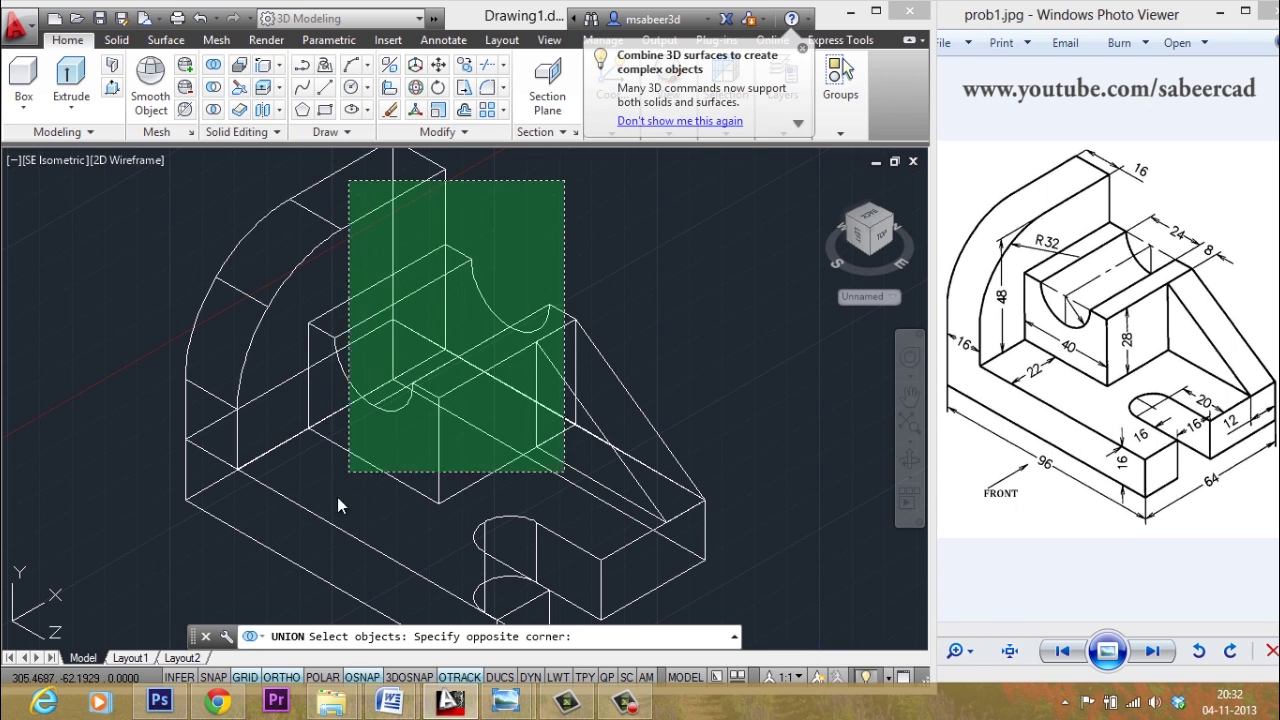
pyautogui.click(226, 581)
pyautogui.press('Return')
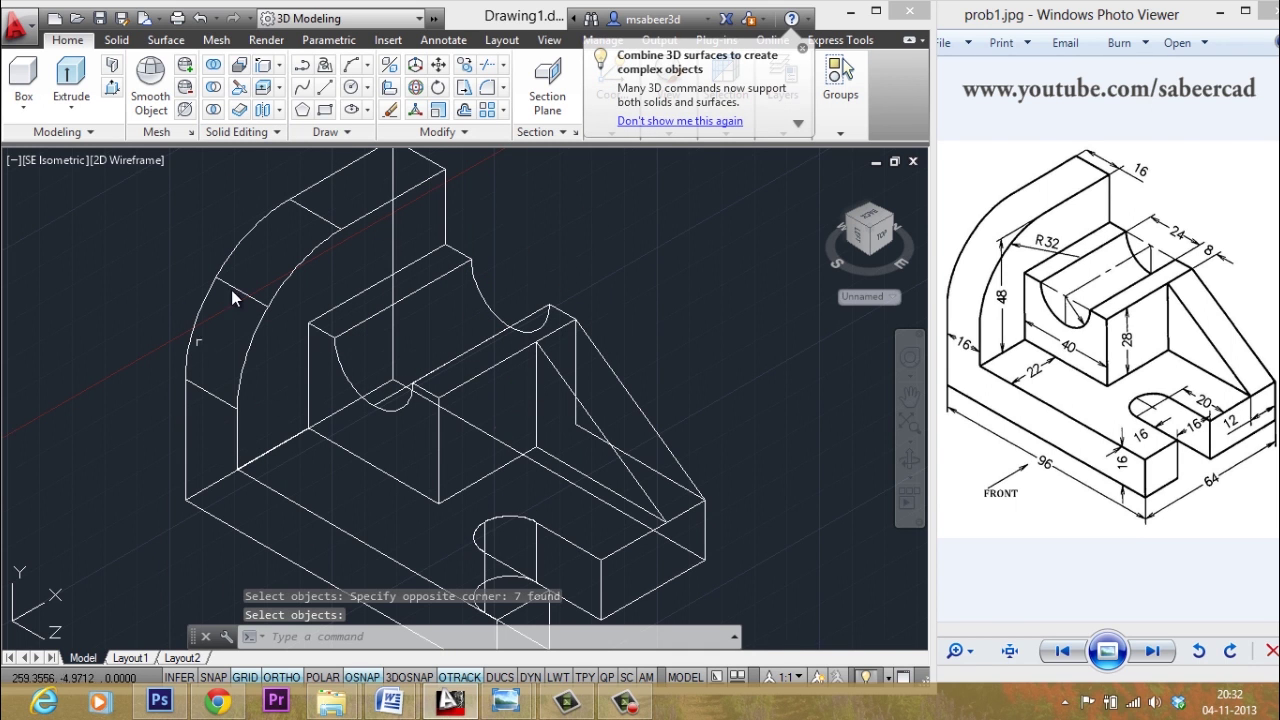
# Display the united bracket in the Realistic visual style and orbit around it with the navigation wheel
pyautogui.scroll(-2, 473, 335)
pyautogui.scroll(2, 473, 335)
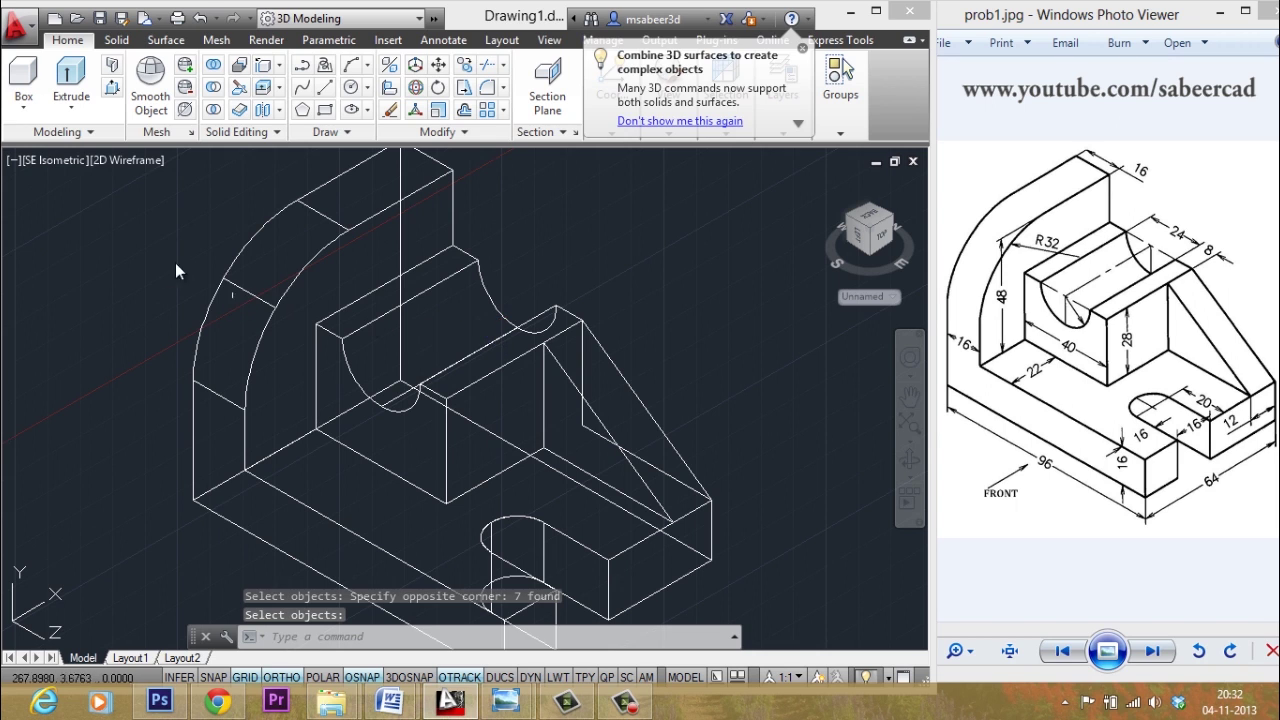
pyautogui.click(118, 160)
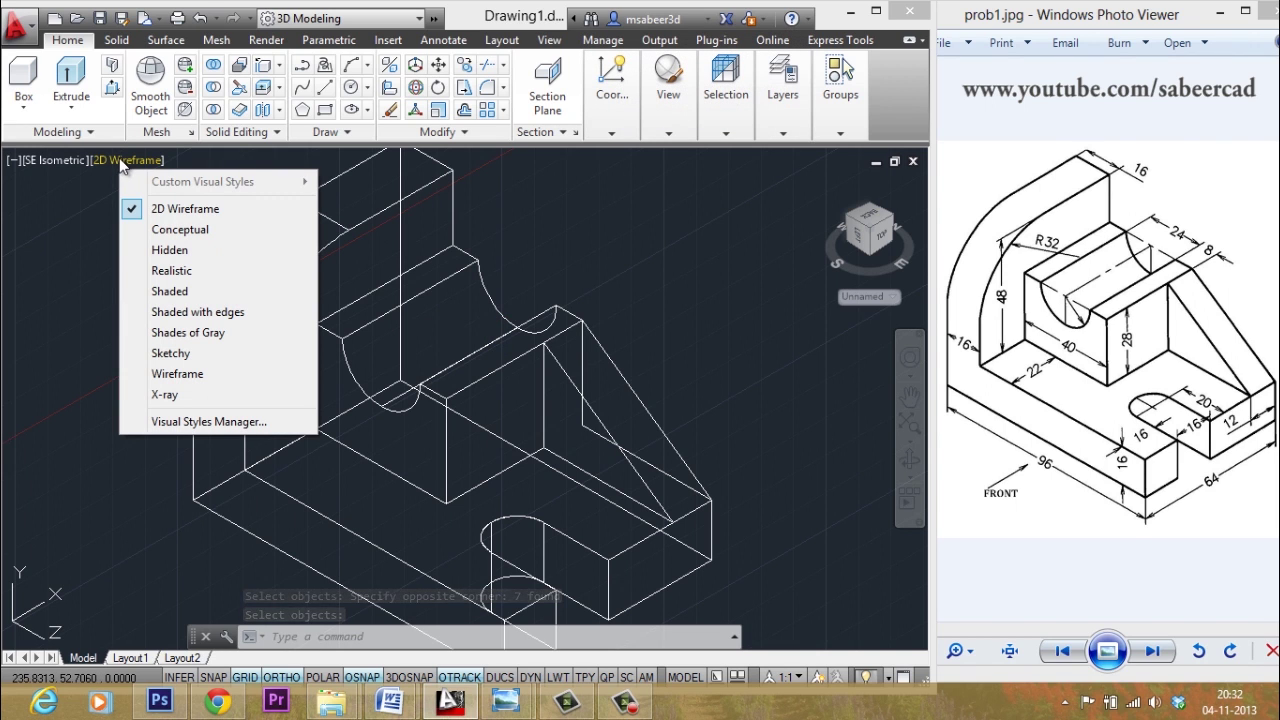
pyautogui.click(160, 271)
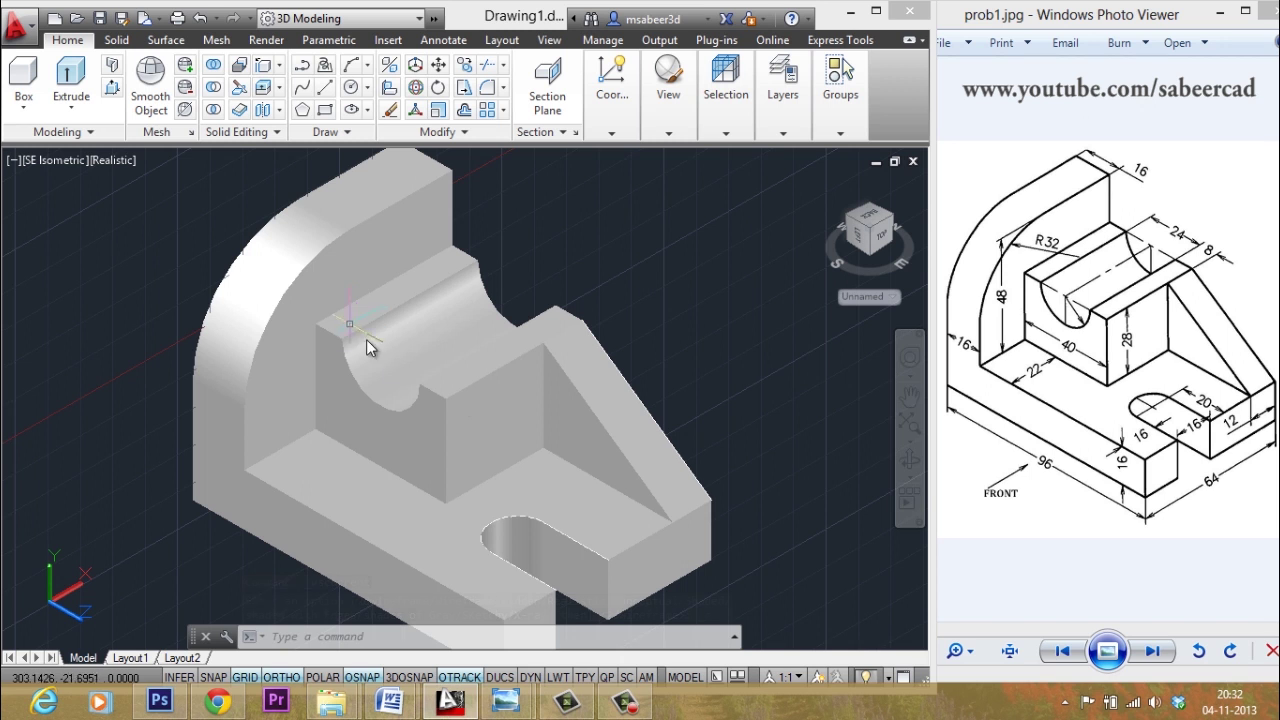
pyautogui.click(909, 360)
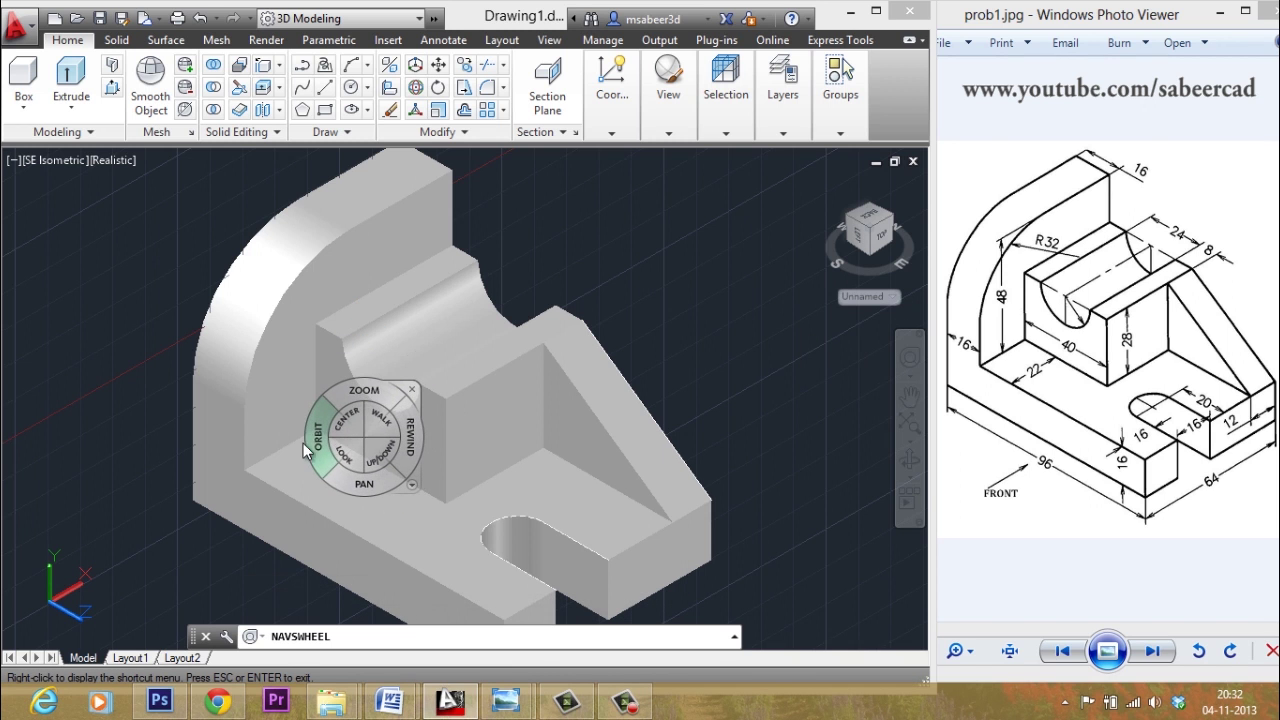
pyautogui.moveTo(319, 440)
pyautogui.mouseDown()
pyautogui.moveTo(429, 437)
pyautogui.moveTo(500, 414)
pyautogui.mouseUp()
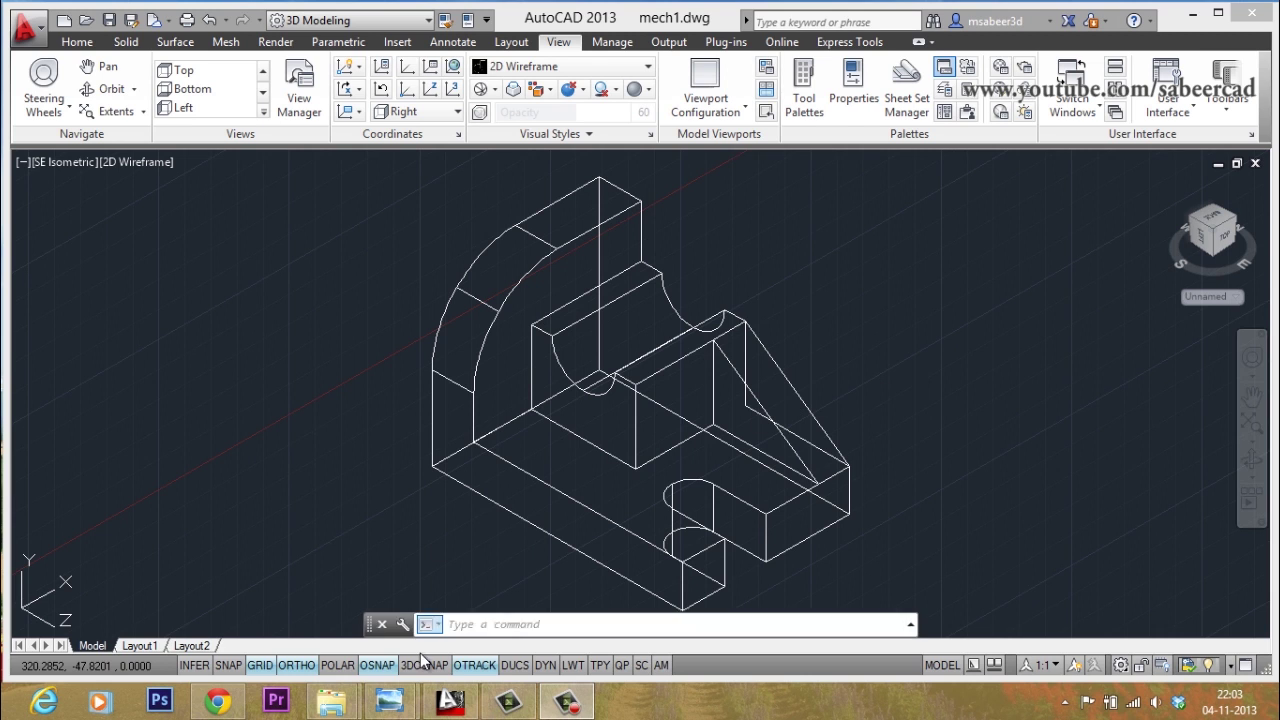
# Switch to Windows Photo Viewer and examine the dimensioned part drawings figure4.jpg and figure5.jpg
pyautogui.moveTo(387, 710)
pyautogui.click(337, 610)
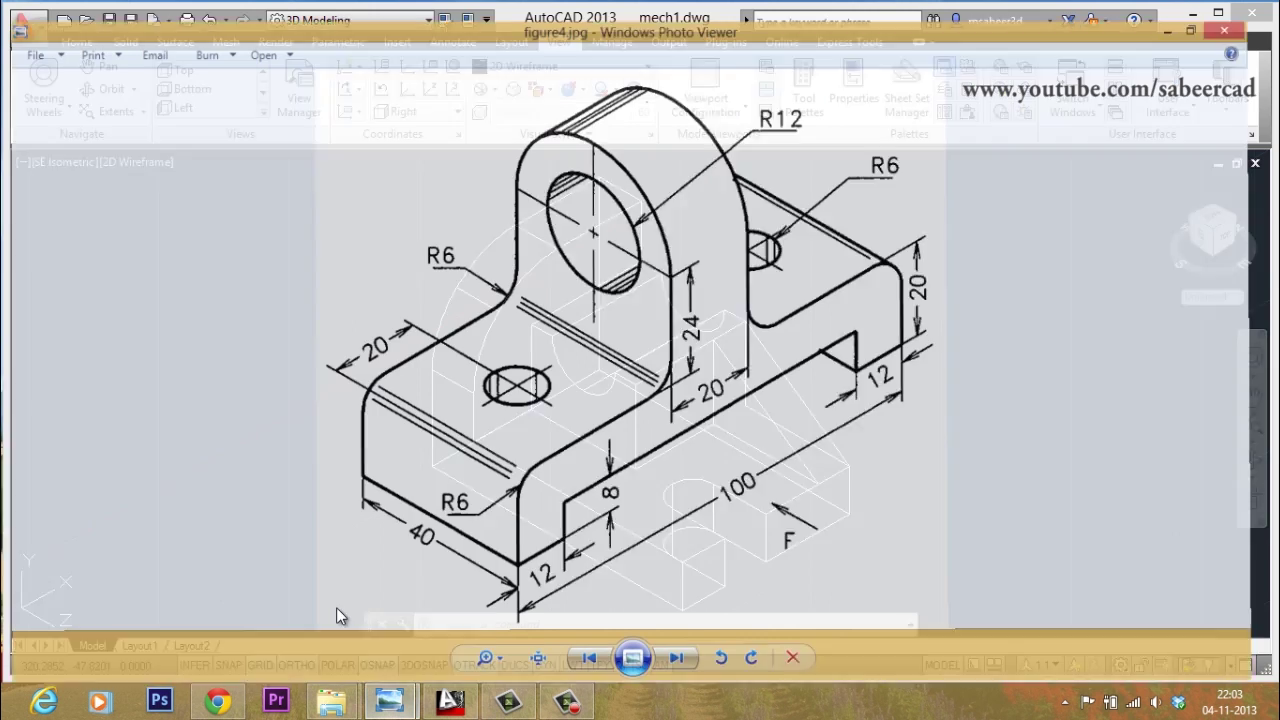
pyautogui.click(685, 660)
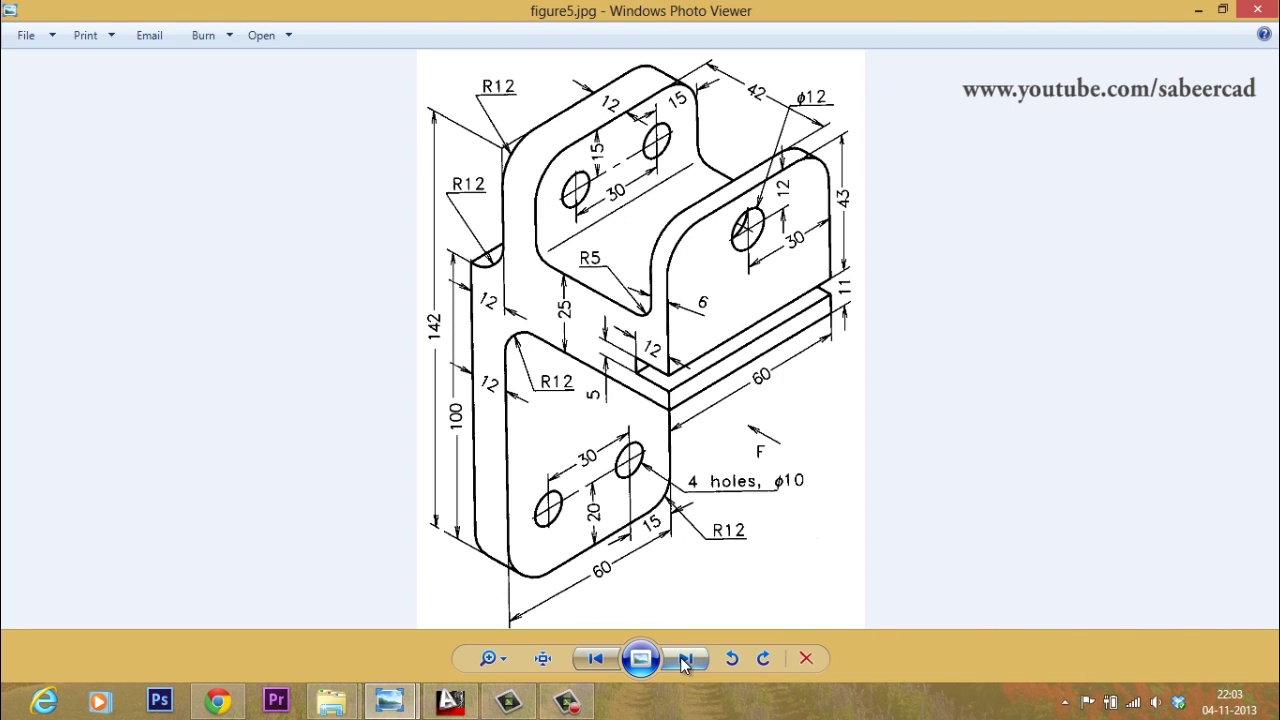
pyautogui.click(595, 658)
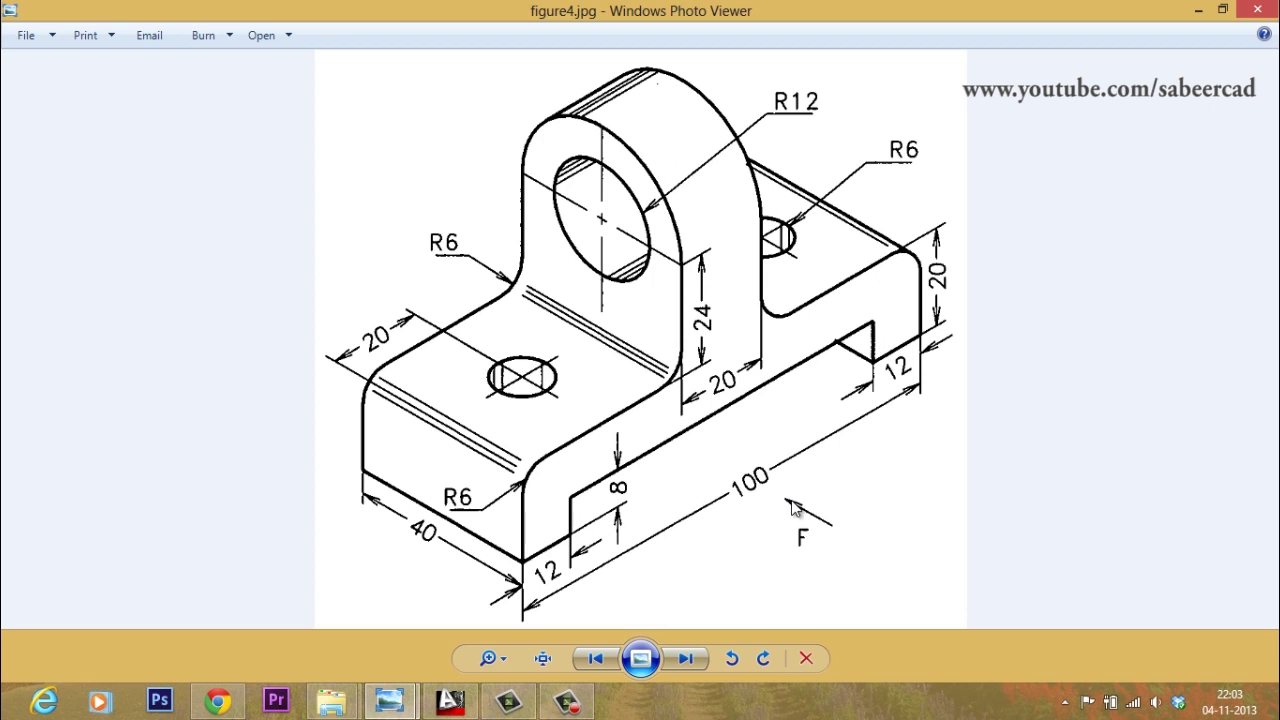
pyautogui.click(686, 658)
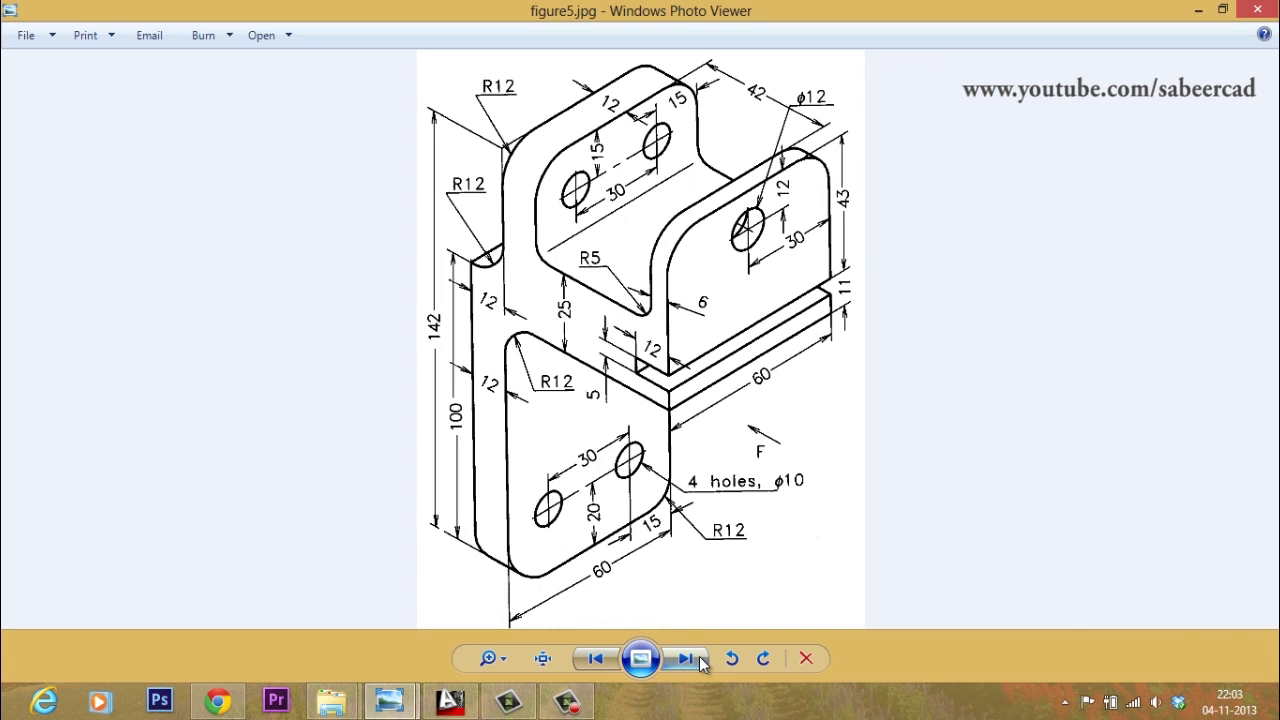
pyautogui.click(1198, 10)
# Reset the UCS to World and turn the bracket model to the SW Isometric view
pyautogui.click(950, 378)
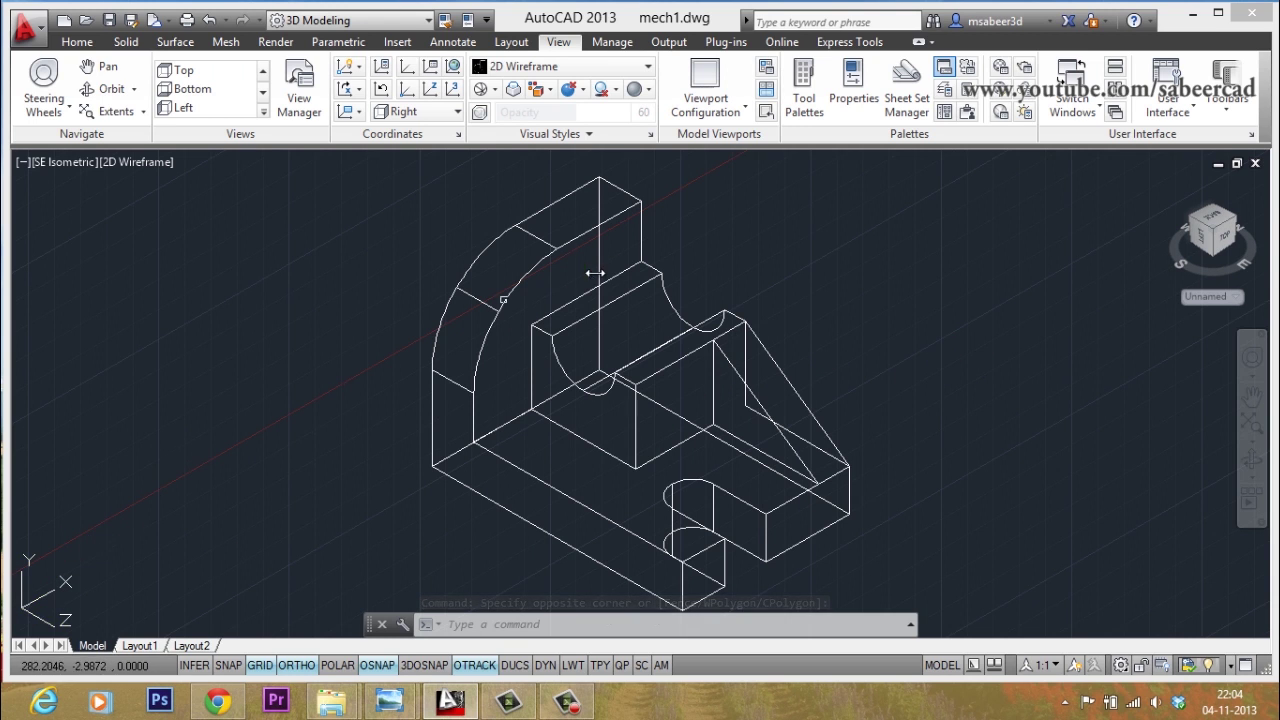
pyautogui.click(454, 66)
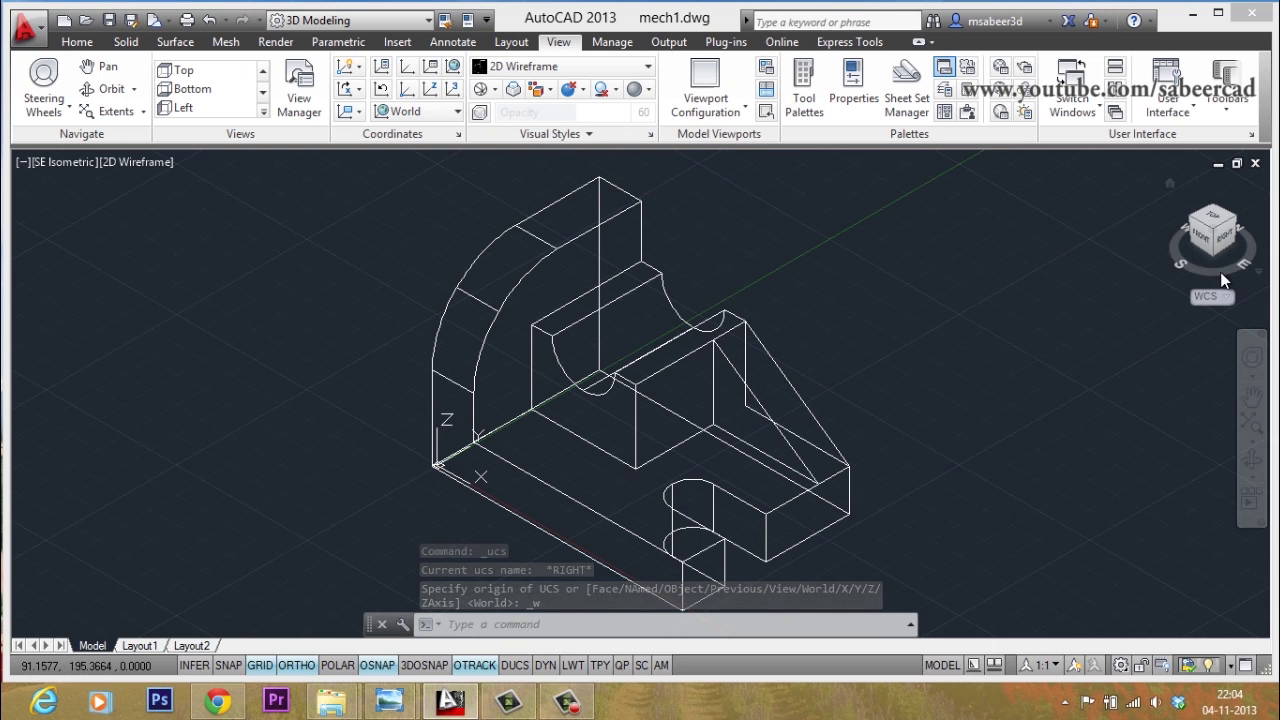
pyautogui.click(1192, 216)
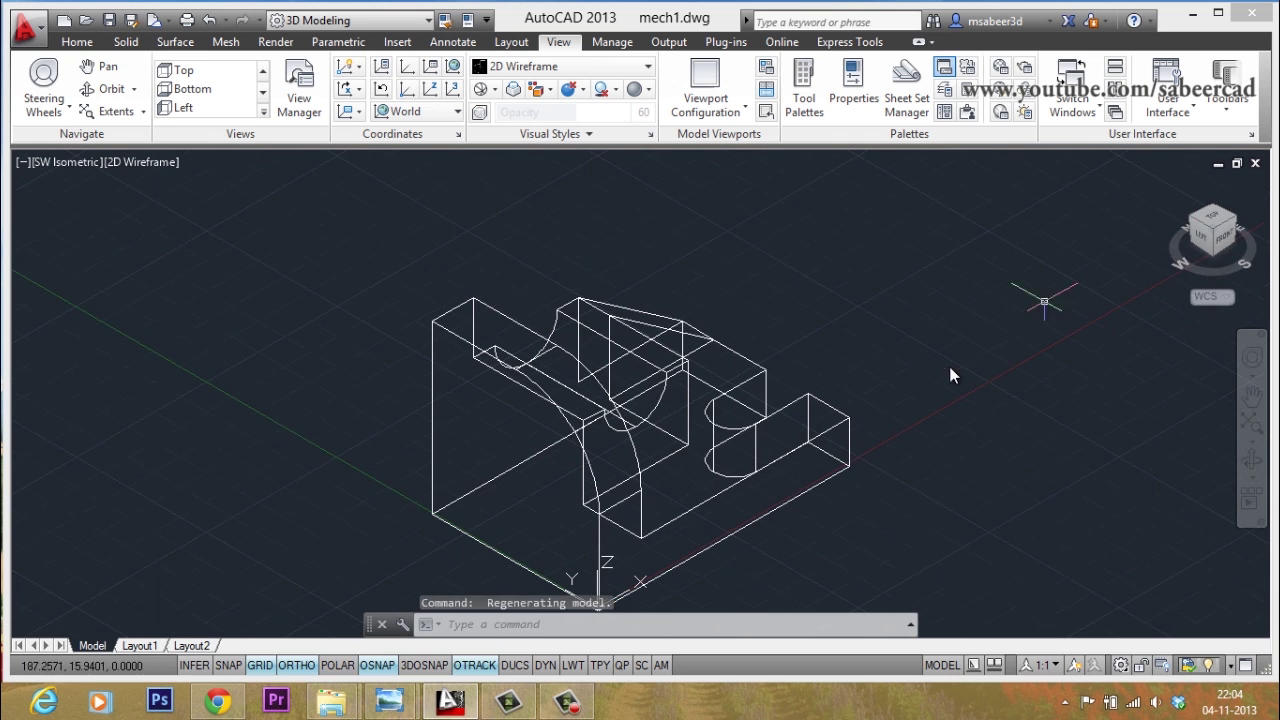